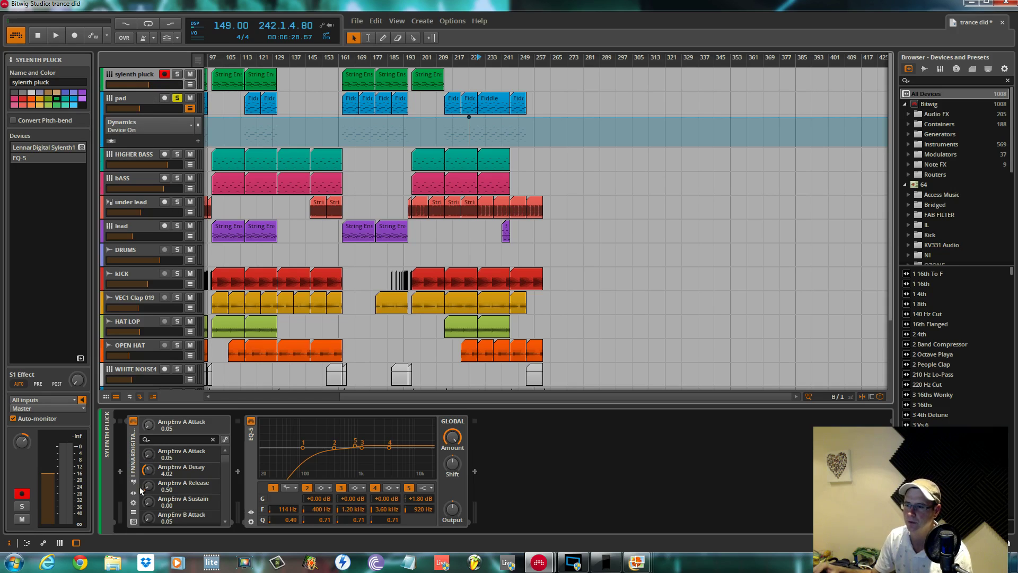
Open the sylenth pluck track's Sylenth1 plugin window and move it further left
click(134, 522)
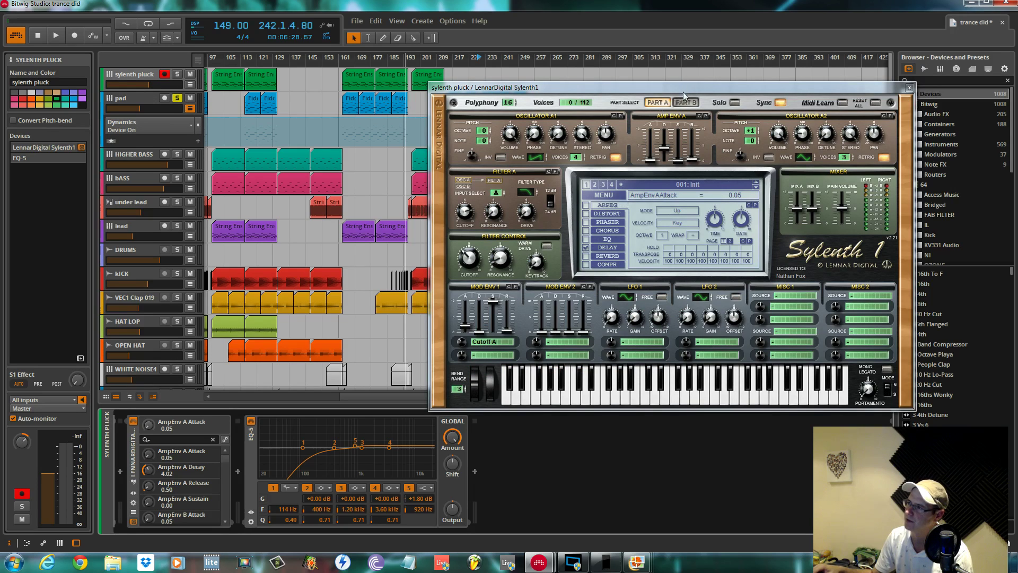
drag(683, 92, 520, 89)
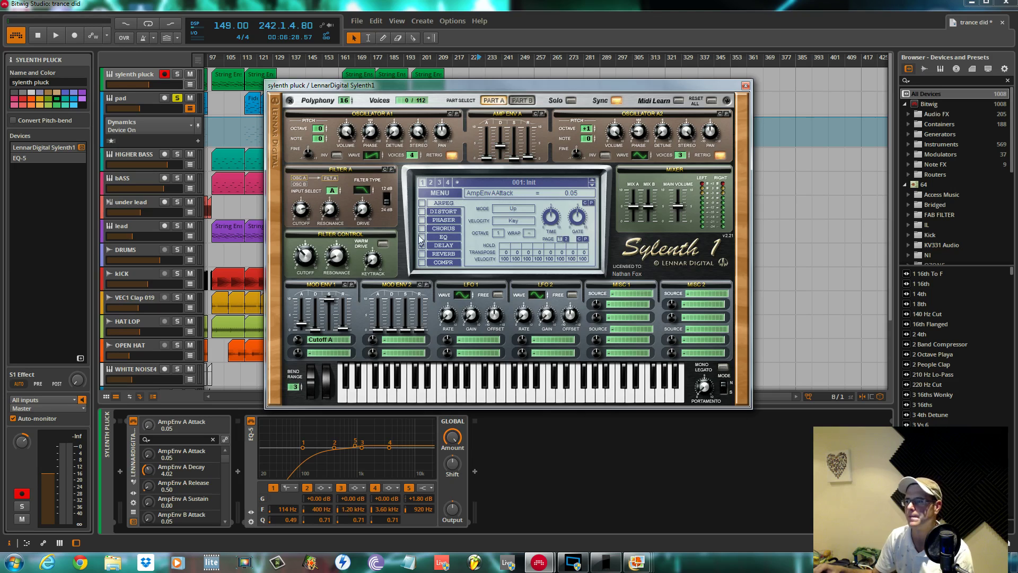
Close Sylenth1 and open the pad track's Absynth 5 window, moving it lower and left
click(746, 86)
click(141, 99)
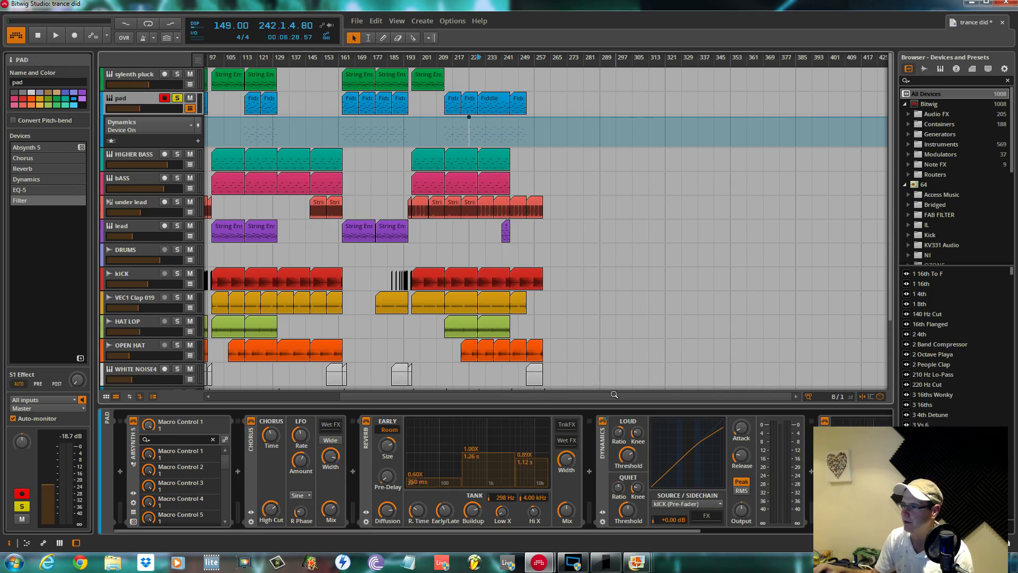
click(133, 522)
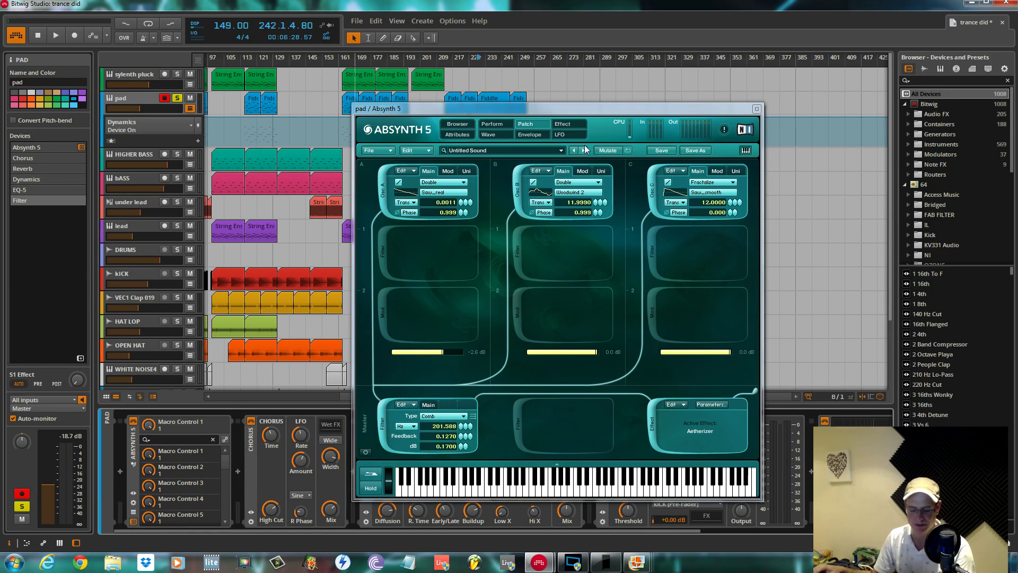
drag(595, 110, 585, 122)
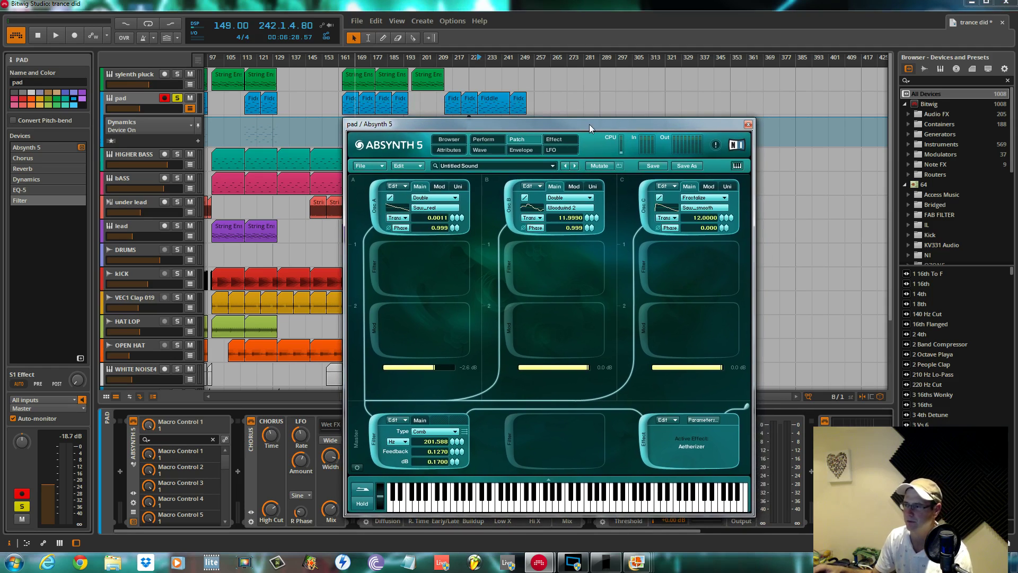
drag(590, 125, 561, 131)
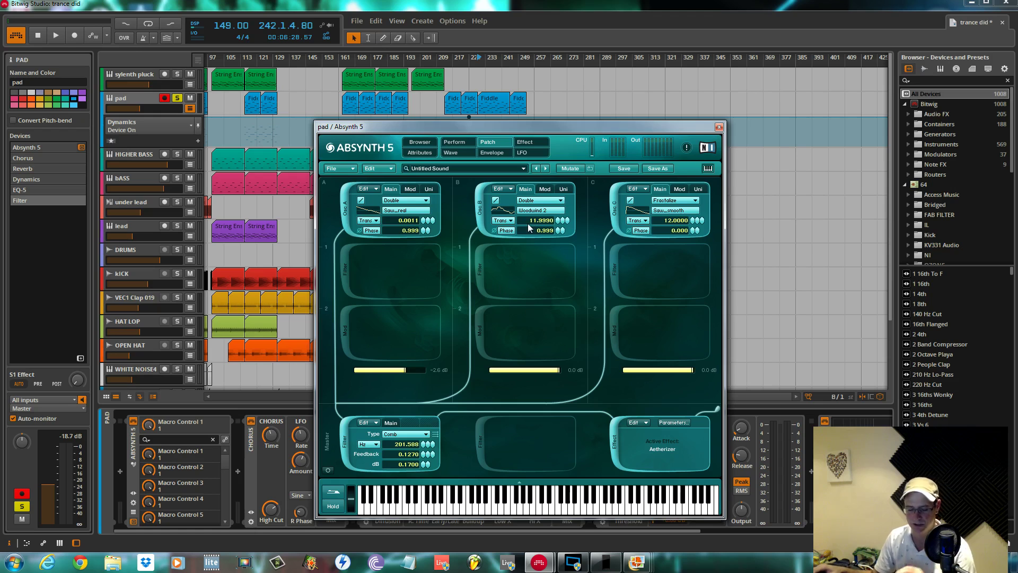
drag(483, 127, 477, 210)
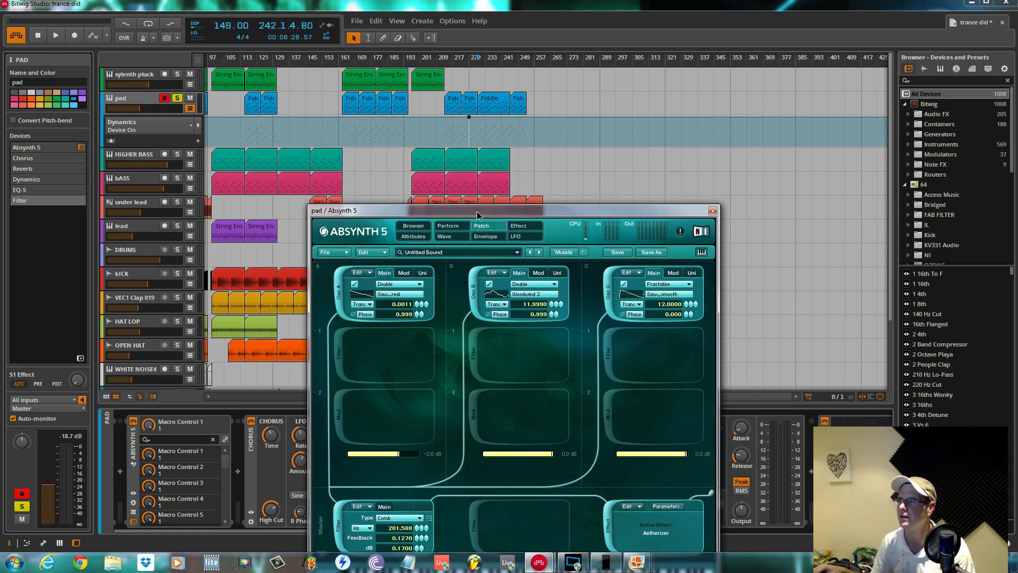
click(469, 117)
scroll(474, 117, up, 8)
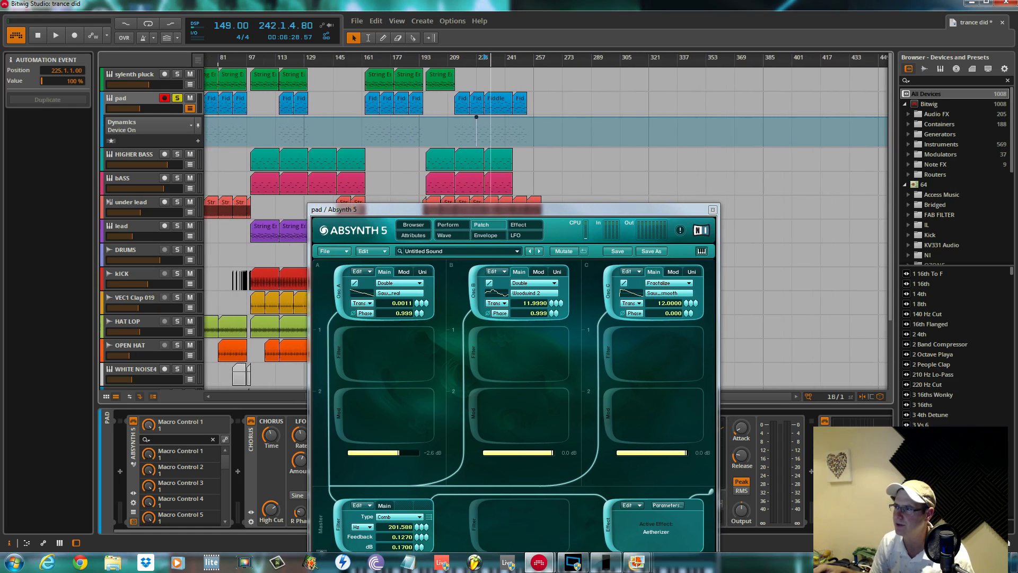
click(399, 90)
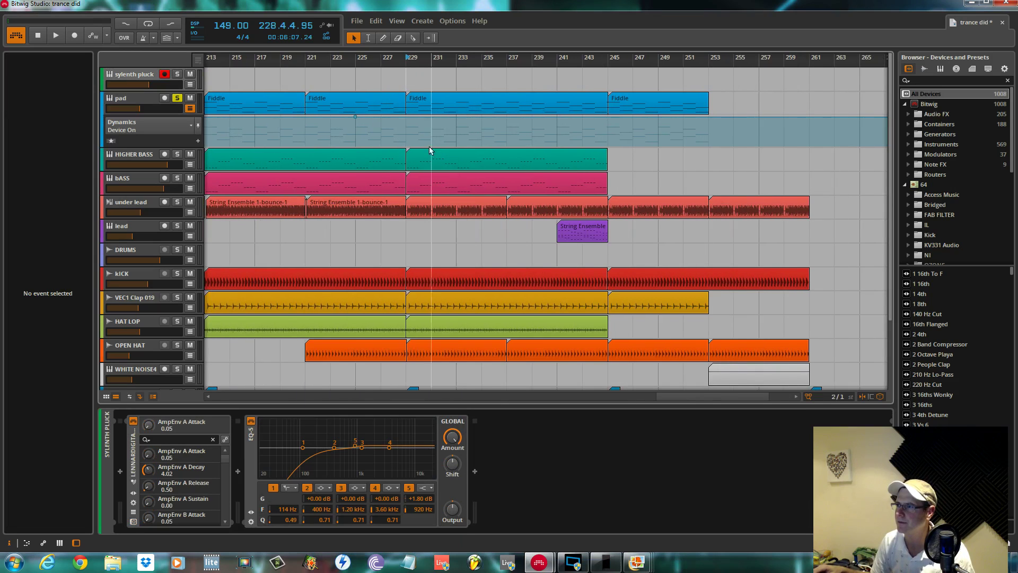
click(145, 97)
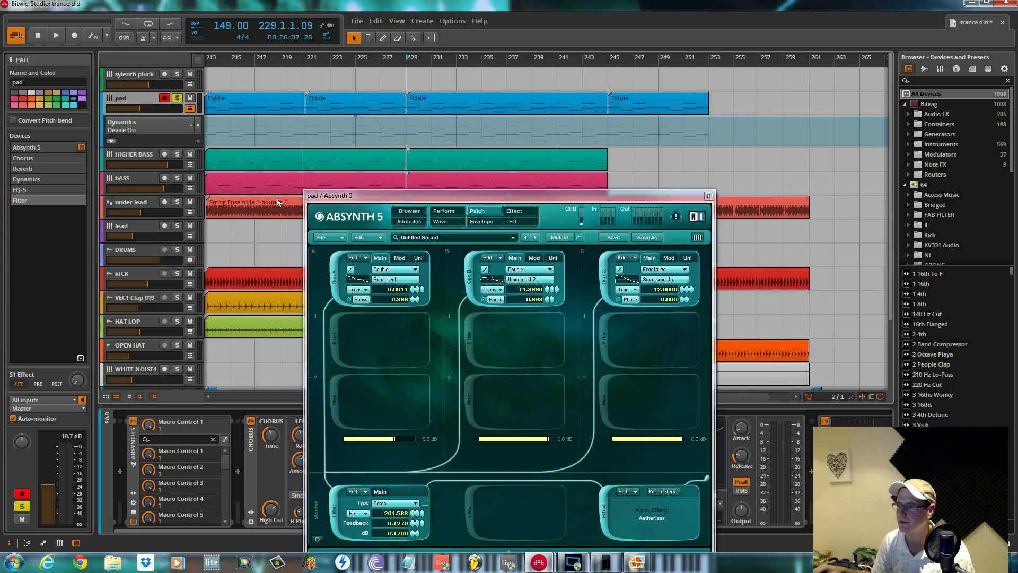
key(space)
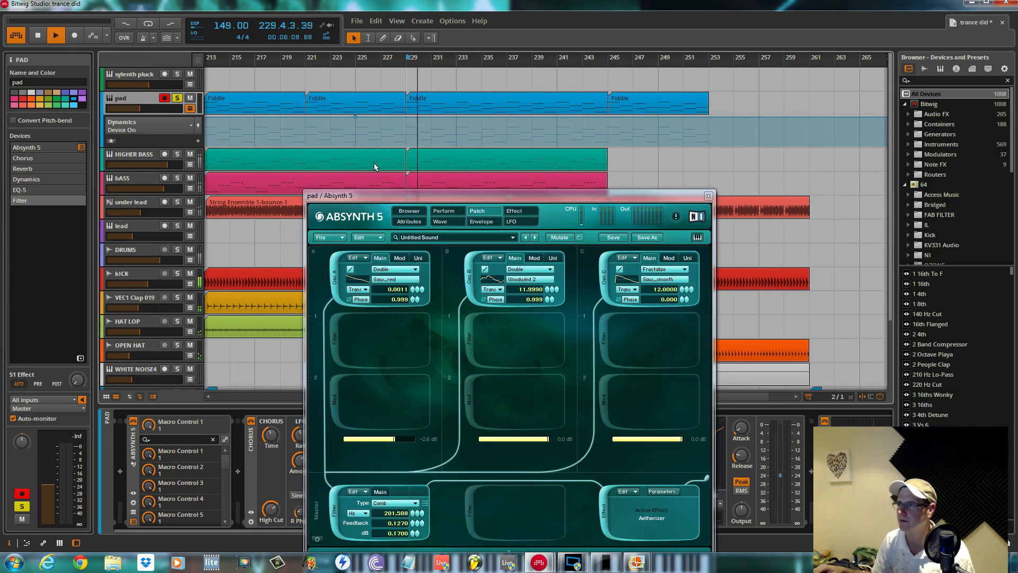
key(space)
key(space)
key(space)
key(minus)
key(plus)
key(plus)
key(plus)
key(plus)
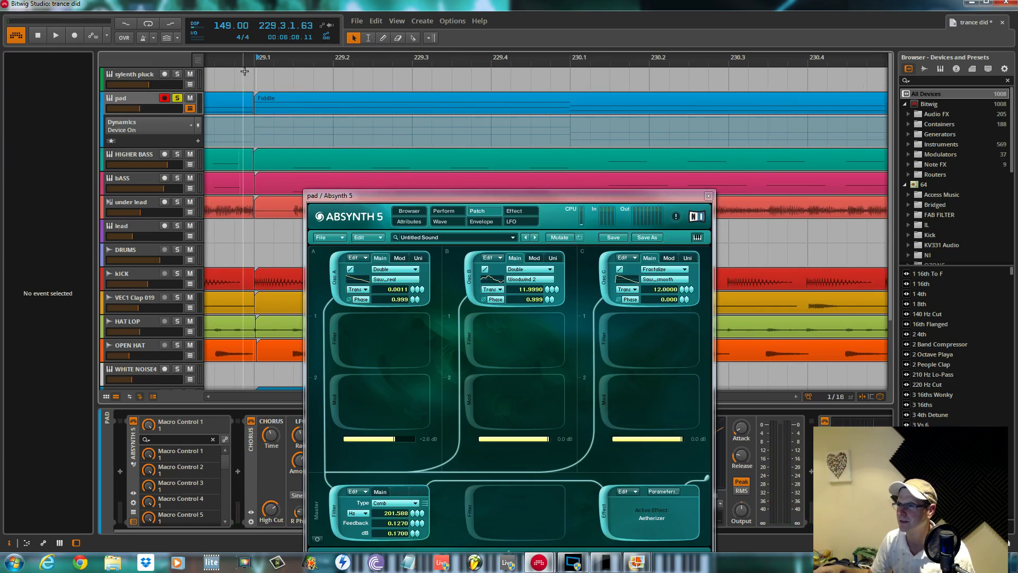
key(space)
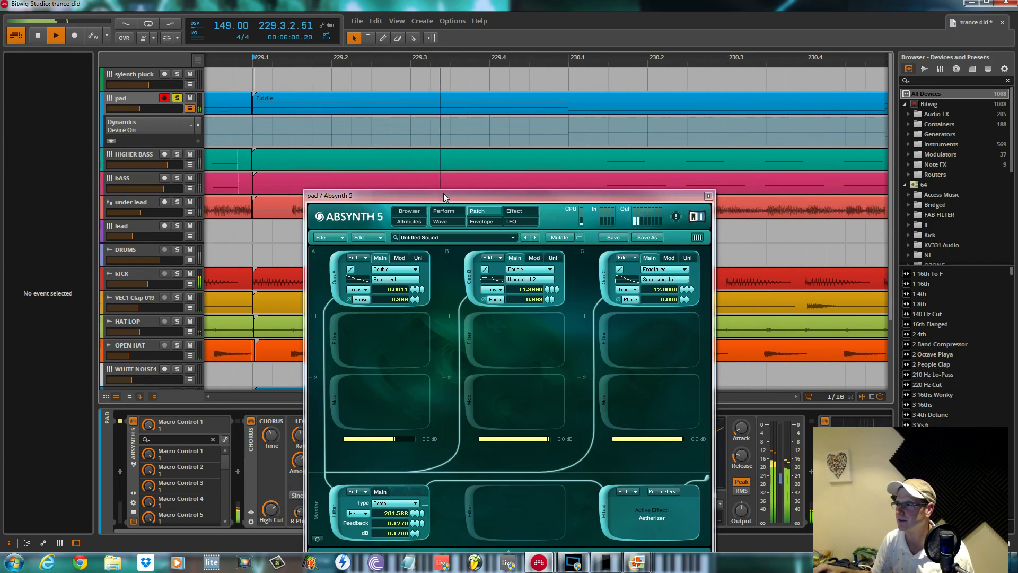
drag(443, 193, 443, 152)
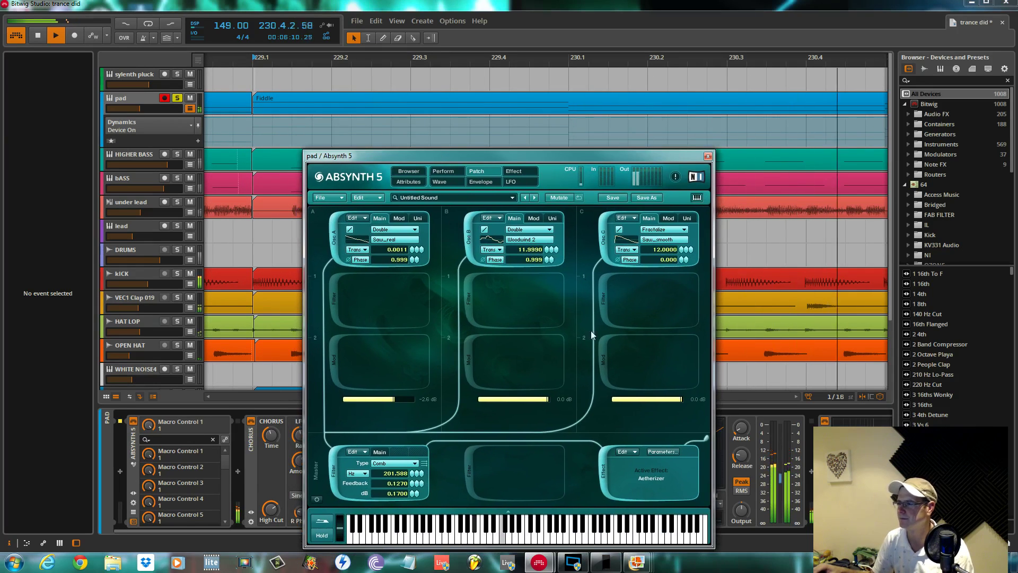
drag(613, 161, 606, 136)
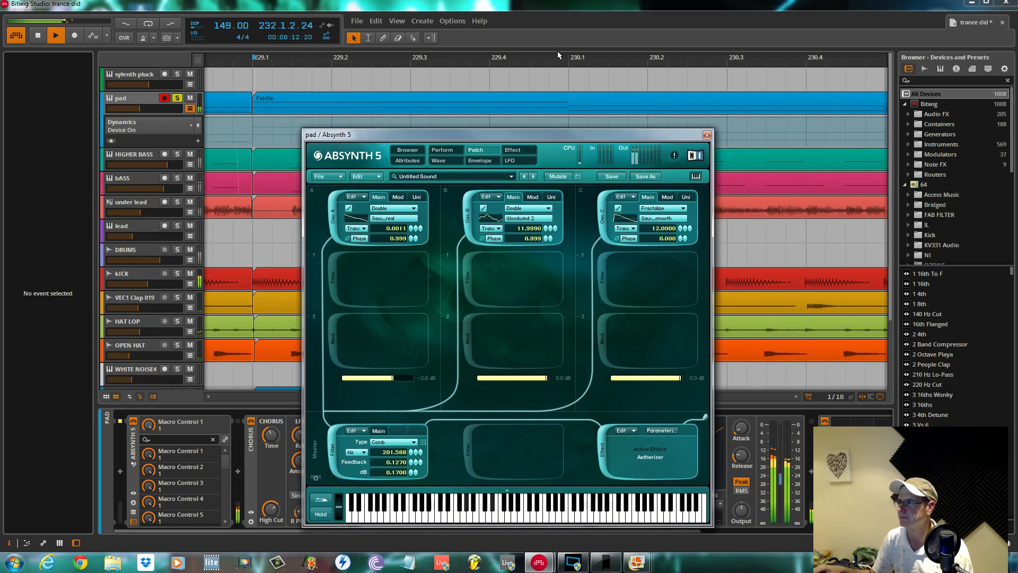
mouse_move(558, 51)
mouse_down()
mouse_move(558, 26)
mouse_move(556, 47)
mouse_up()
drag(564, 137, 563, 177)
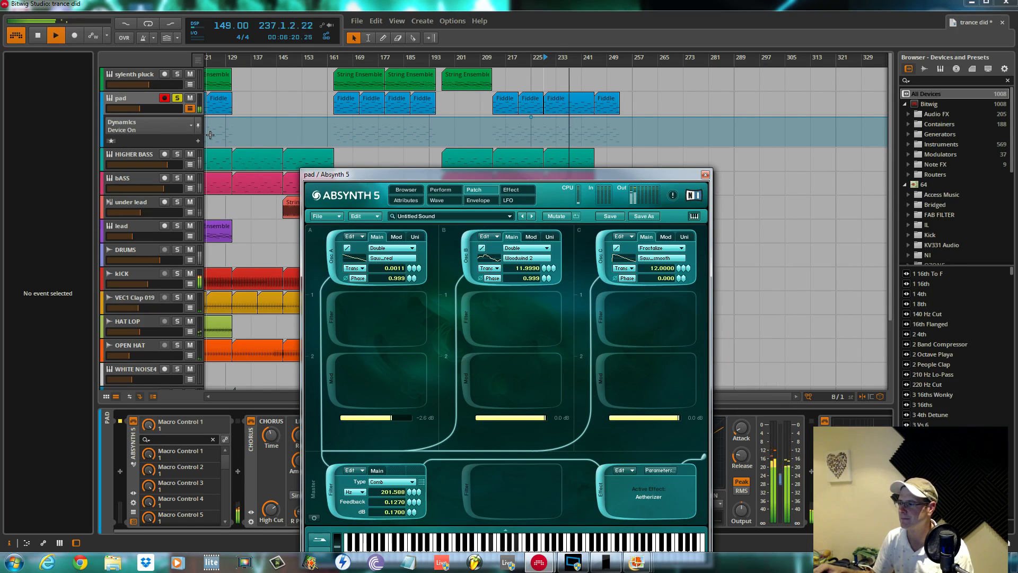
key(space)
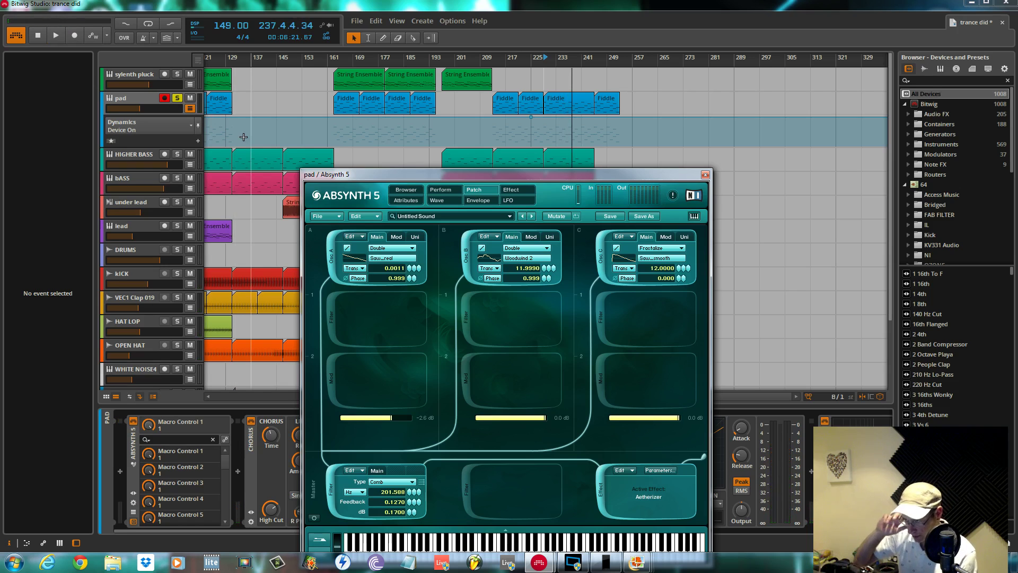
Drop the Dynamics Device On automation point at bar 225 to 0% and audition it
click(531, 118)
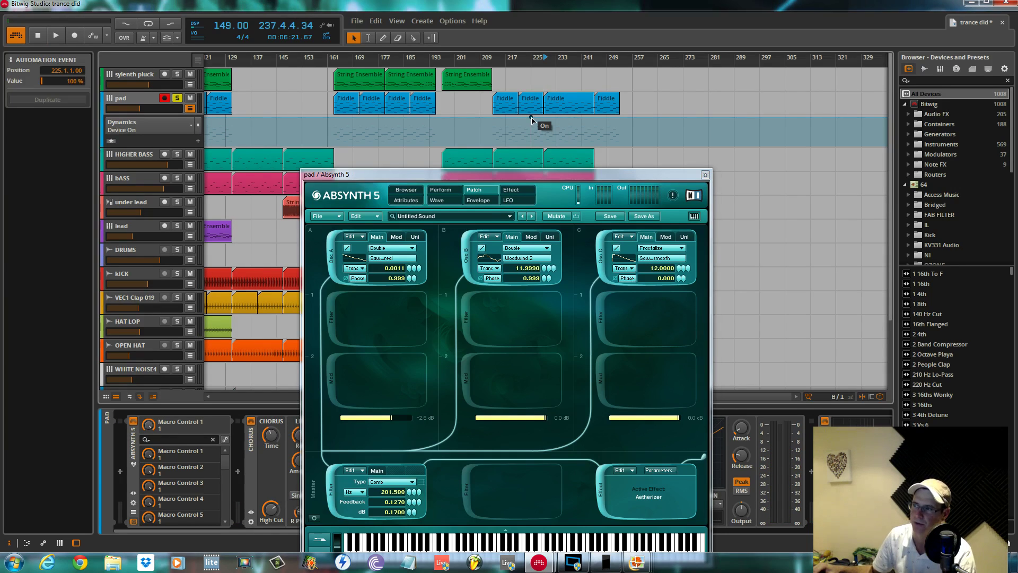
drag(531, 117, 531, 143)
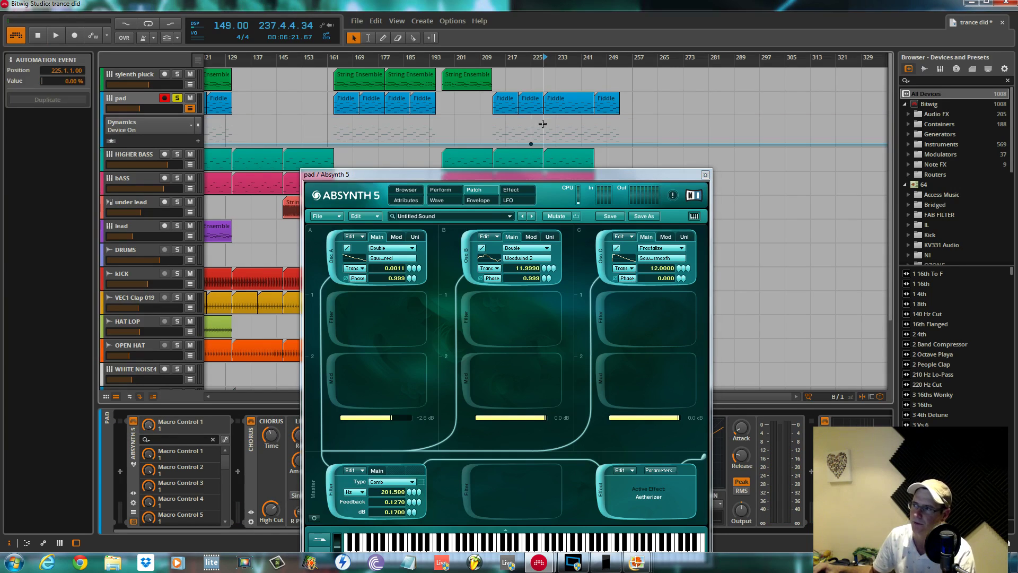
key(space)
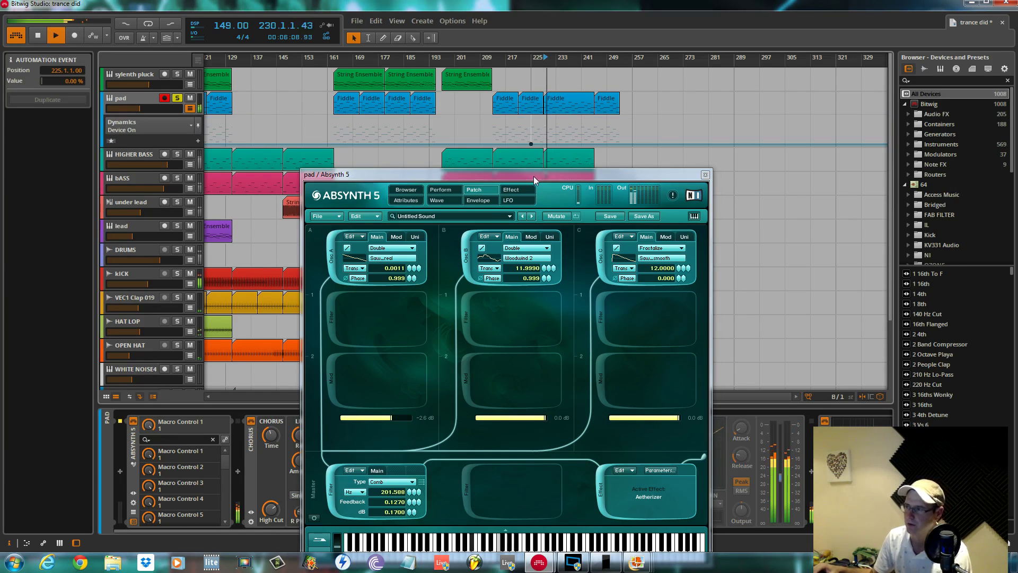
drag(534, 179, 557, 128)
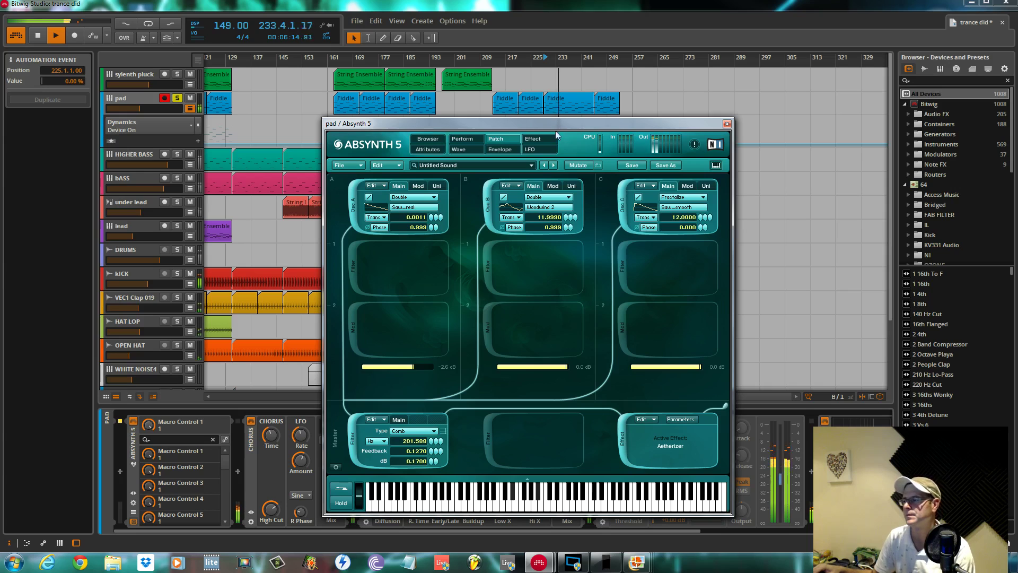
key(space)
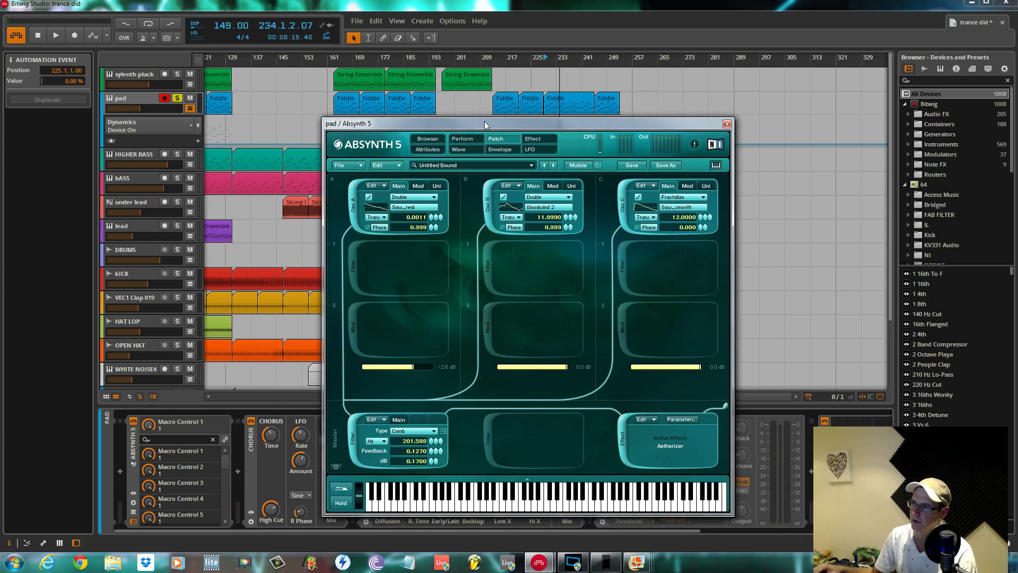
Bypass the pad's Chorus device and play from bar 225 to hear it without chorus
drag(487, 123, 584, 23)
click(268, 426)
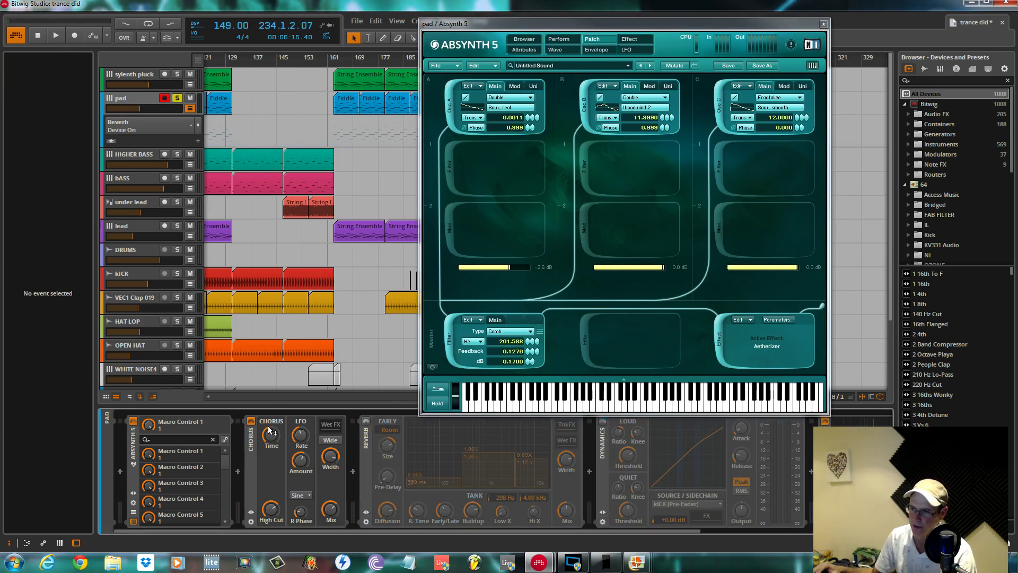
click(252, 421)
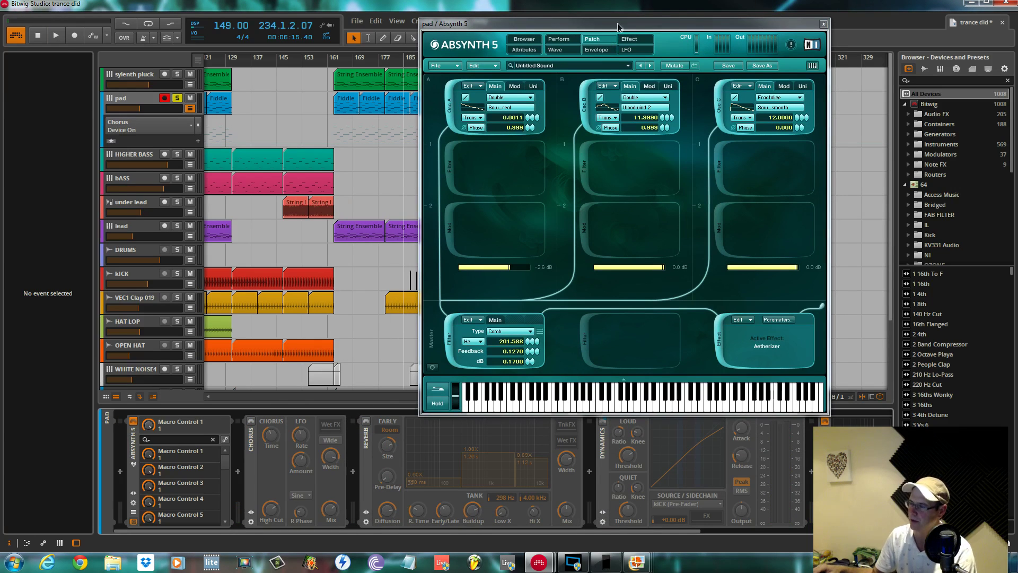
drag(621, 24, 538, 127)
key(space)
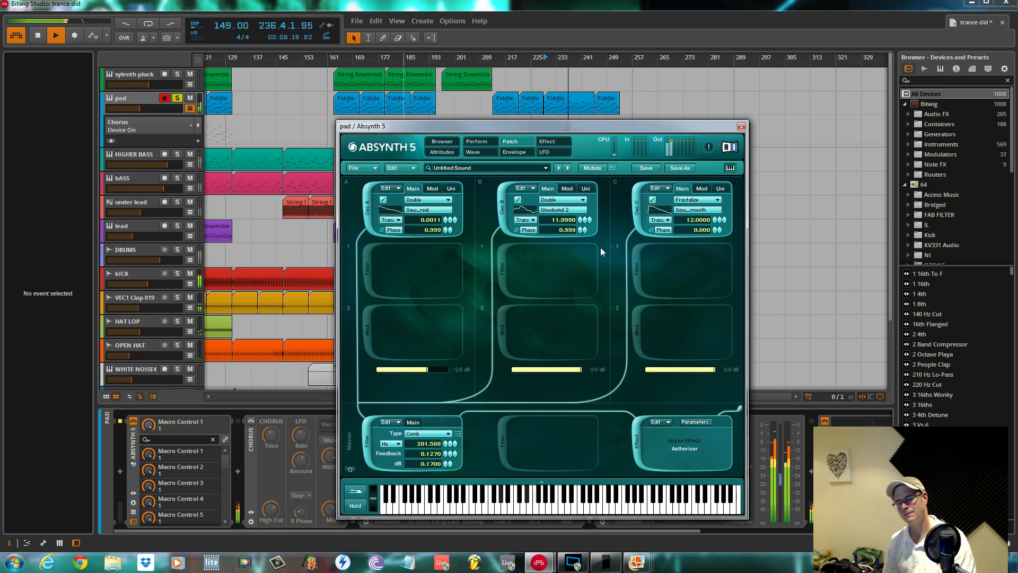
key(space)
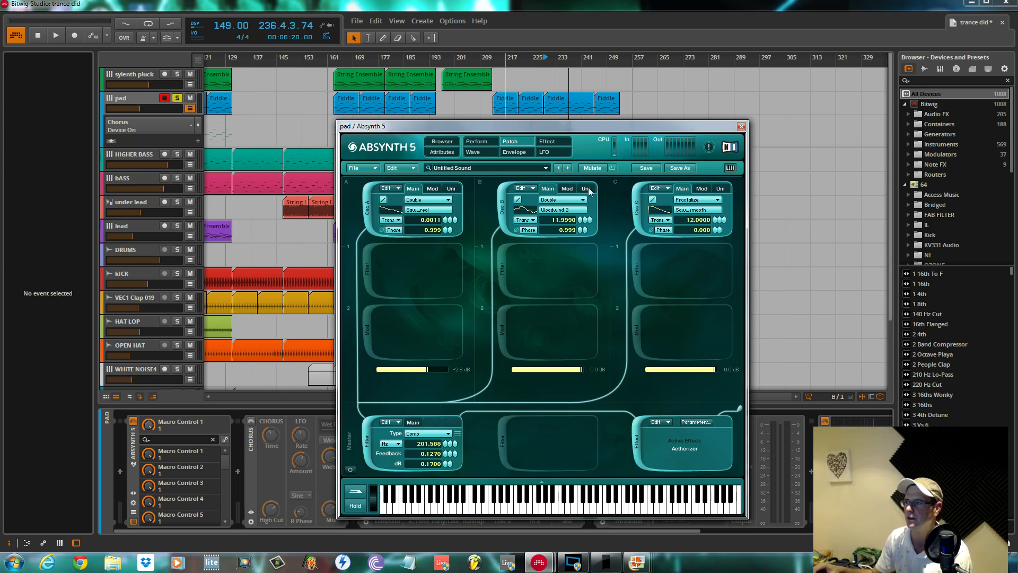
Start a new Absynth sound with Oscillator A as a Double oscillator using the Saw_real wave
click(372, 168)
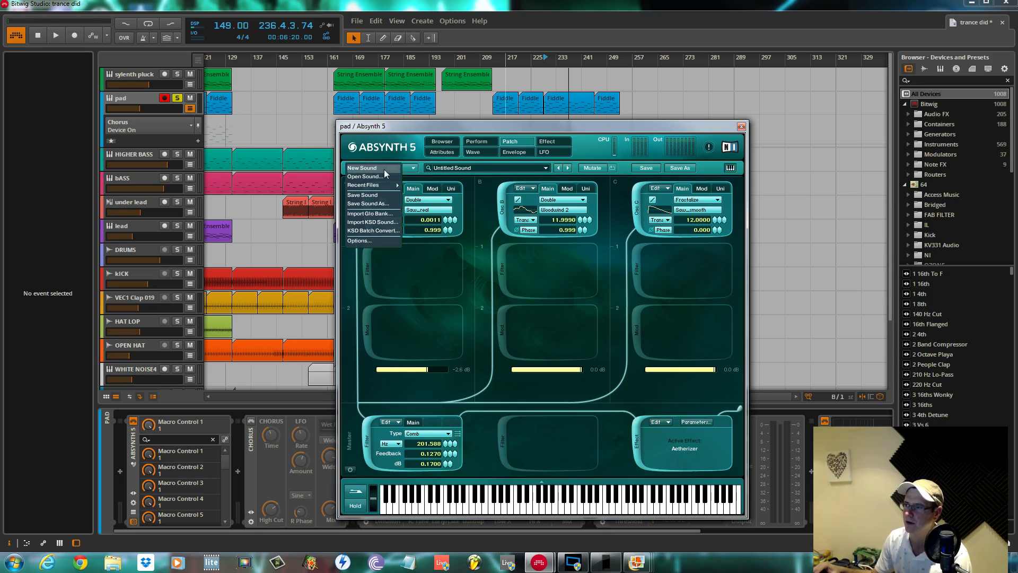
click(376, 175)
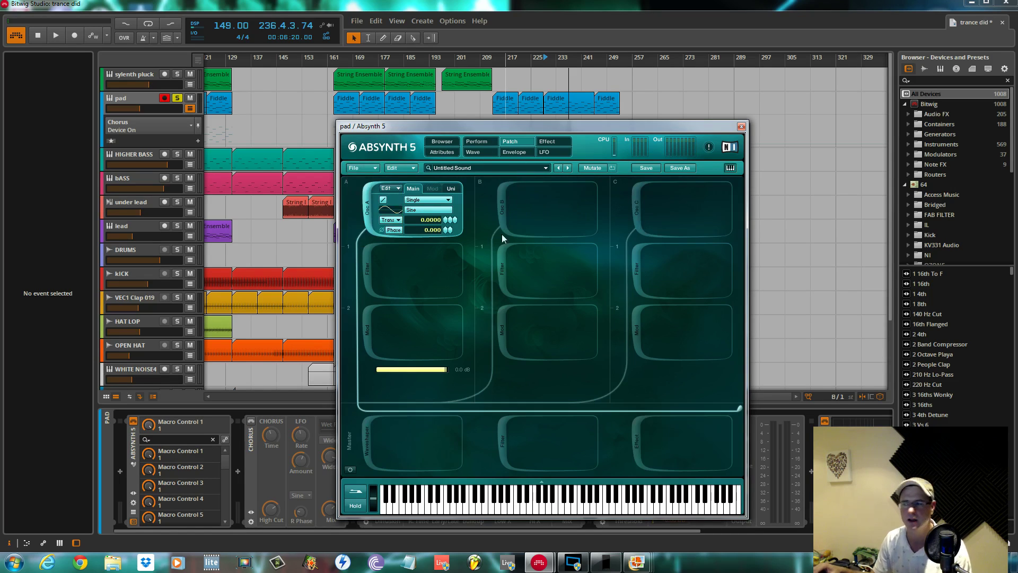
key(space)
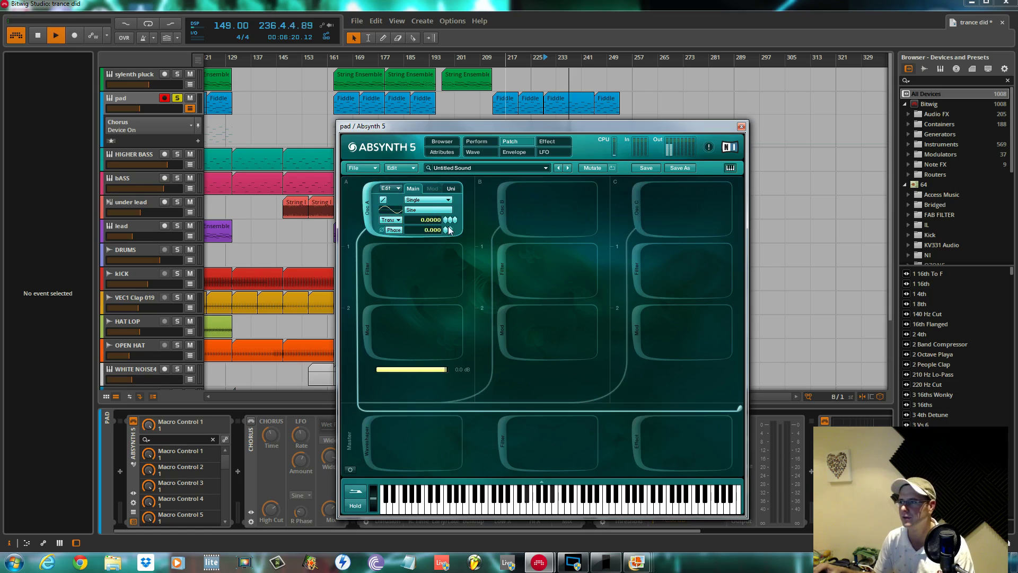
key(space)
click(448, 211)
click(489, 243)
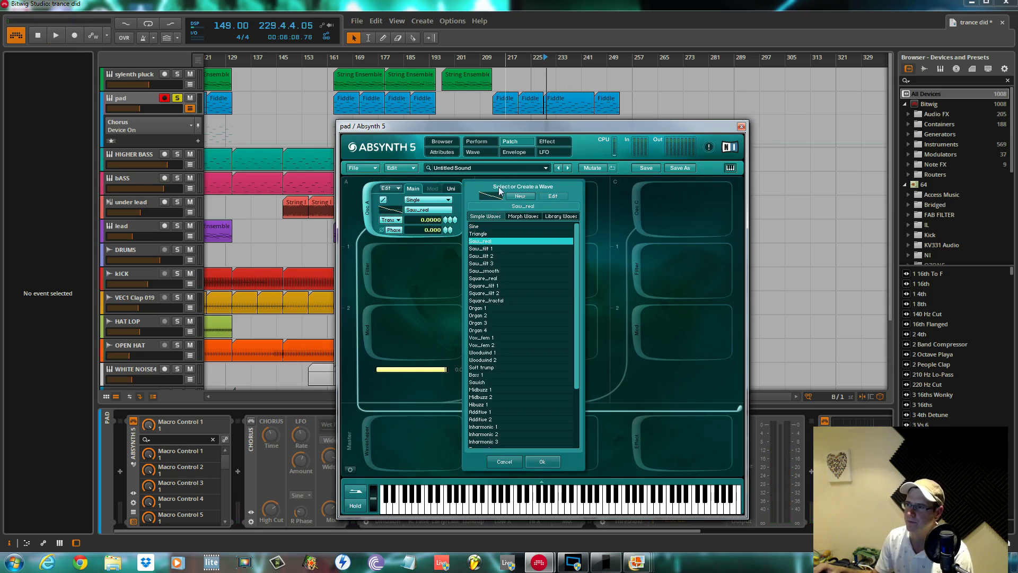
click(448, 200)
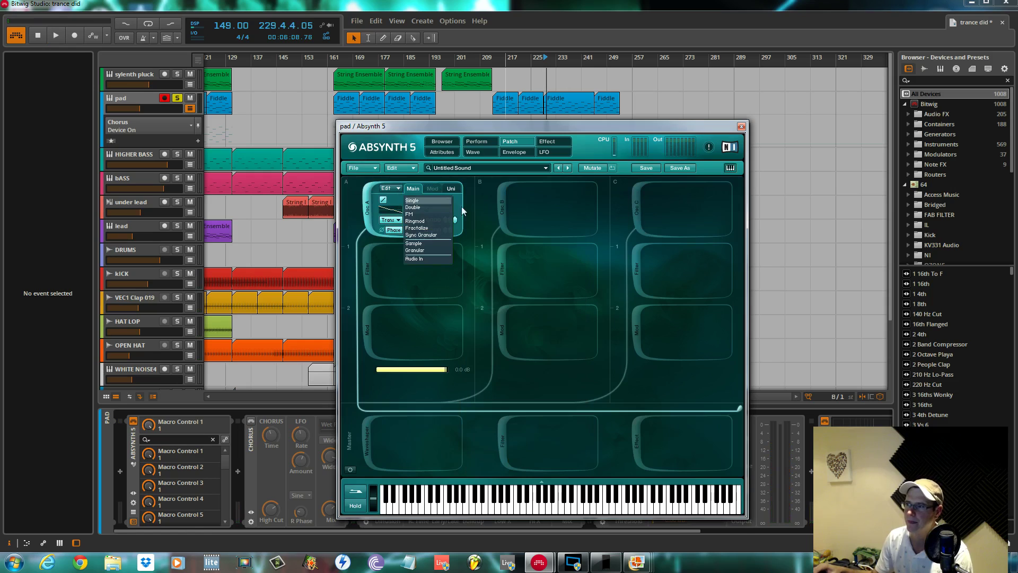
click(431, 207)
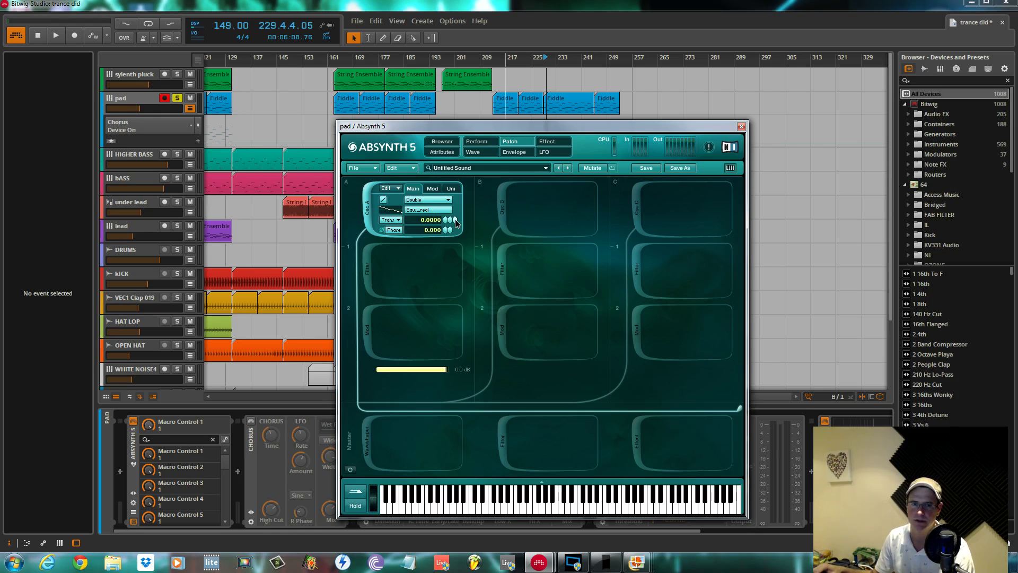
Nudge Oscillator A's transpose to 0.0010 and set its phase to 0.999, then play
drag(456, 222, 458, 207)
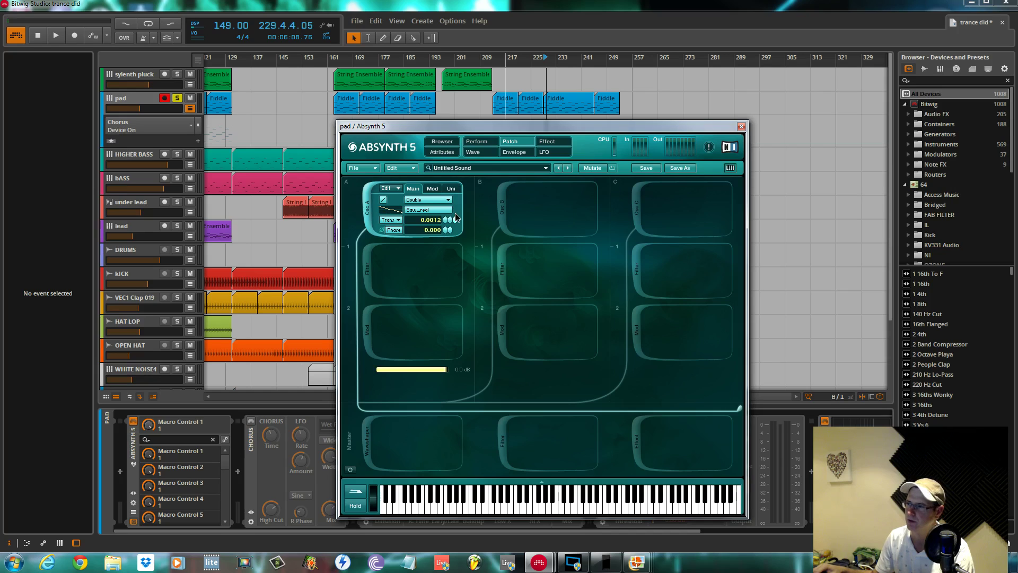
double_click(439, 230)
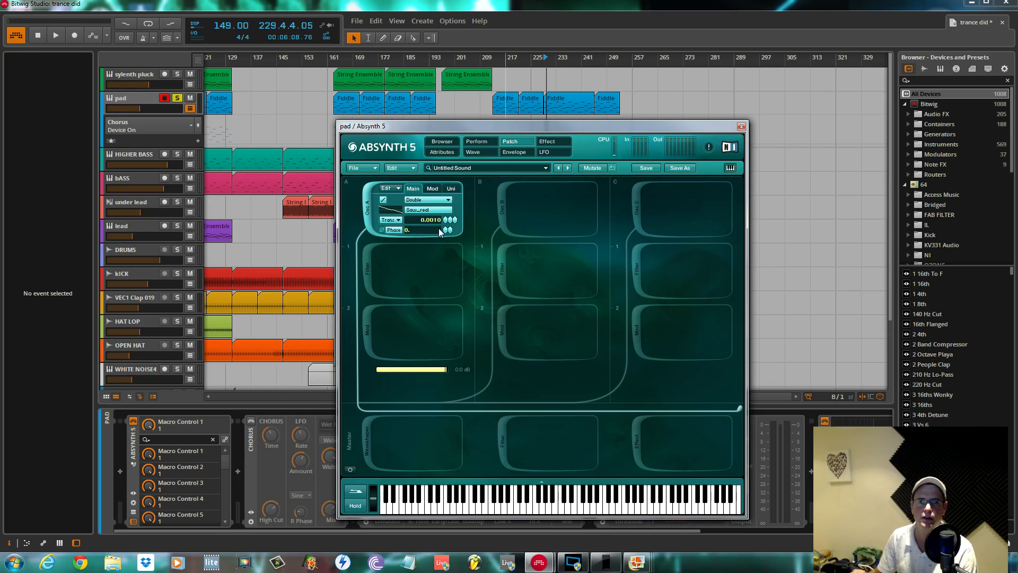
text(0.999)
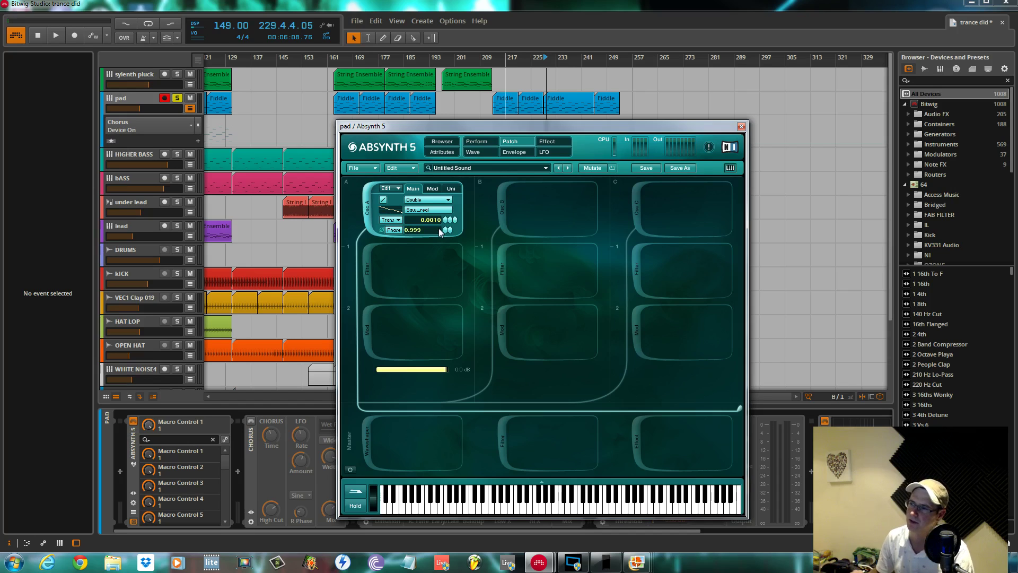
key(Return)
key(space)
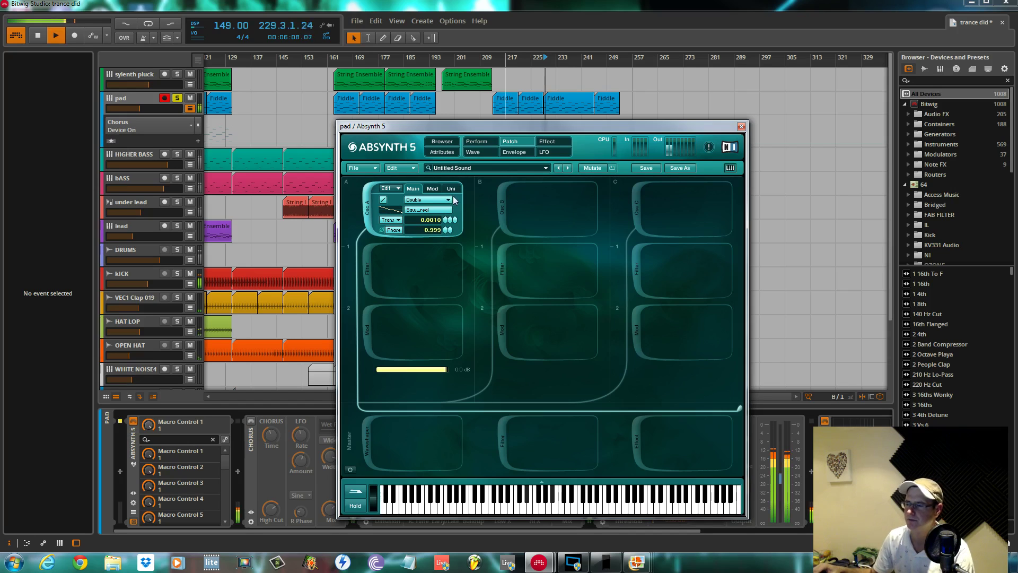
In Oscillator A's Uni tab, set Voices to 2 and the Trans detune to 0.021
click(451, 189)
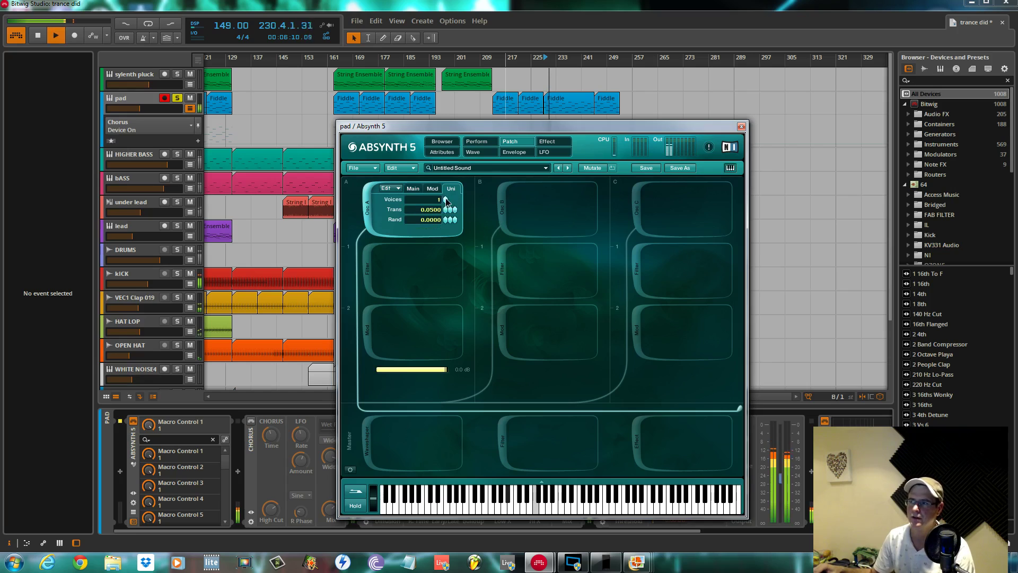
drag(447, 198, 446, 198)
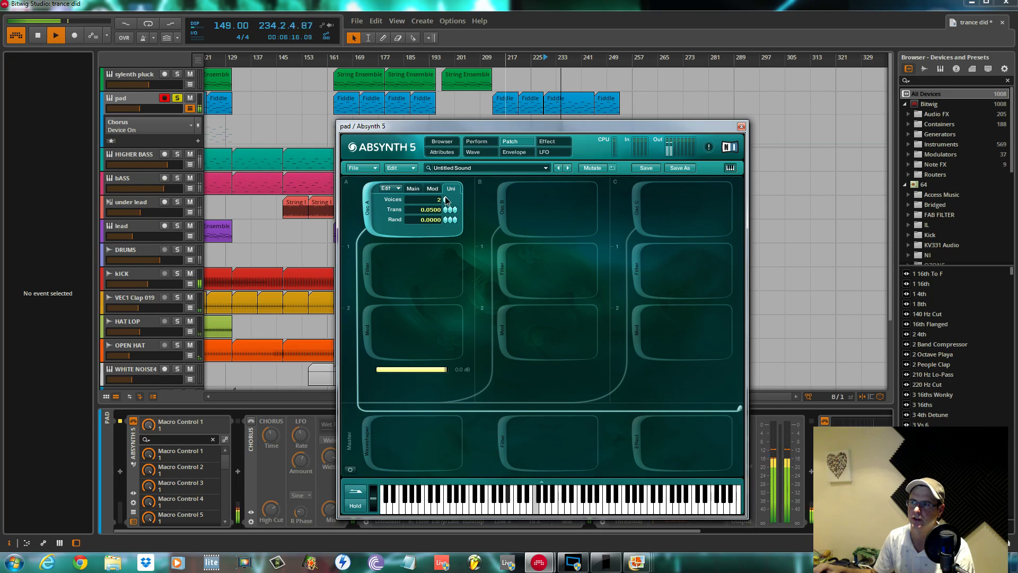
click(446, 200)
drag(450, 210, 461, 359)
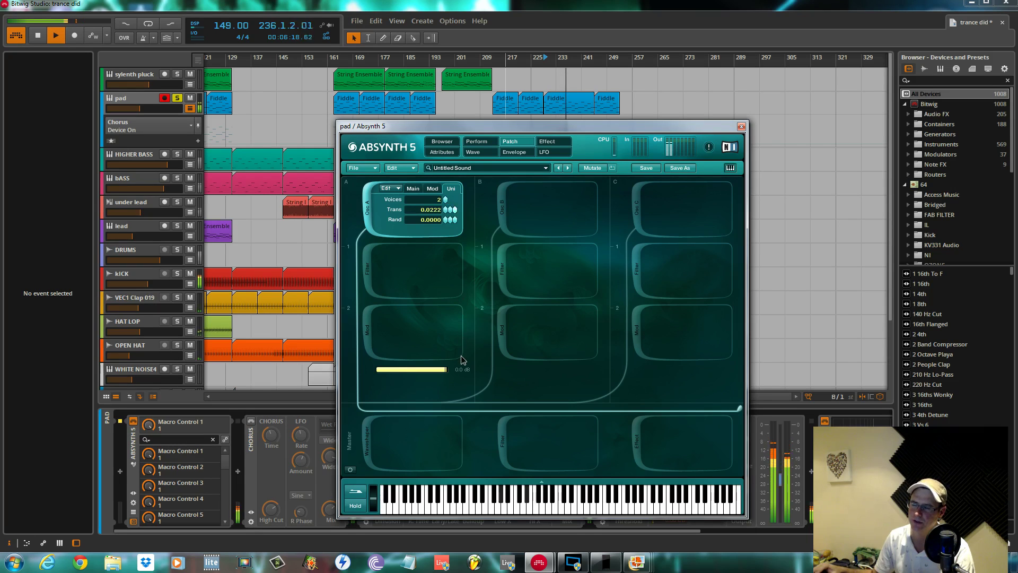
click(454, 213)
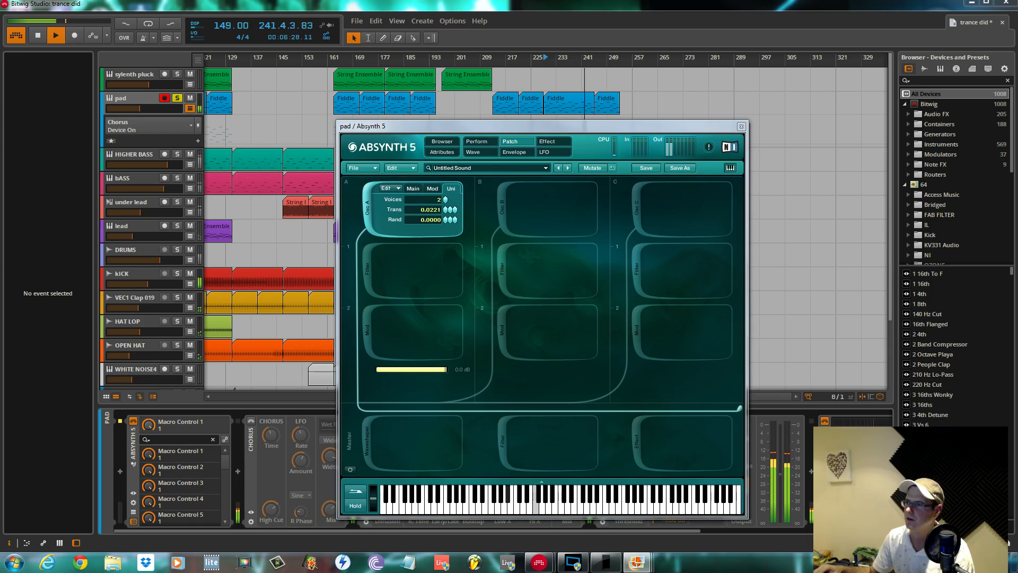
double_click(417, 210)
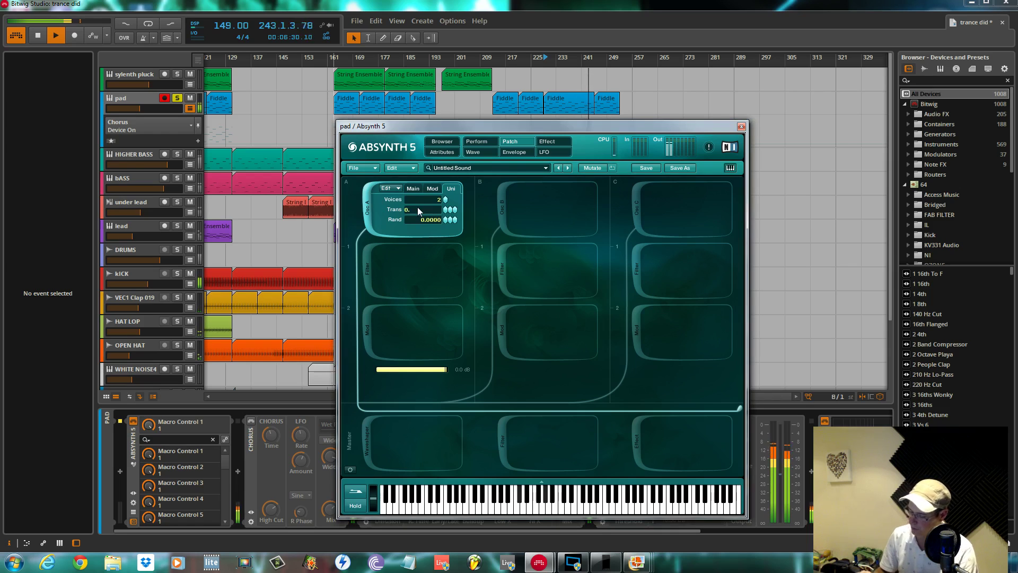
text(0.021)
key(Return)
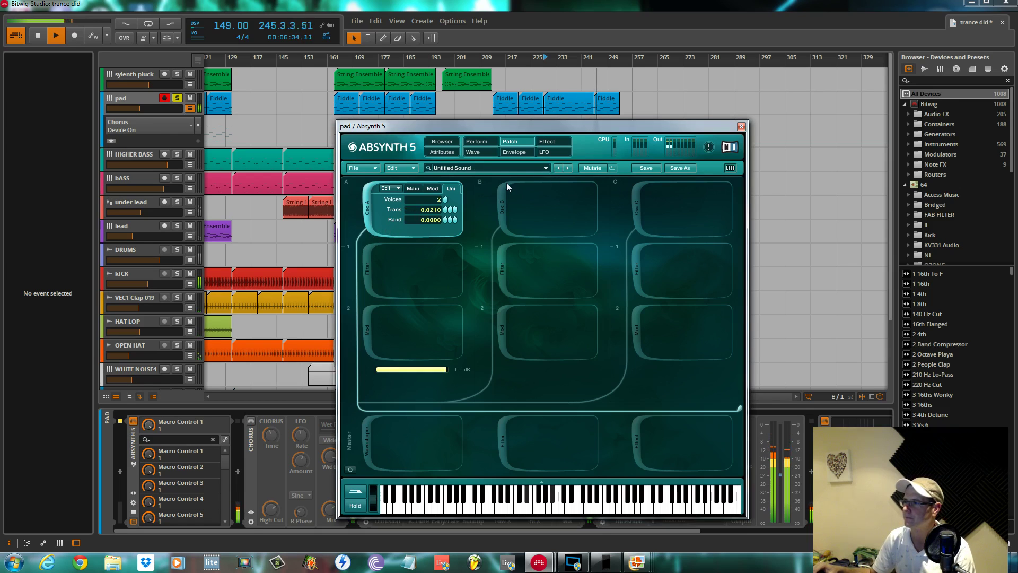
Enable Oscillator B as a Double oscillator and load the Woodwind 2 wave
key(space)
click(504, 204)
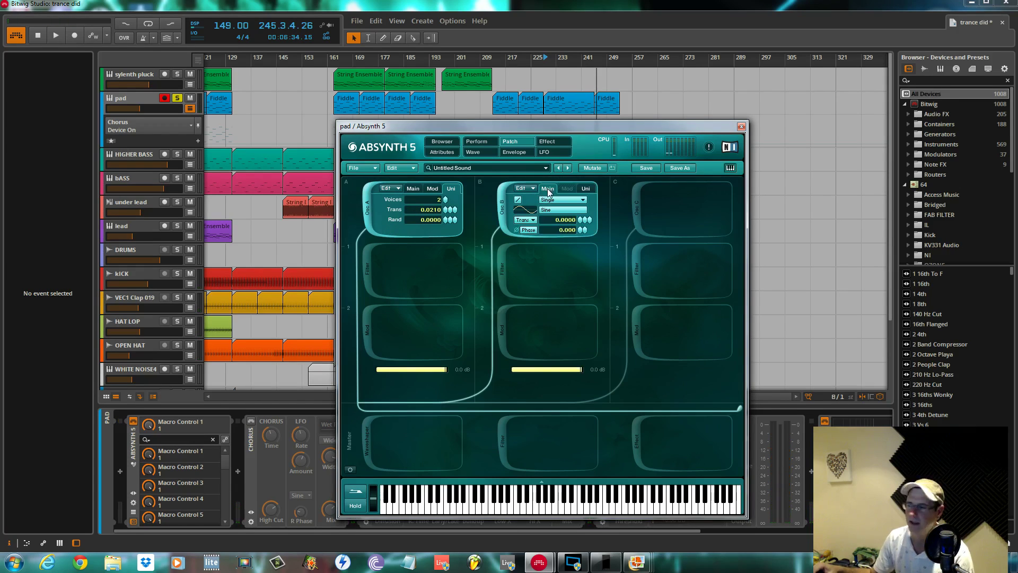
click(559, 200)
click(549, 206)
click(552, 210)
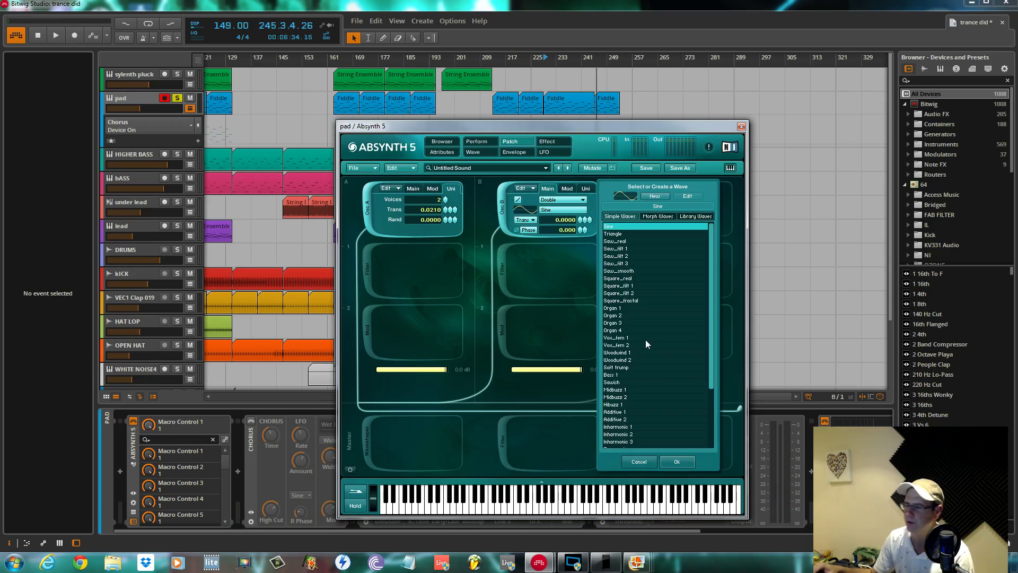
click(637, 360)
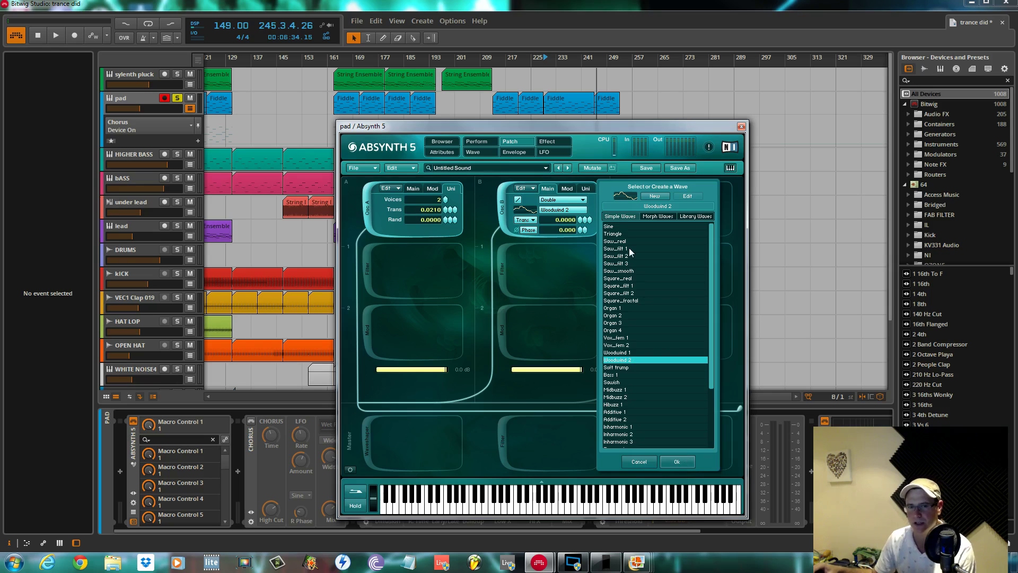
click(688, 463)
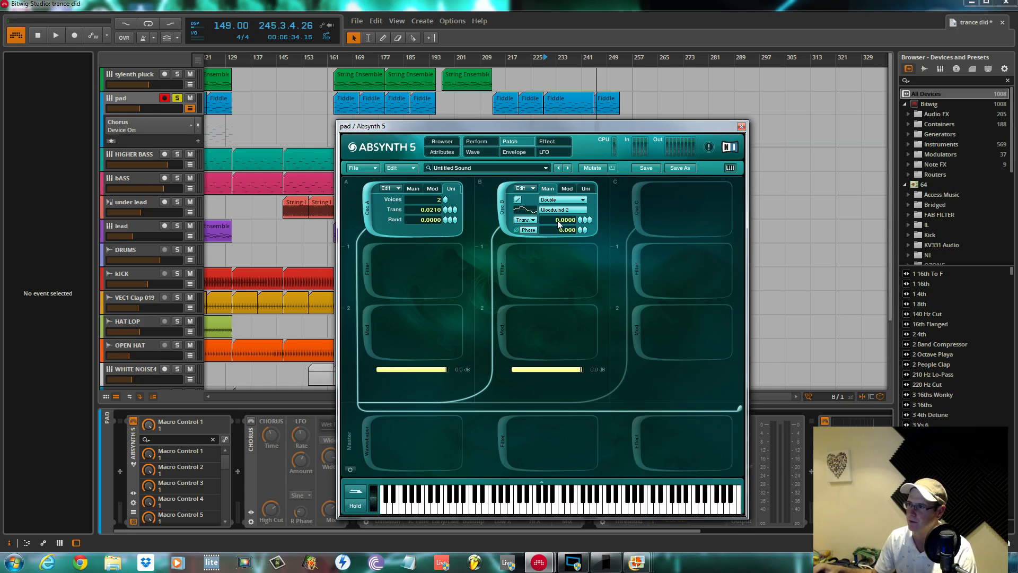
Adjust Oscillator B's Trans value toward 11.999 by scrolling and editing the field directly
scroll(581, 219, up, 14)
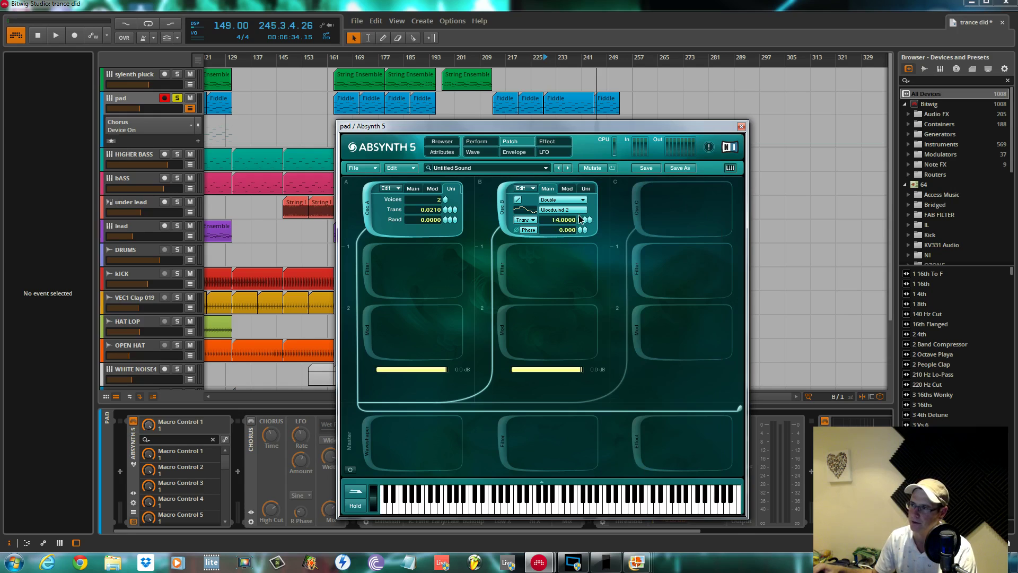
scroll(580, 219, down, 1)
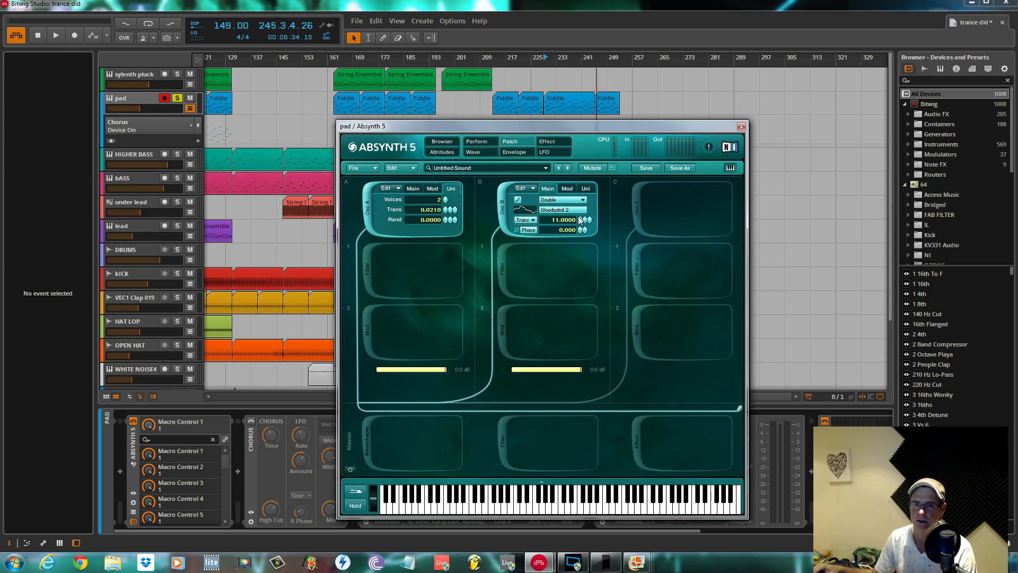
double_click(564, 222)
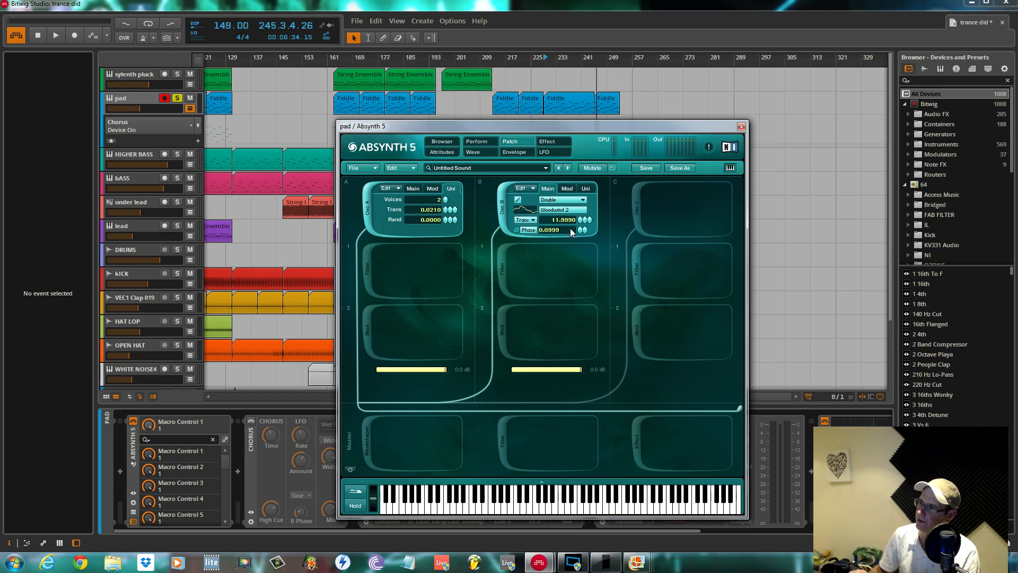
scroll(571, 231, up, 1)
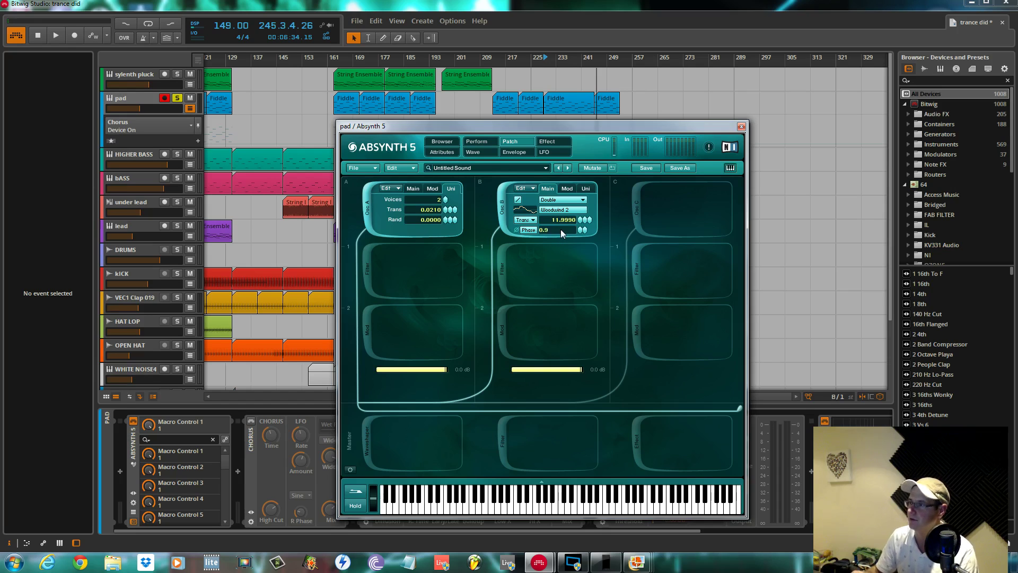
Give Oscillator B two unison voices and drag its unison detune amount
click(586, 188)
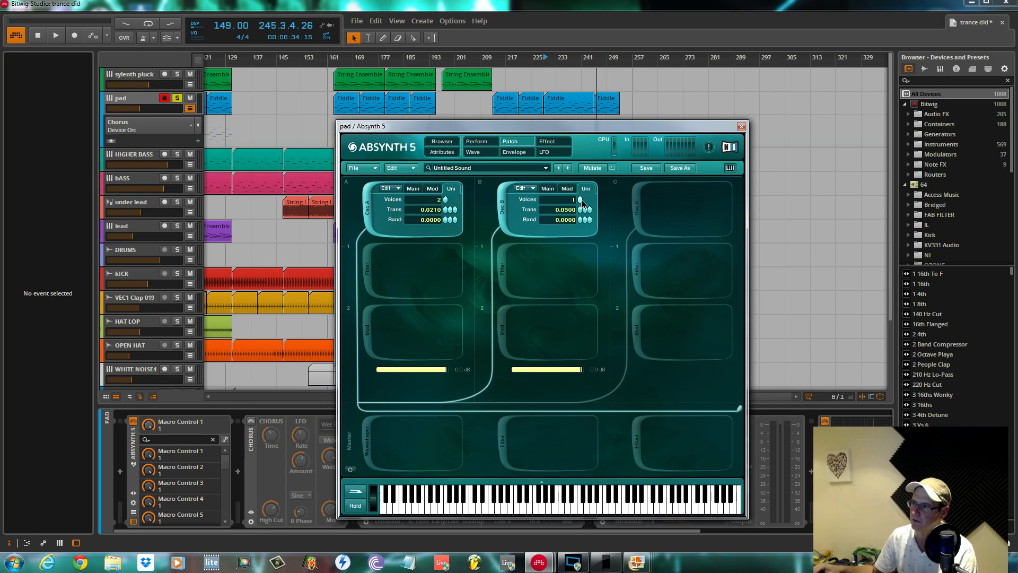
click(581, 200)
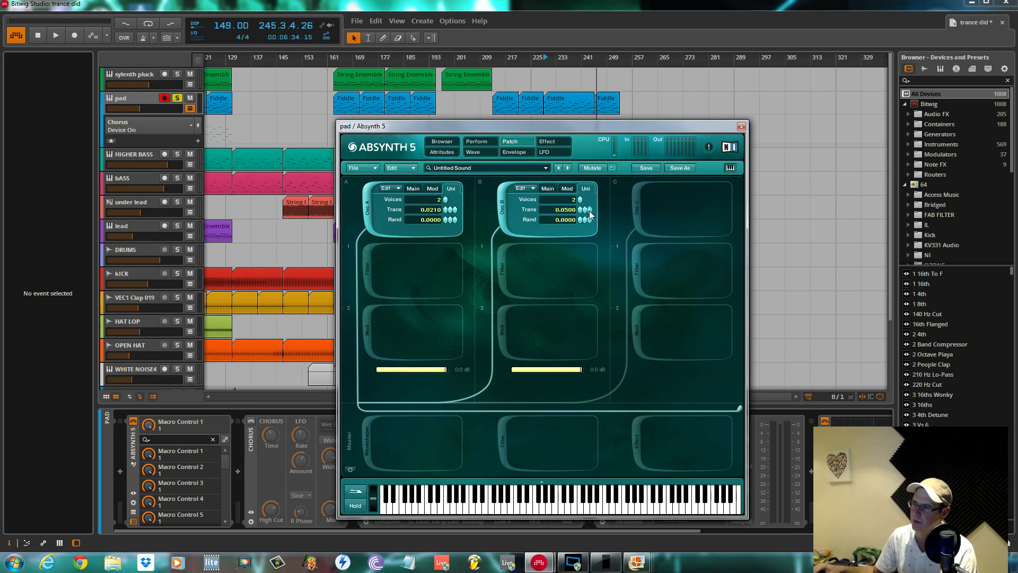
drag(590, 215, 594, 264)
drag(595, 311, 603, 452)
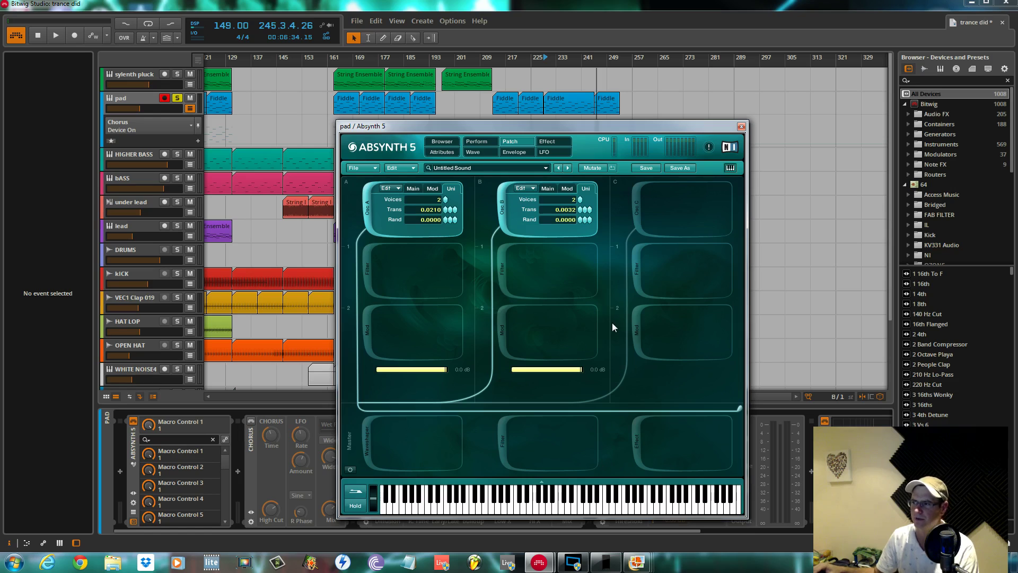
Enter unison detune 0.021 for Oscillator A and 0.032 for Oscillator B, then play
double_click(436, 211)
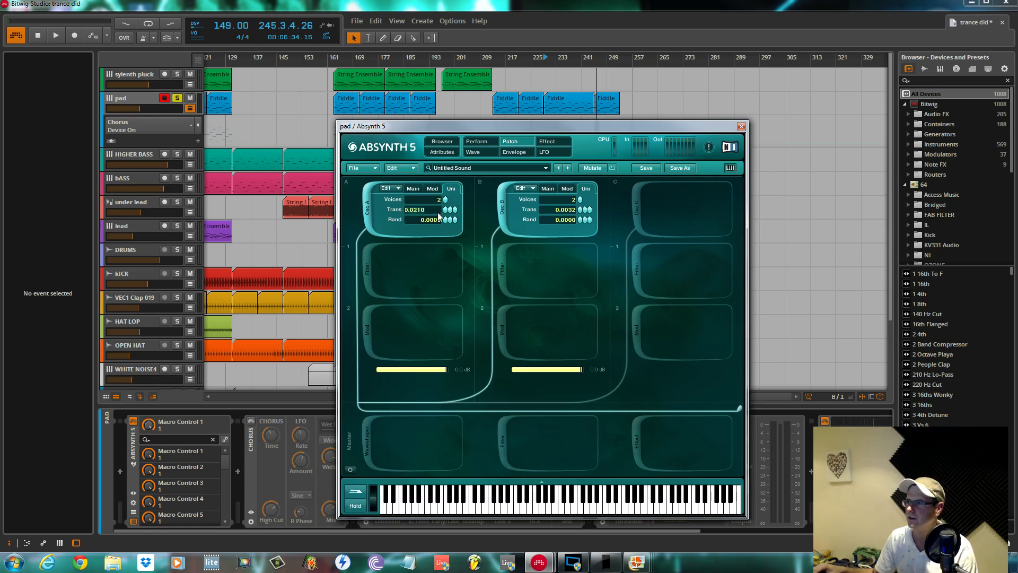
text(0)
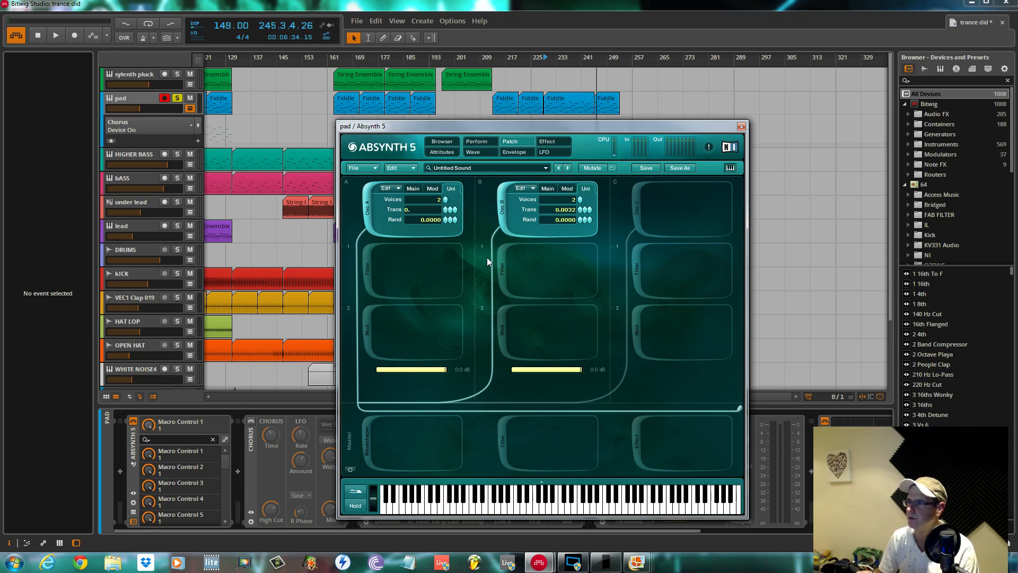
text(.021)
key(Return)
double_click(559, 212)
text(0)
key(Return)
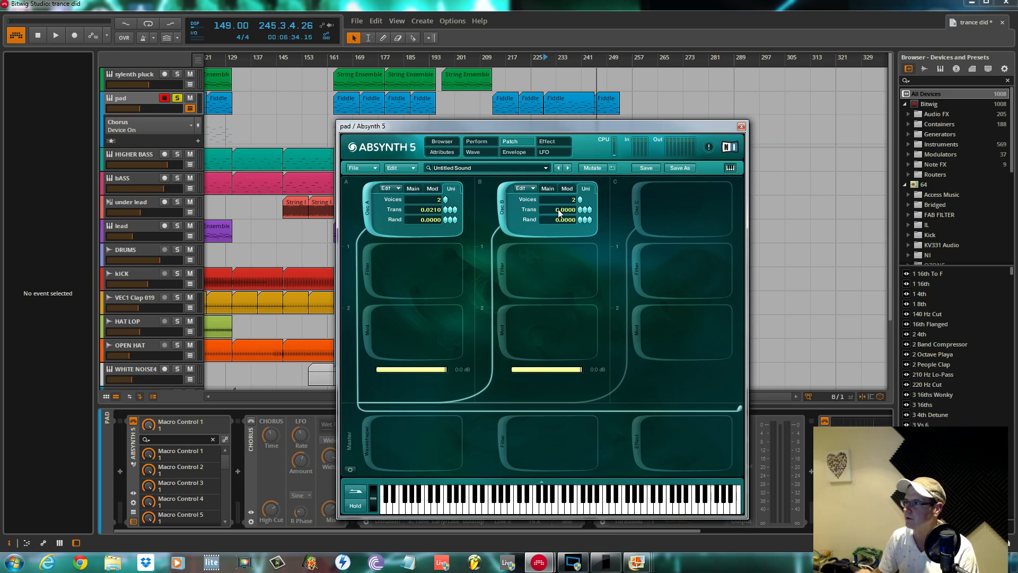
double_click(558, 212)
text(0.03)
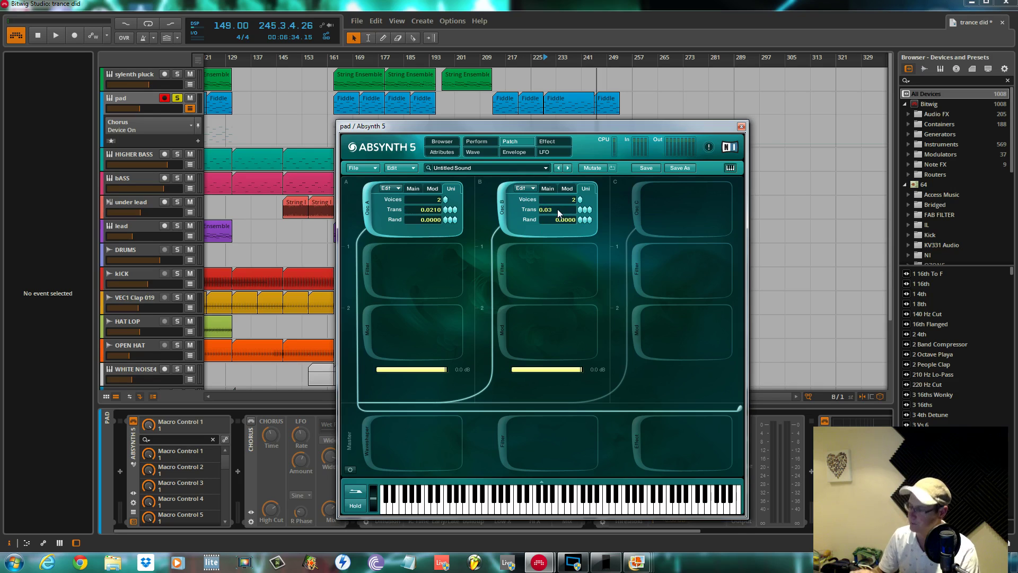
text(2)
key(Return)
key(space)
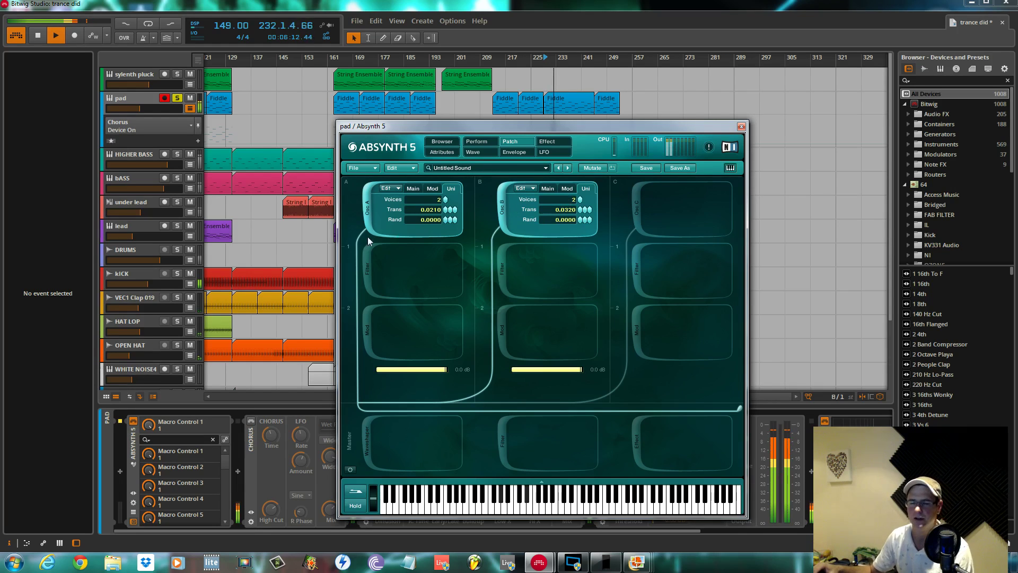
Enable Oscillator C as a Fractalize oscillator with the Saw_smooth wave
click(546, 189)
click(414, 189)
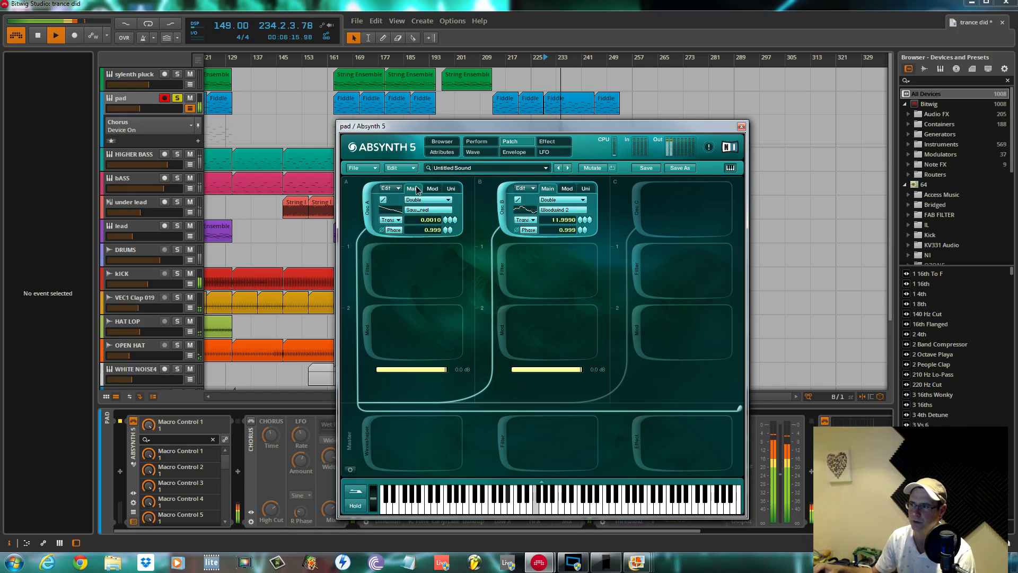
key(space)
click(638, 200)
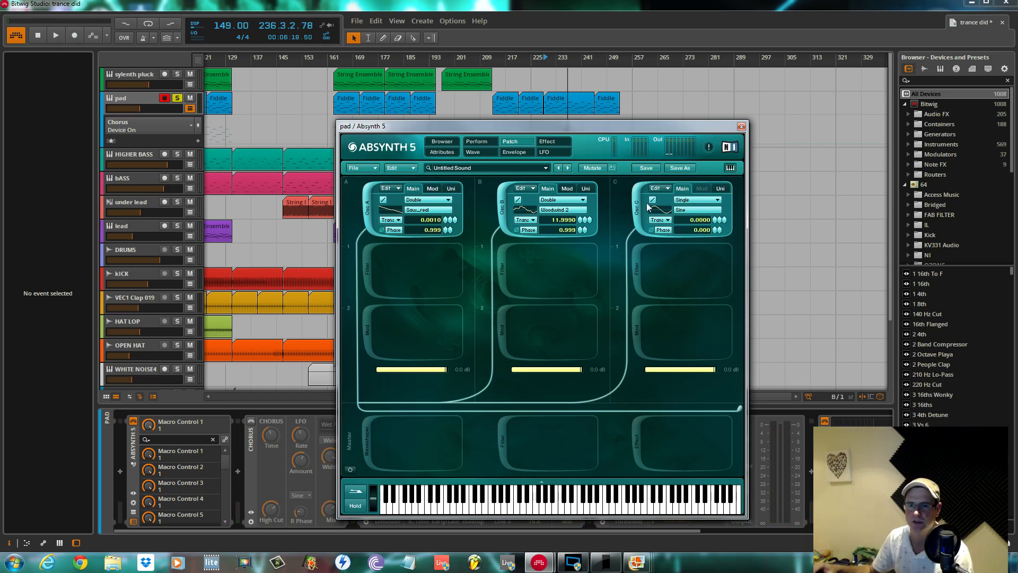
click(707, 200)
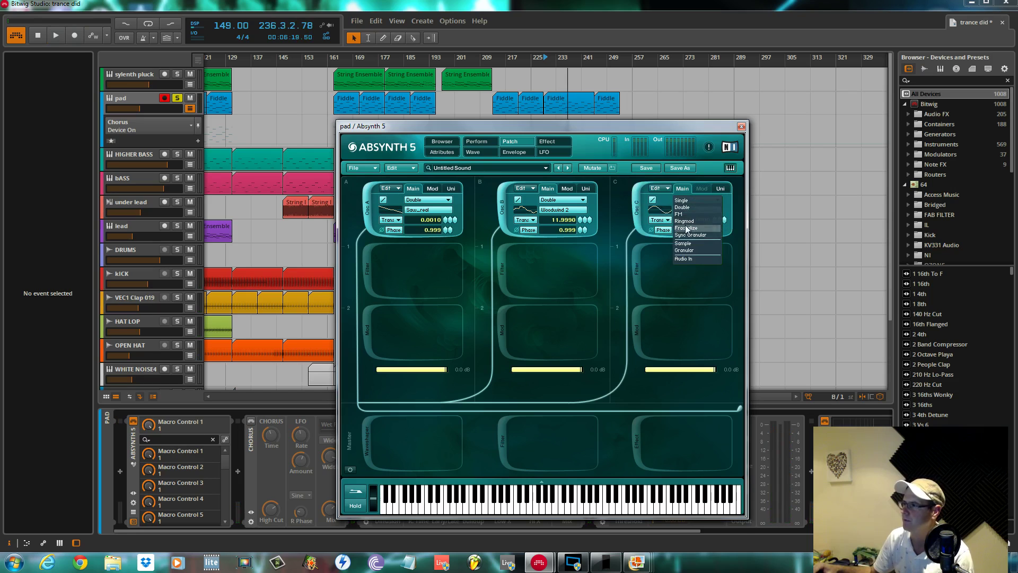
click(686, 228)
click(698, 211)
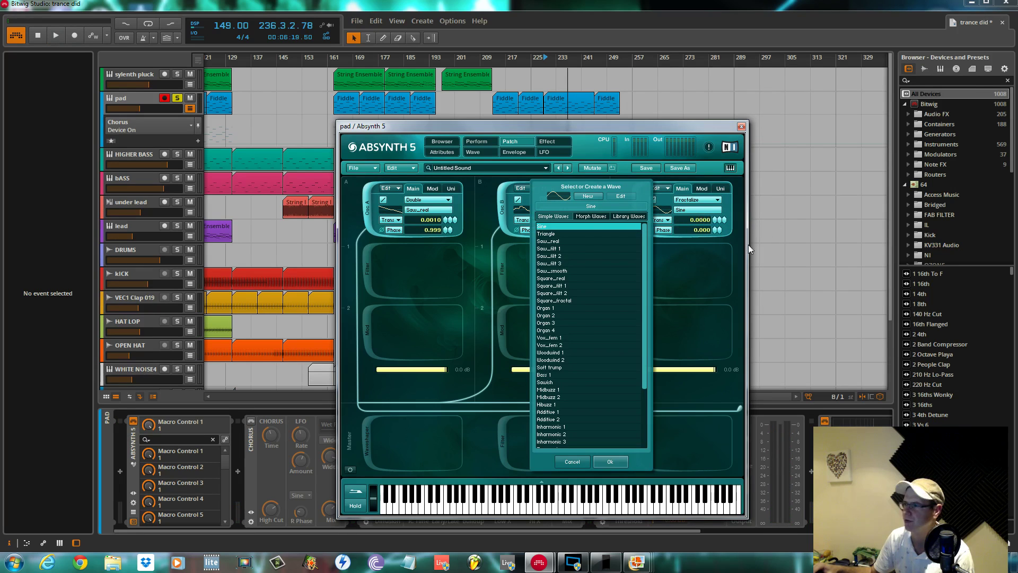
click(562, 271)
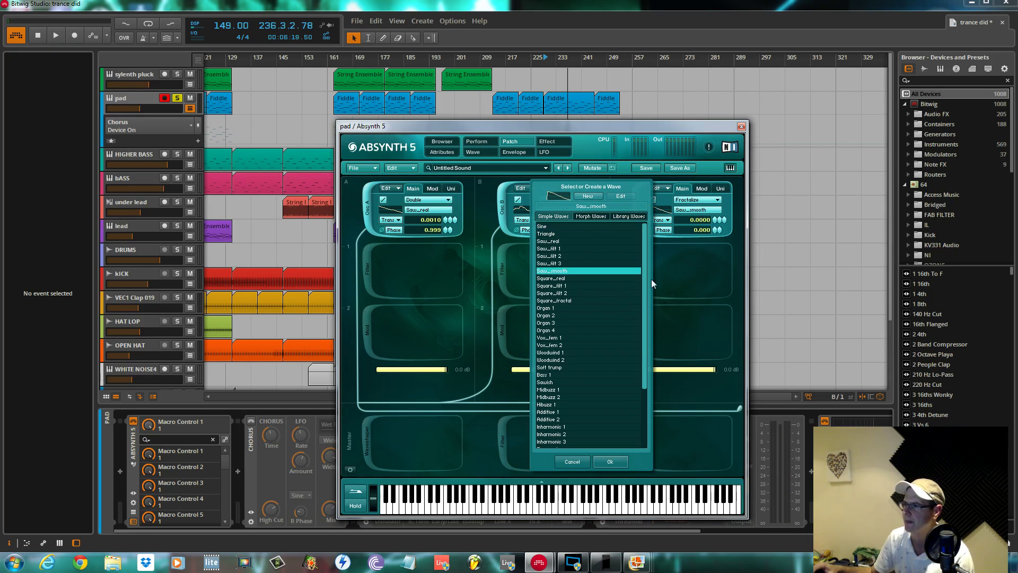
key(space)
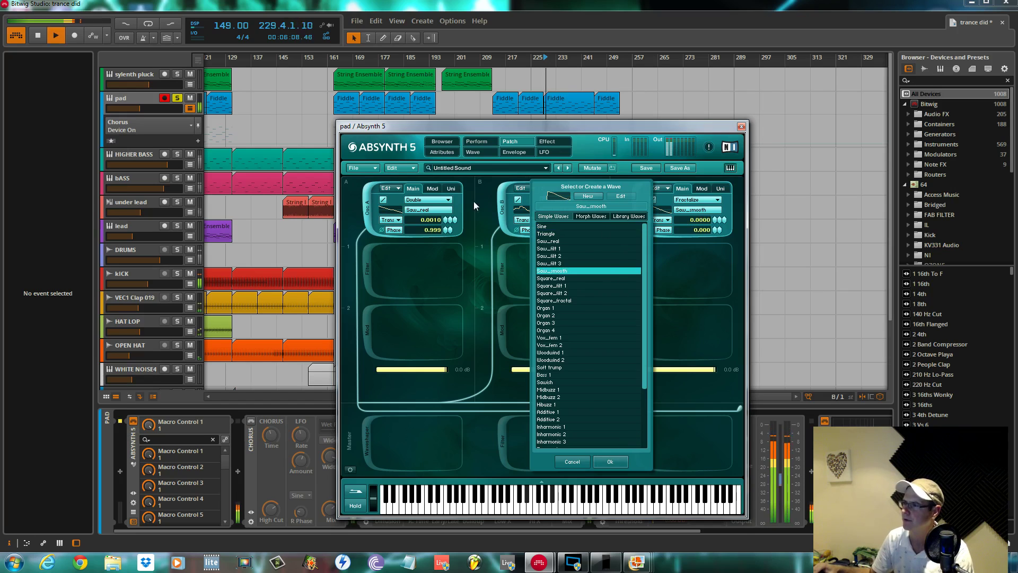
key(Return)
Switch off Oscillator A, try Oscillator C as Double, then return it to Fractalize
click(366, 203)
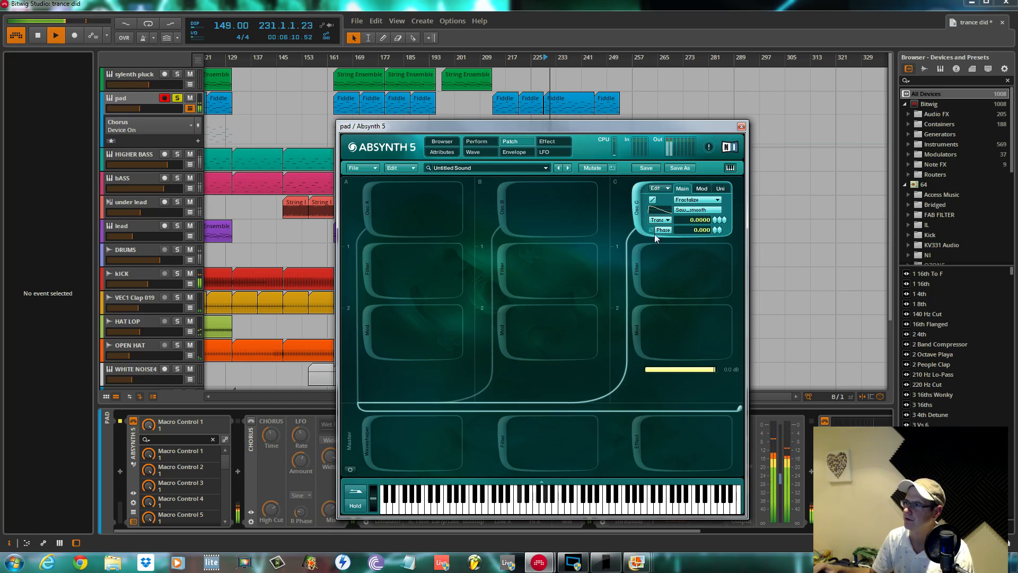
click(714, 200)
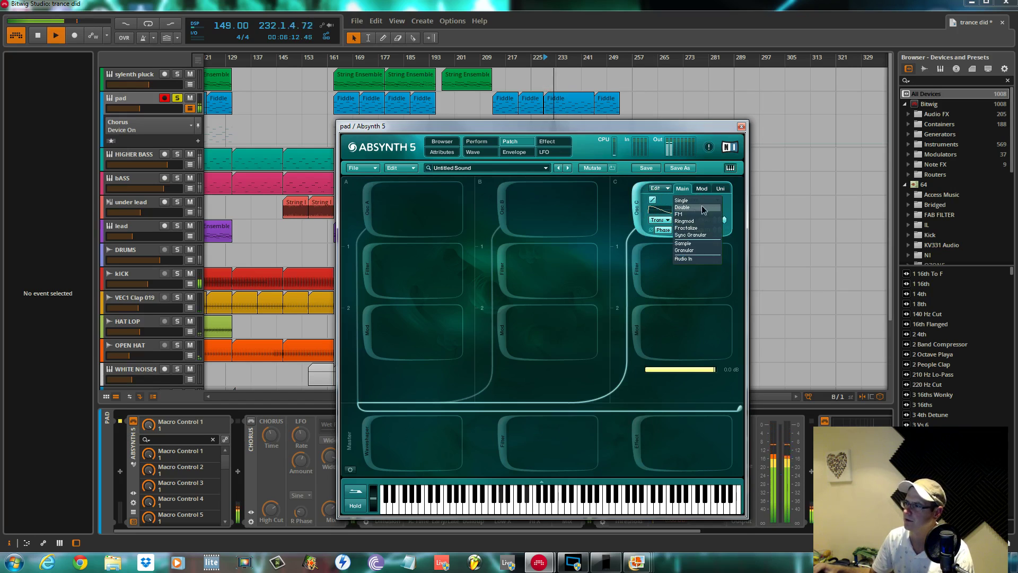
click(702, 205)
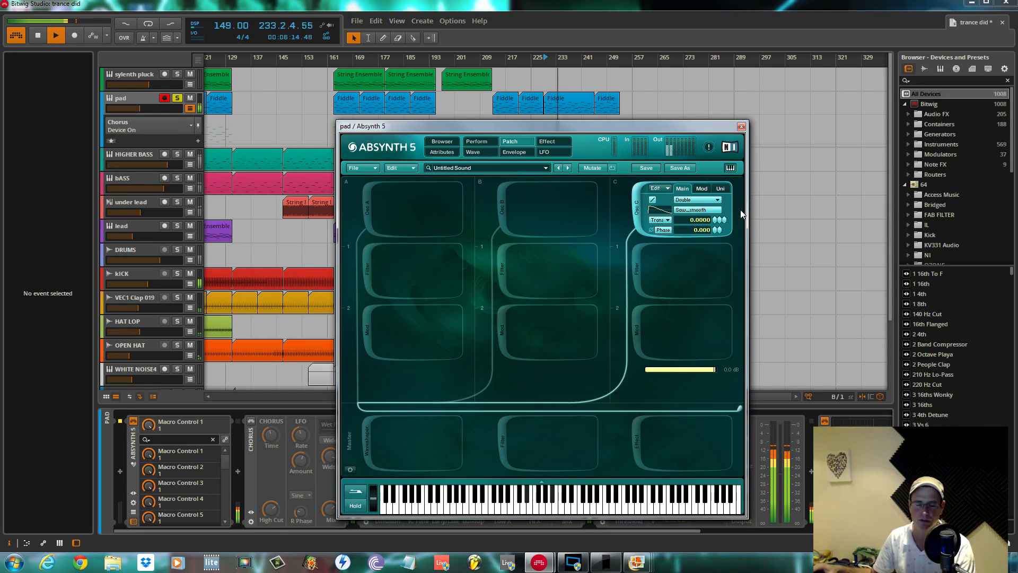
click(714, 200)
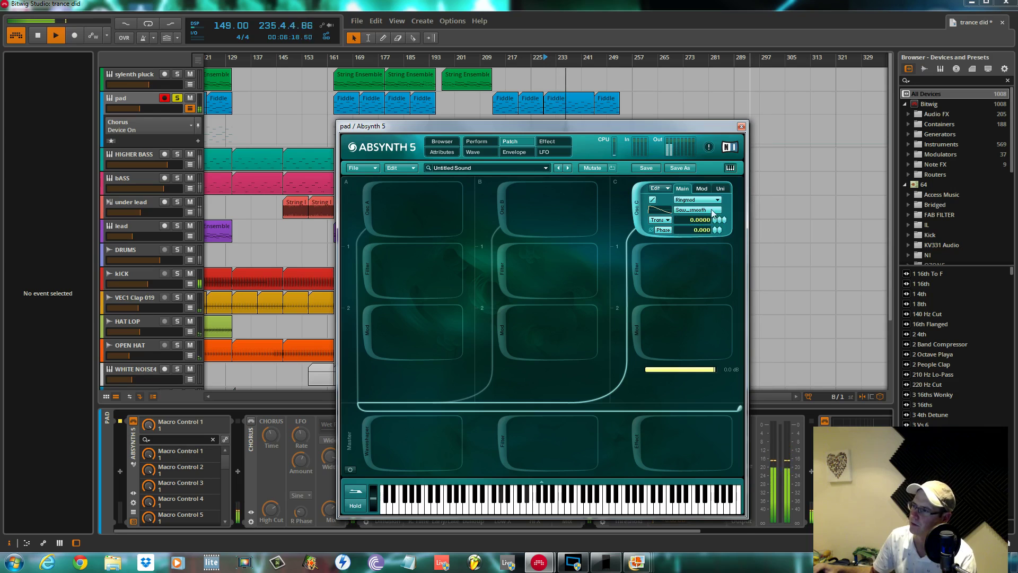
click(695, 224)
click(714, 203)
click(687, 228)
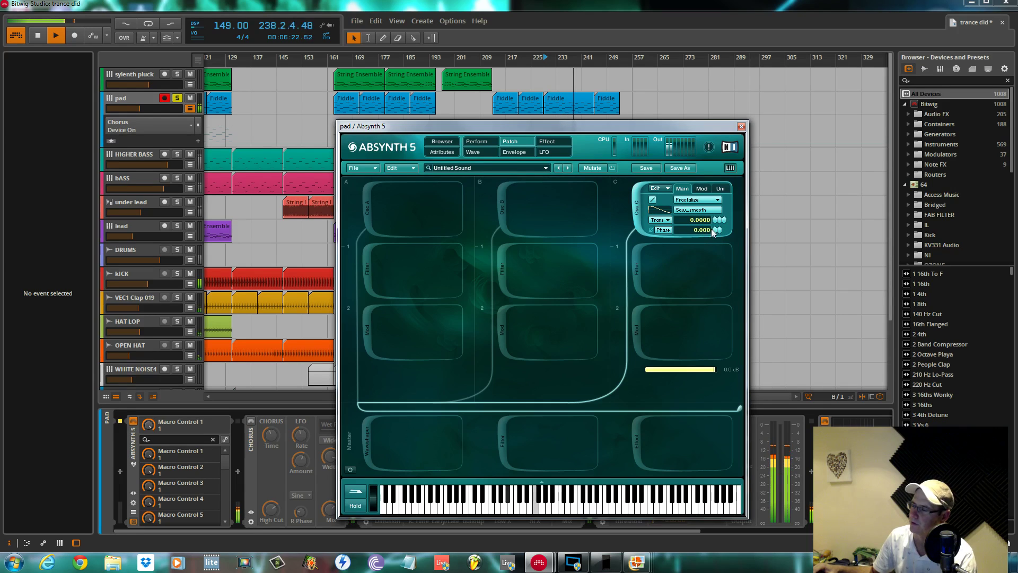
key(space)
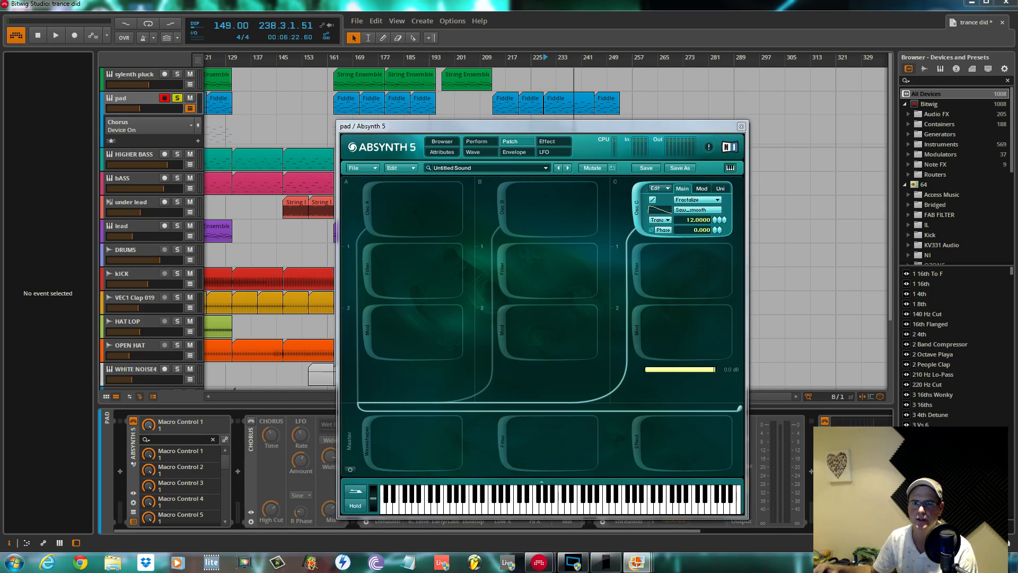
Set Oscillator C's unison Trans detune to 0.0086 and switch Oscillator B back on
click(704, 189)
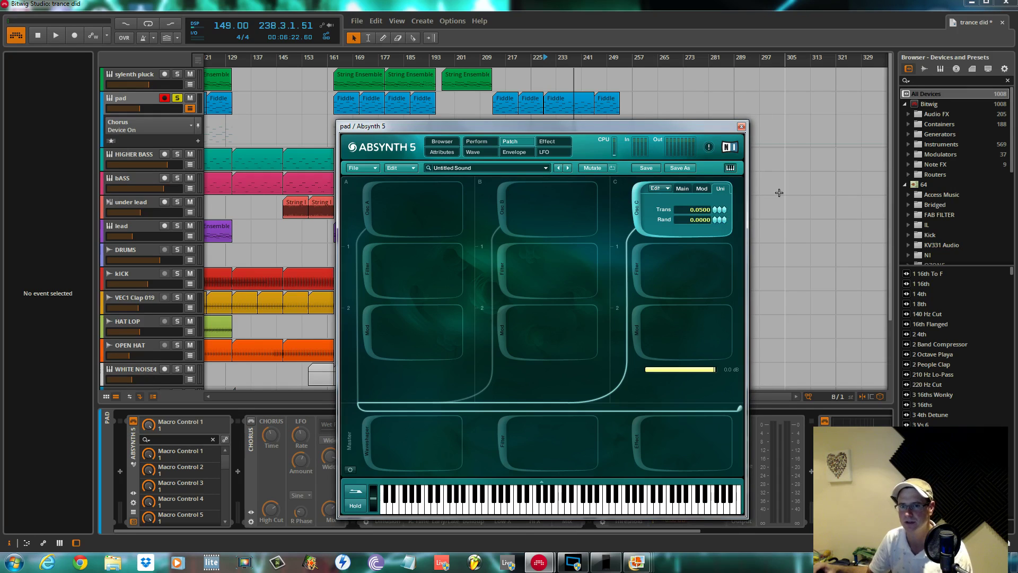
double_click(704, 211)
text(0.)
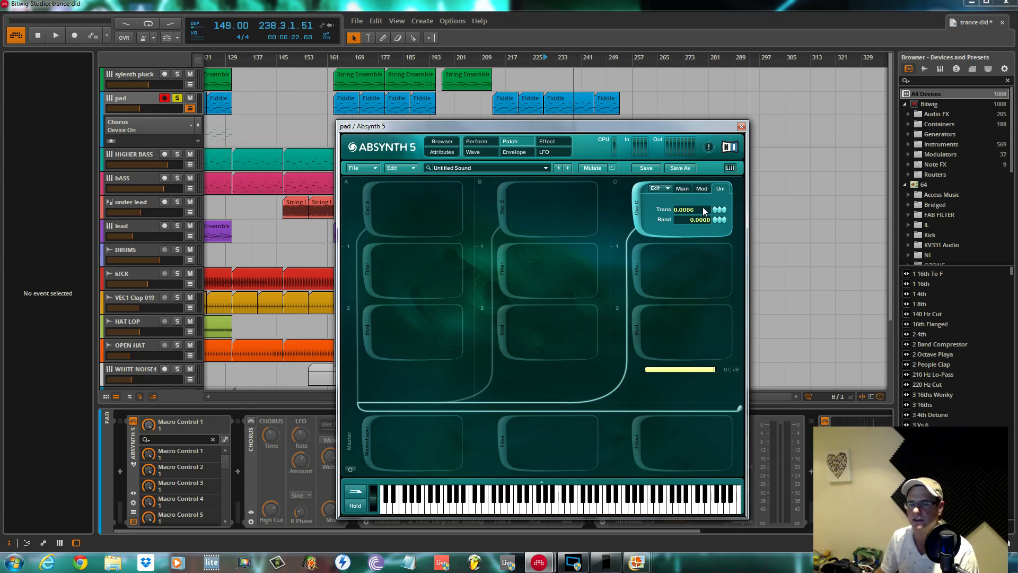
key(Return)
key(space)
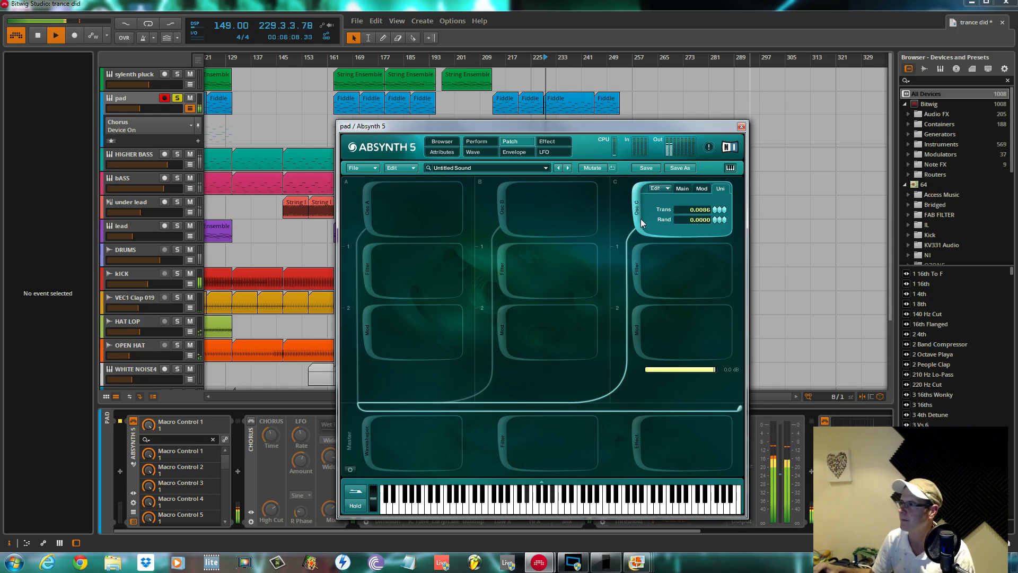
click(504, 204)
Switch oscillator A back on, show oscillator C's main settings, and stop playback
click(367, 202)
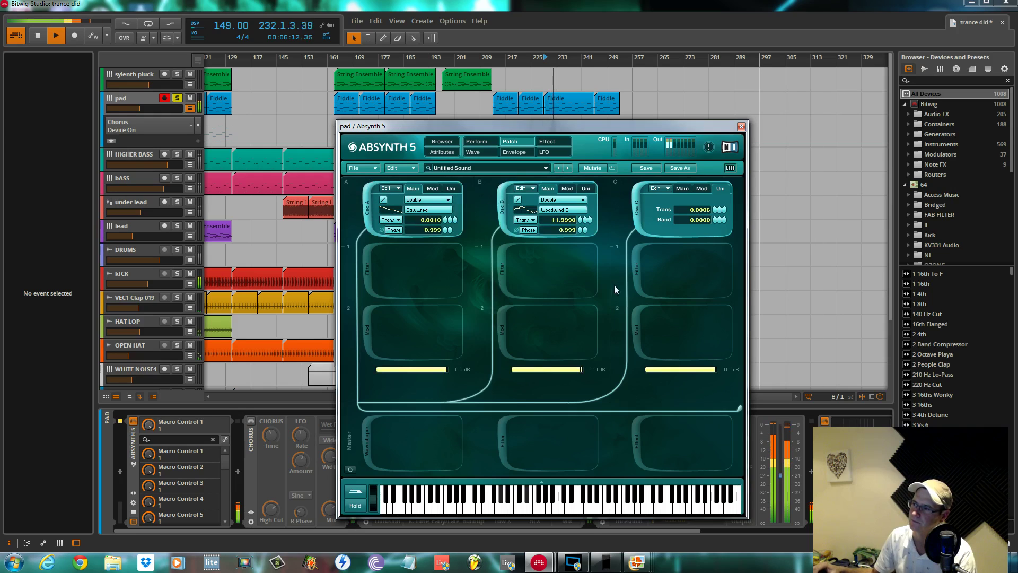
click(683, 191)
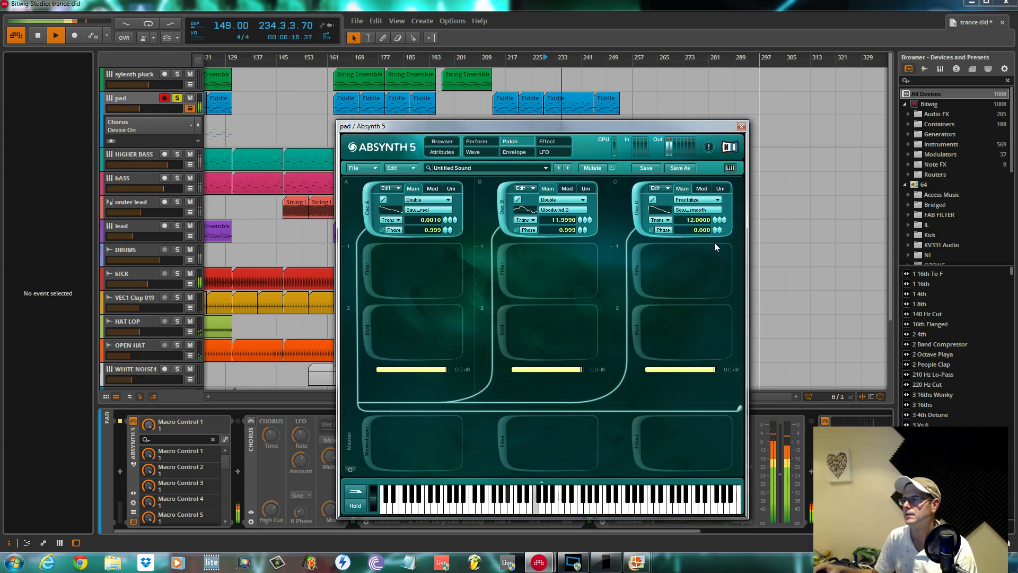
key(space)
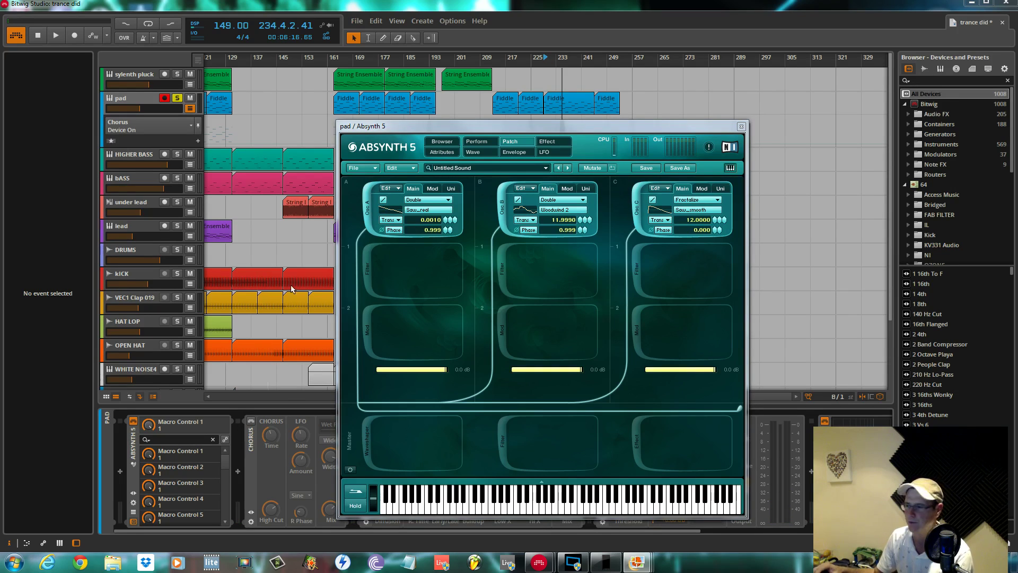
Activate the Absynth master module and make it a Comb filter
click(367, 432)
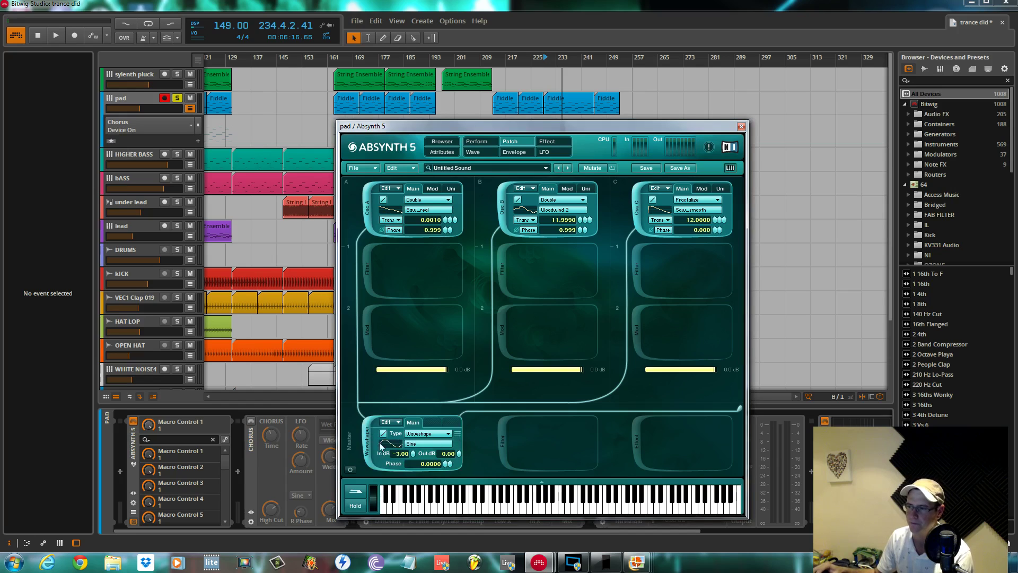
click(441, 434)
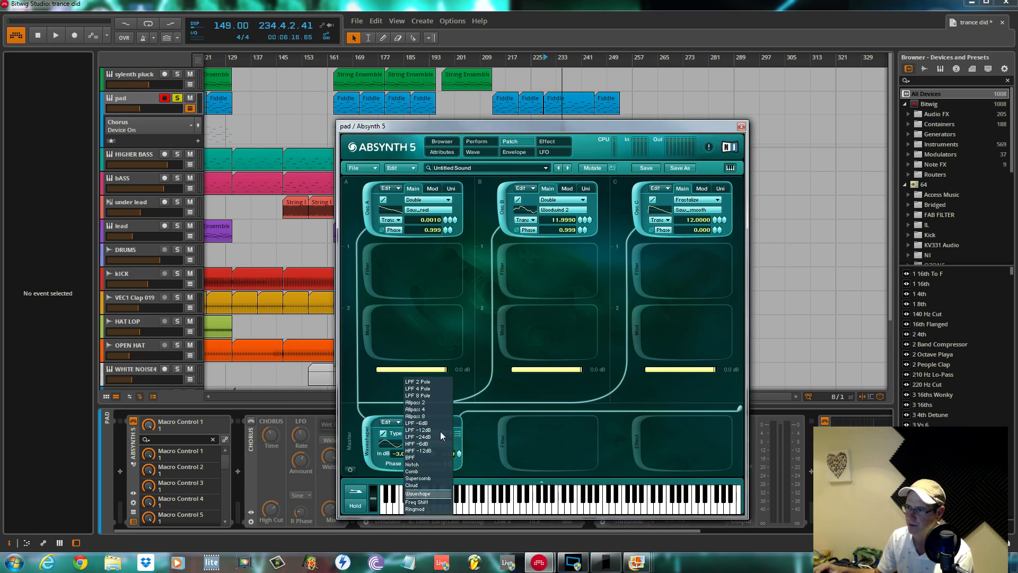
click(425, 472)
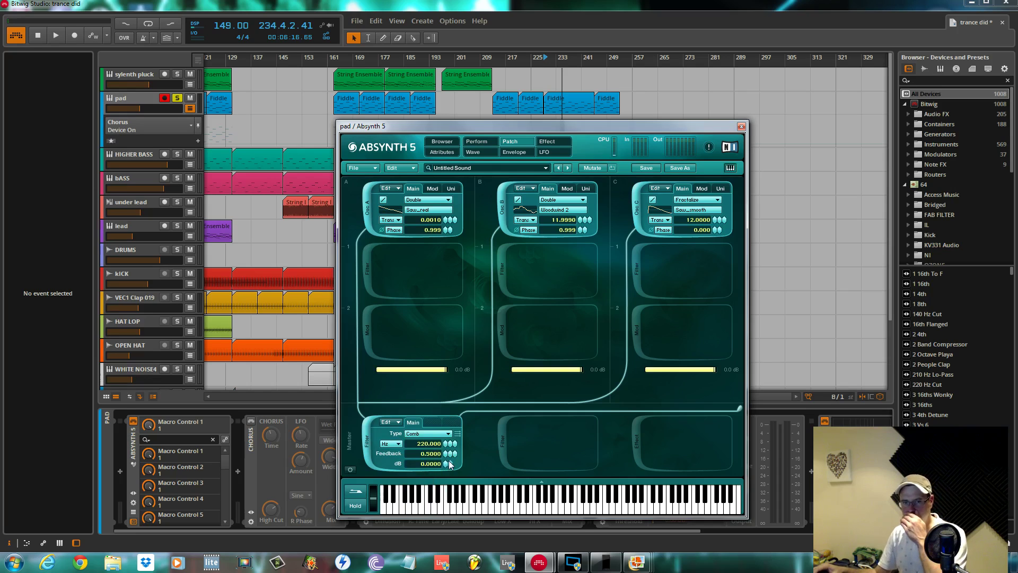
Set the master comb filter to 201 Hz with 0.127 feedback
double_click(422, 445)
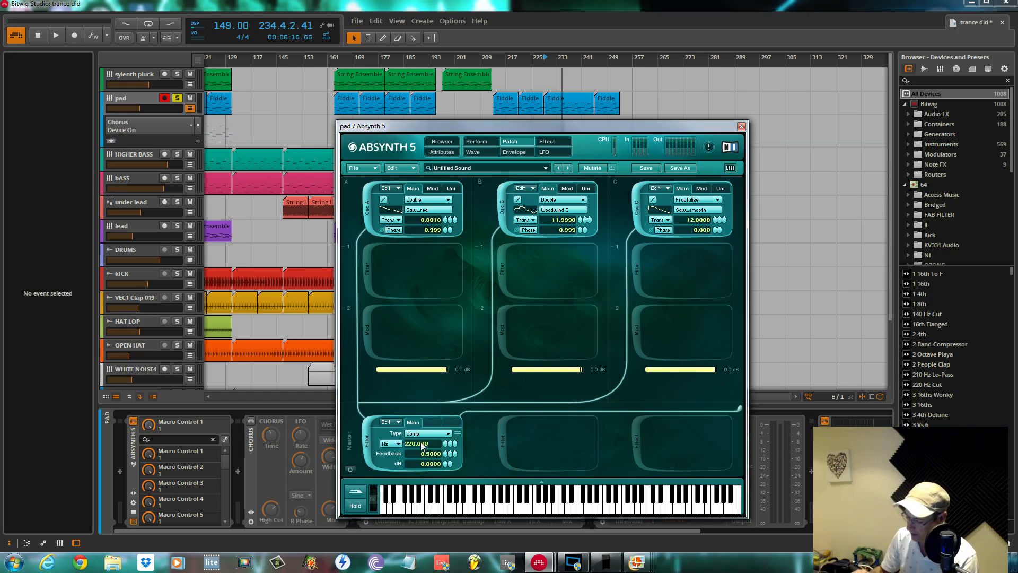
text(201)
key(Return)
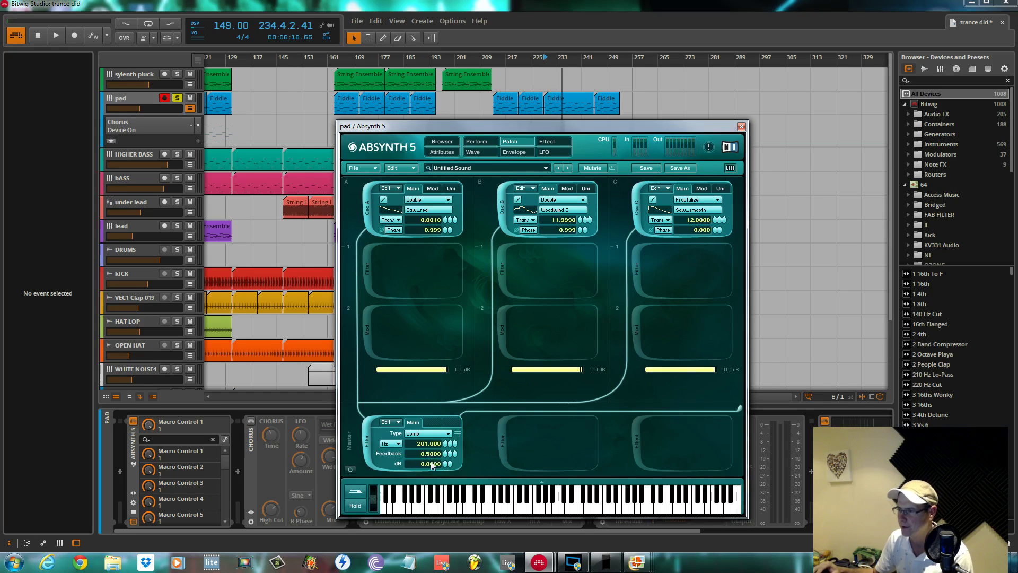
double_click(441, 454)
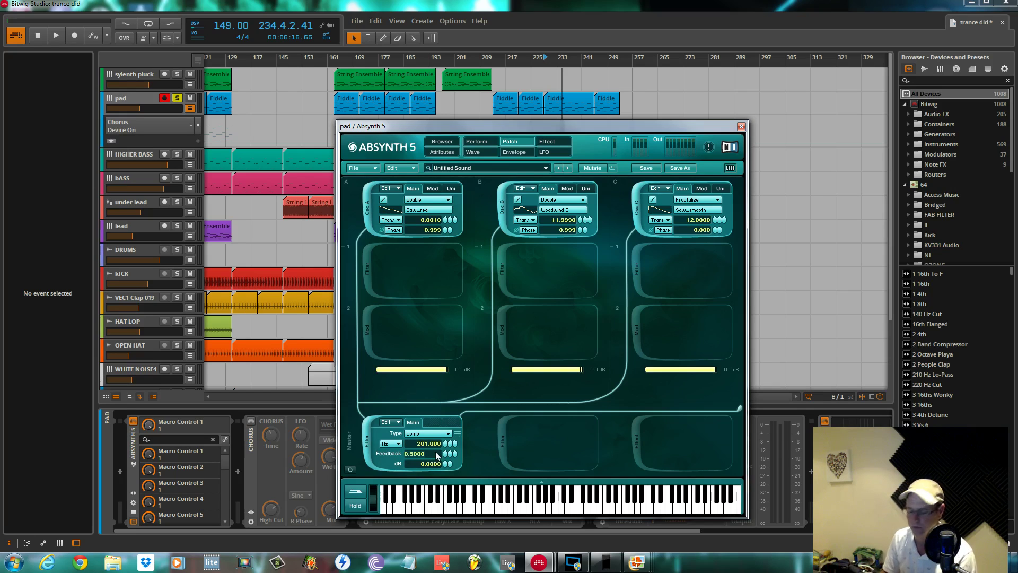
text(0.12)
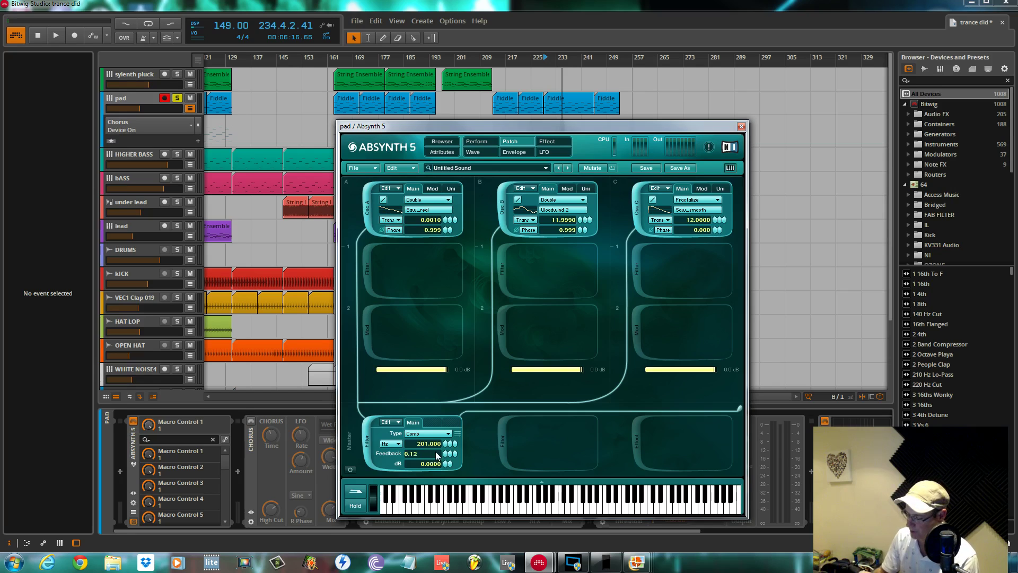
text(7)
key(Return)
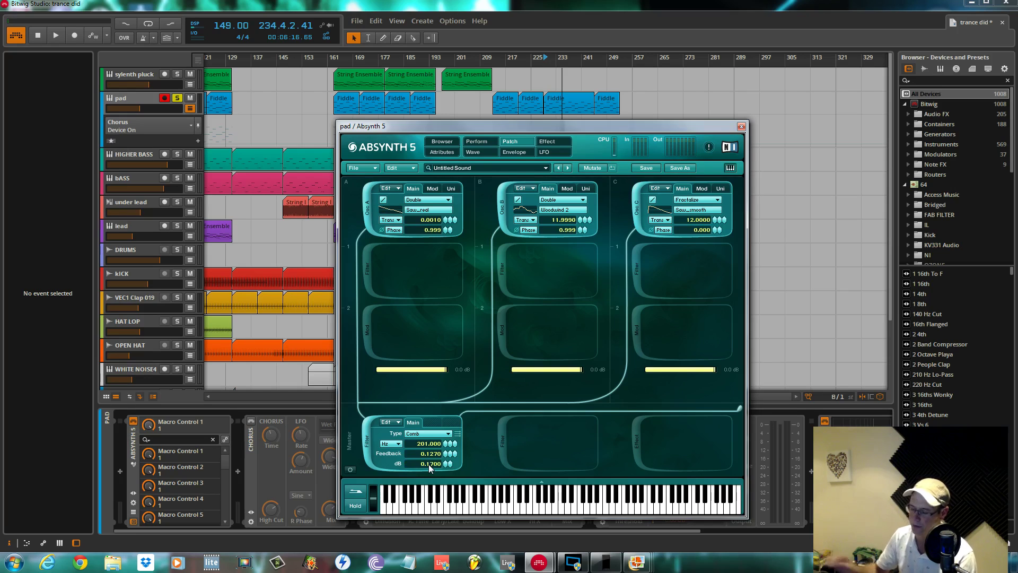
Play the pad and bypass then re-enable the comb filter to compare
key(space)
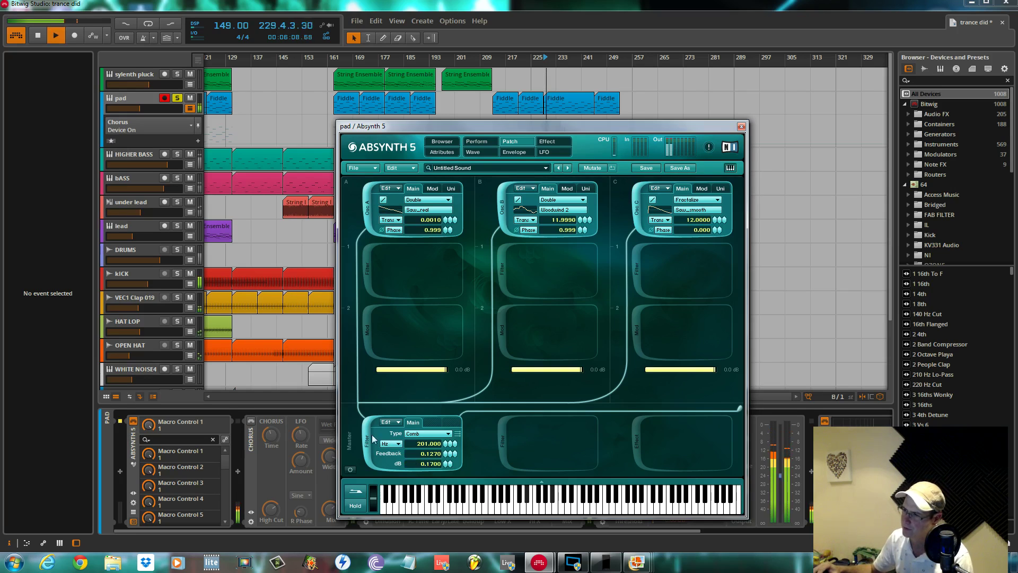
click(372, 436)
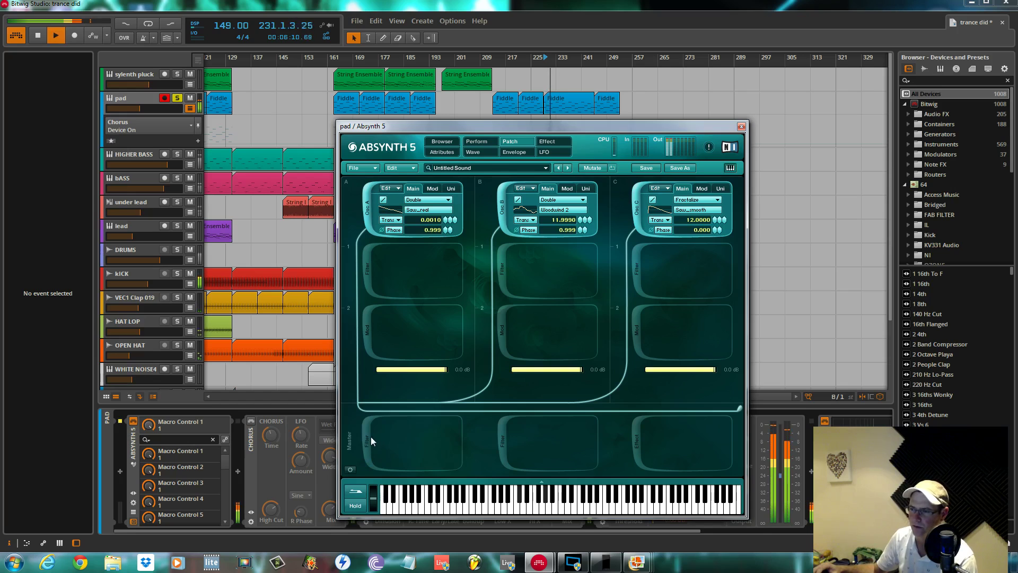
click(371, 437)
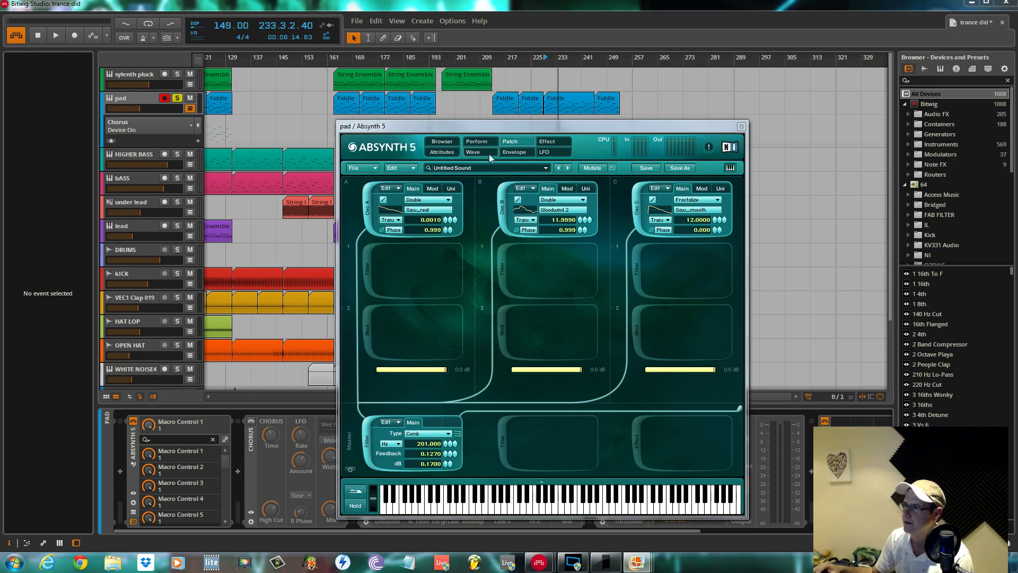
Show all envelopes on Absynth's Envelope page
click(513, 153)
click(394, 302)
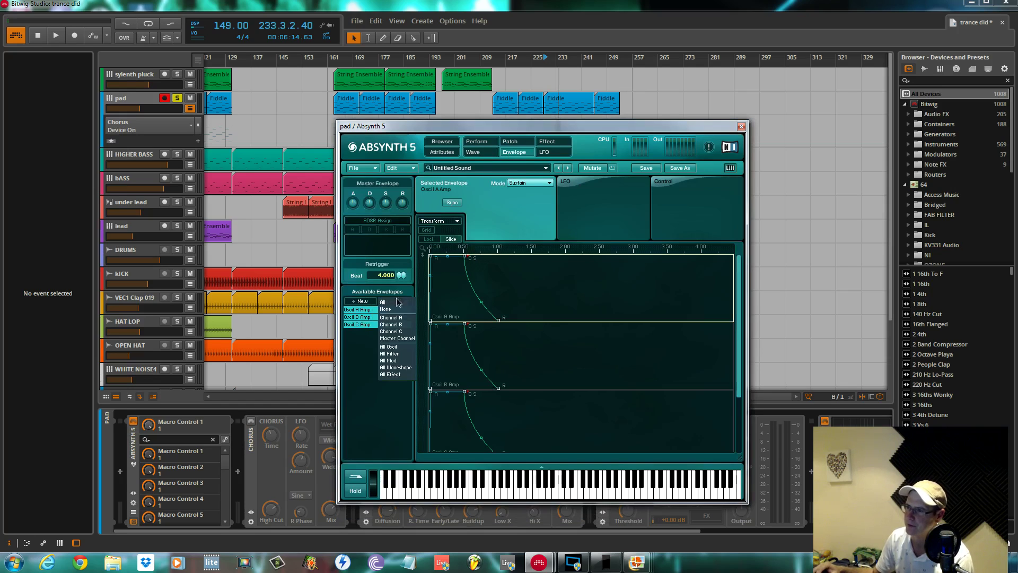
click(389, 302)
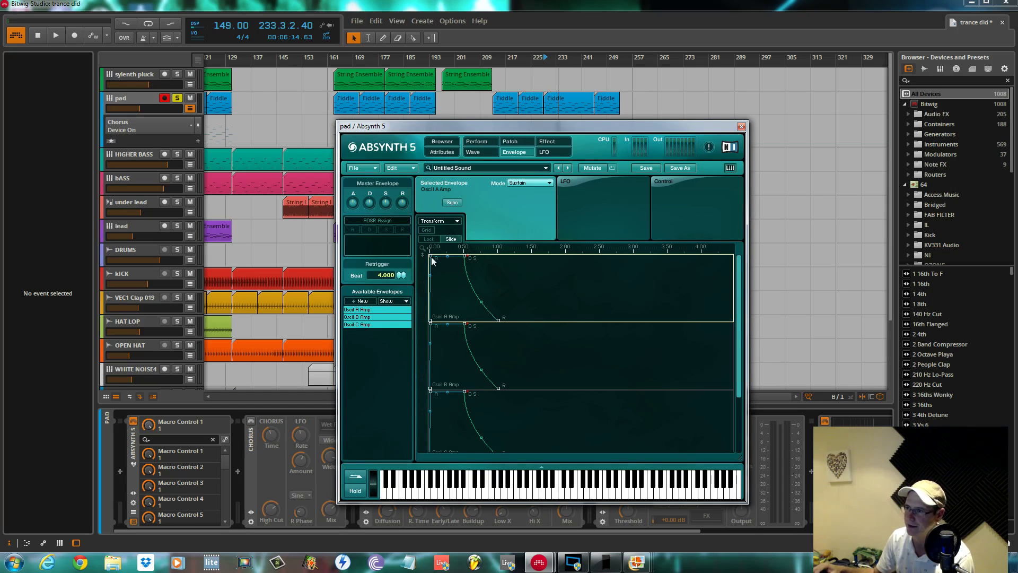
Lengthen the Oscil A, B and C Amp attacks (A to about 0.57 s) while auditioning
drag(432, 256, 438, 258)
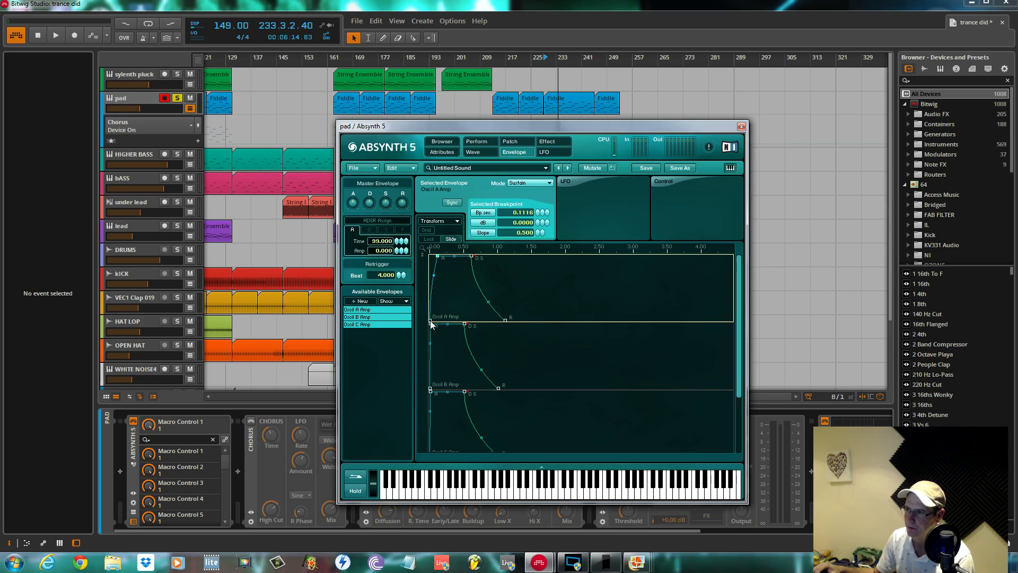
drag(430, 323, 439, 323)
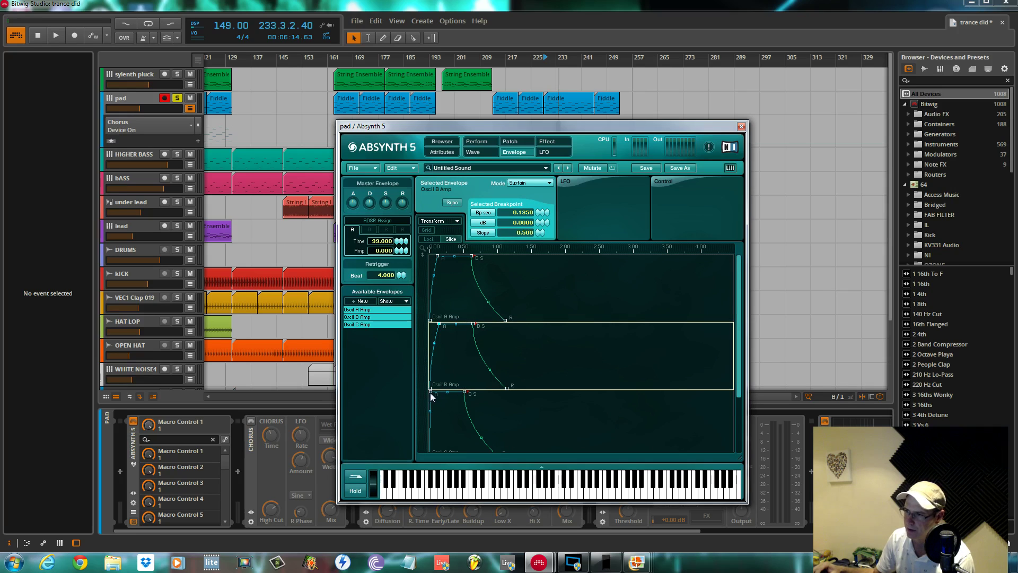
drag(431, 393, 438, 392)
key(space)
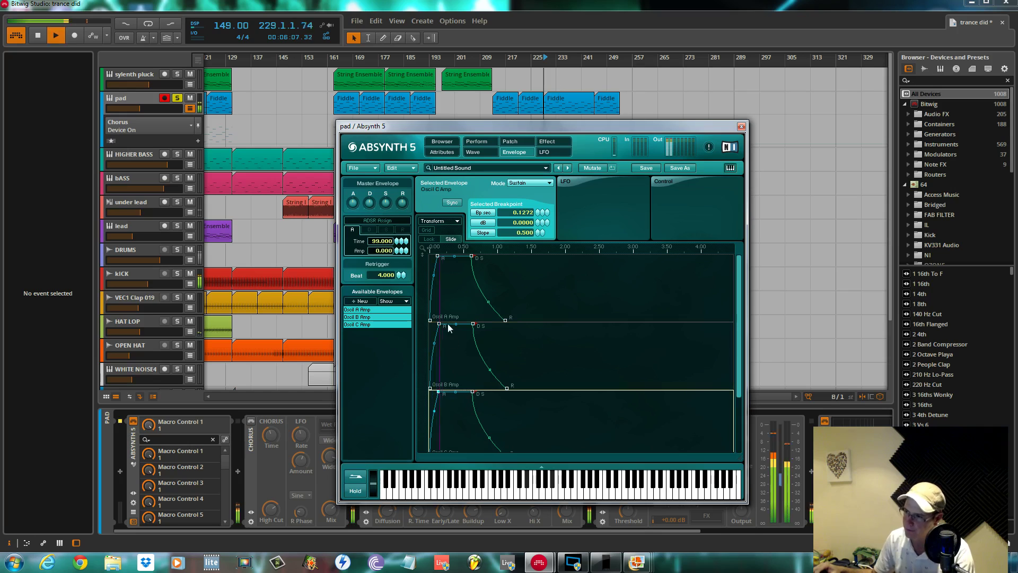
drag(438, 256, 469, 257)
drag(440, 323, 457, 324)
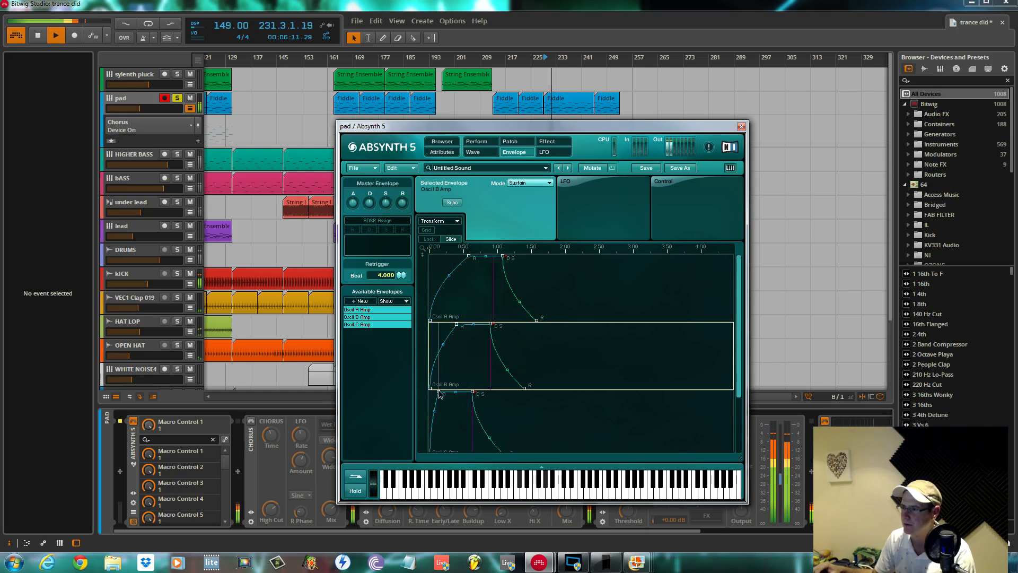
drag(439, 393, 455, 393)
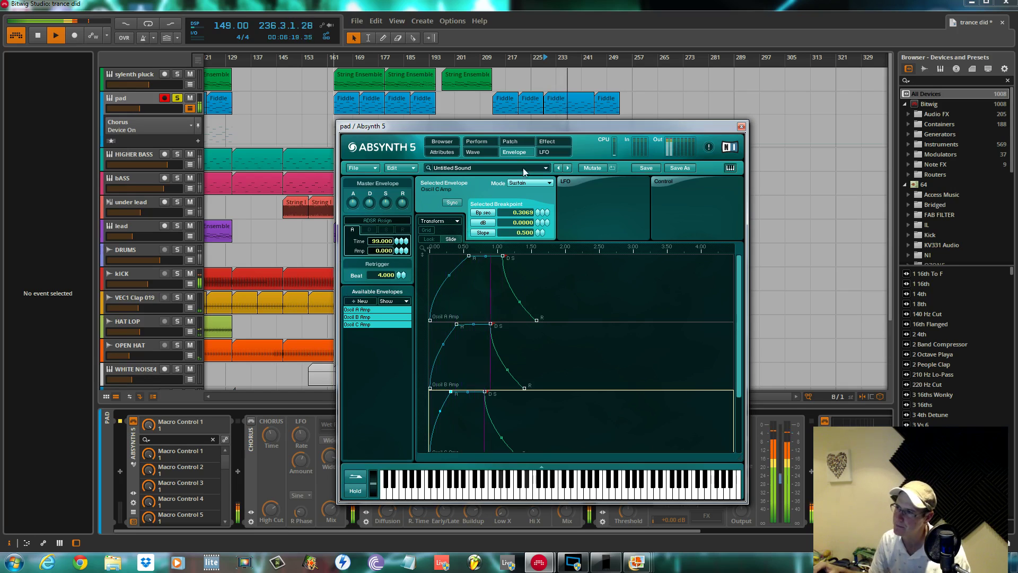
key(space)
Set the Aetherizer wet level to -4.8, enable Surround with a wide spread, and audition
click(547, 141)
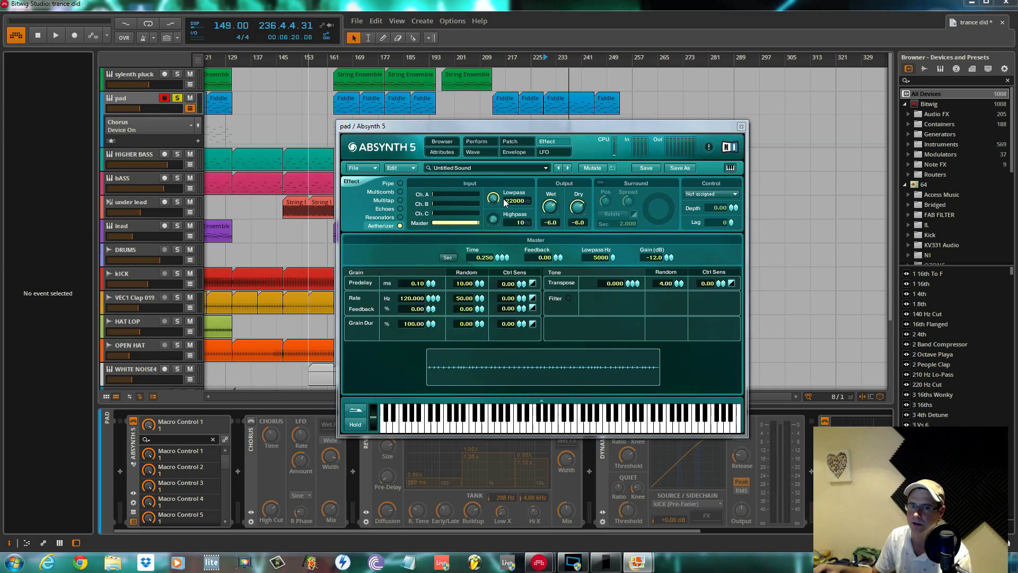
drag(553, 212, 553, 208)
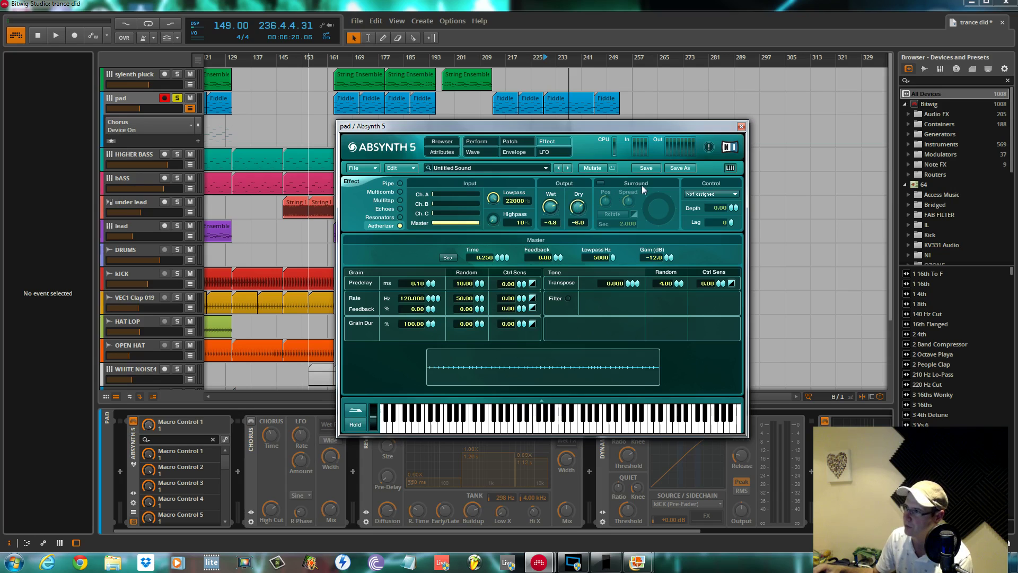
click(600, 183)
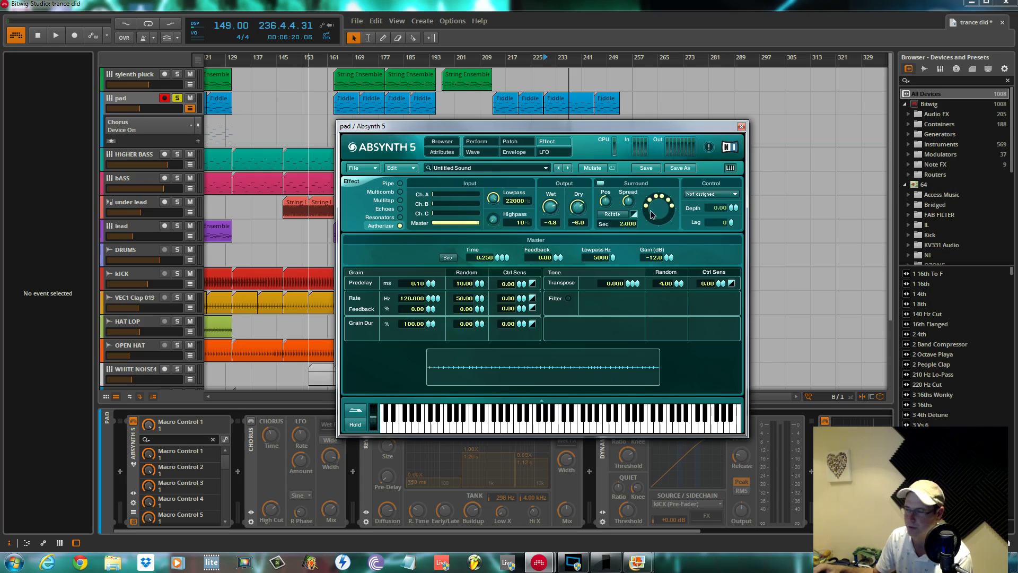
drag(634, 209, 638, 147)
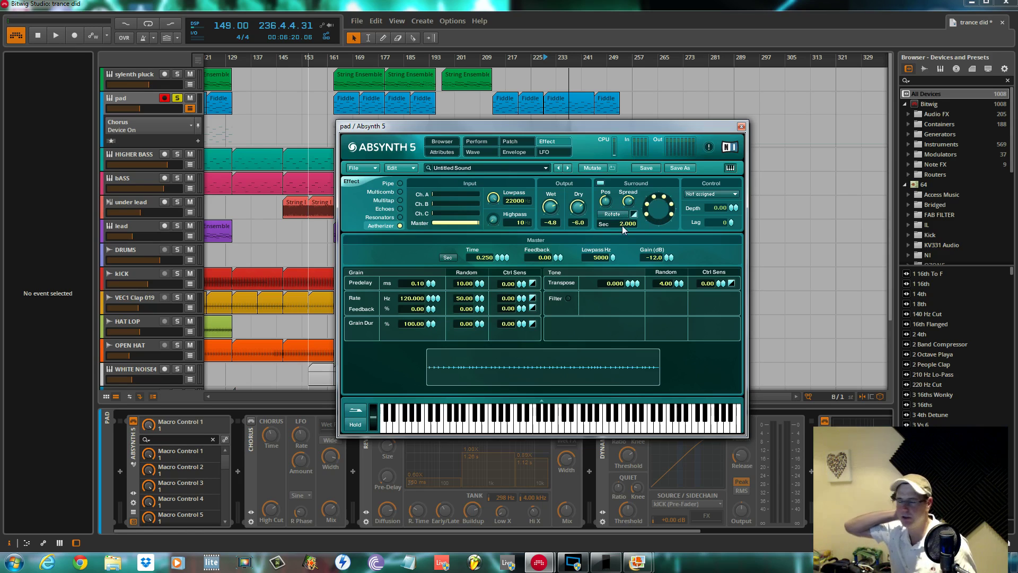
key(space)
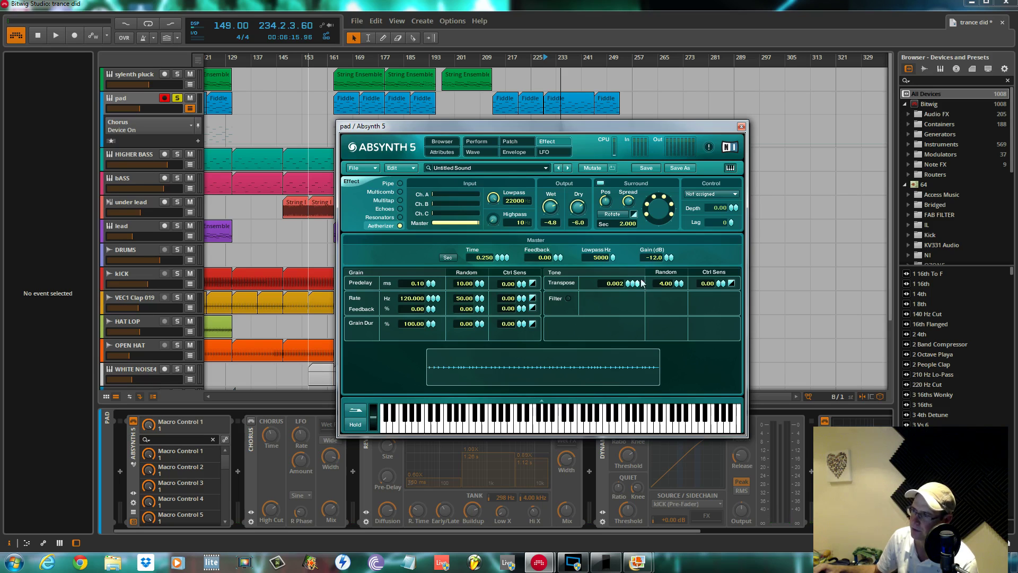
key(space)
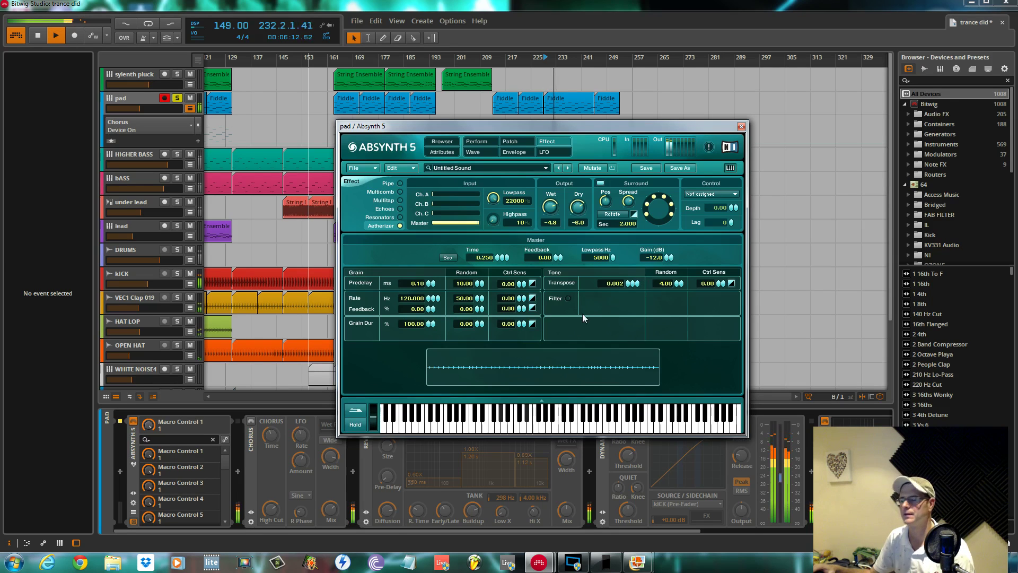
key(space)
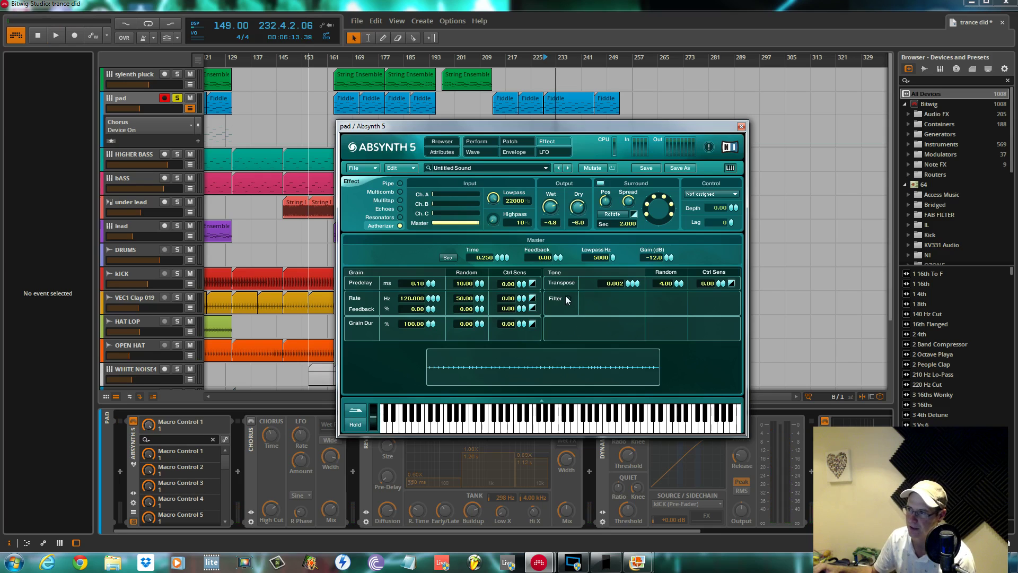
Enable the Aetherizer tone filter around 1575 Hz and create a new envelope on its Filter Hz
click(567, 299)
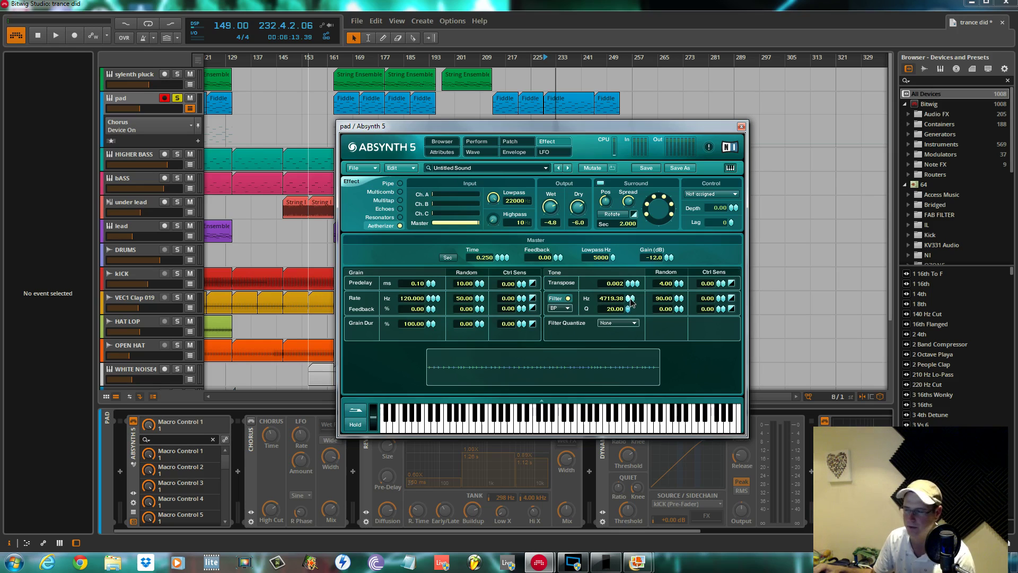
drag(629, 304, 628, 309)
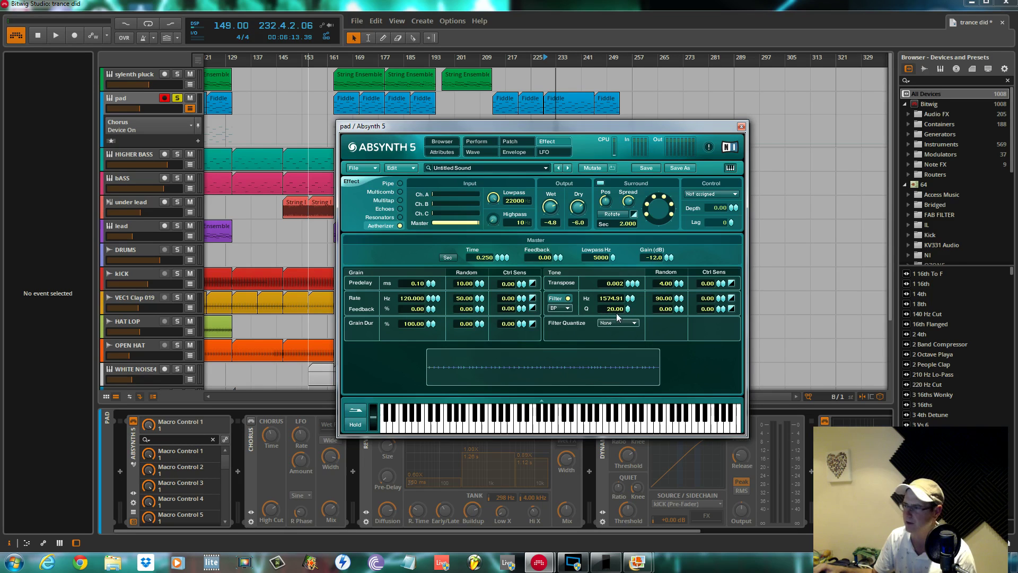
key(space)
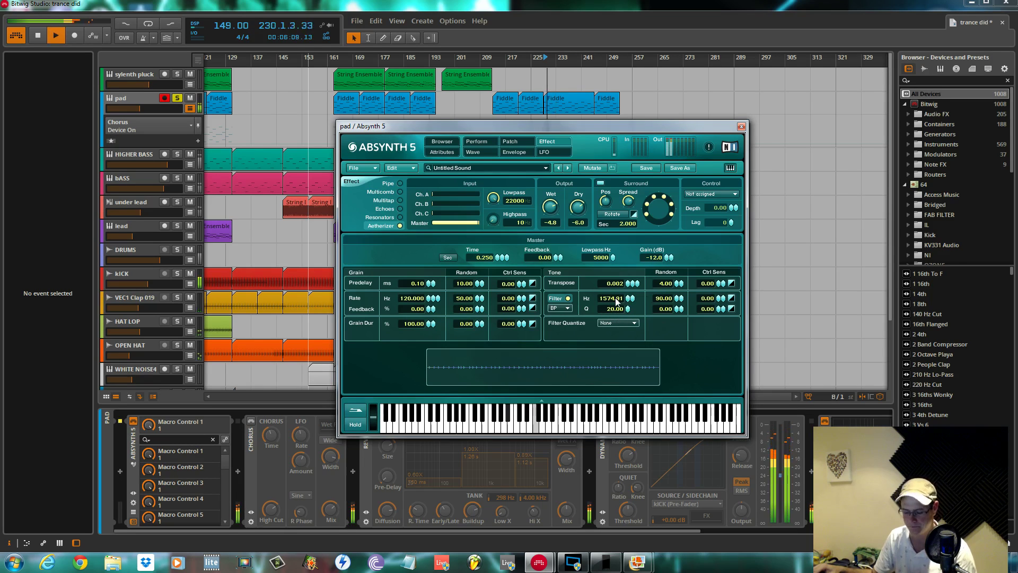
key(space)
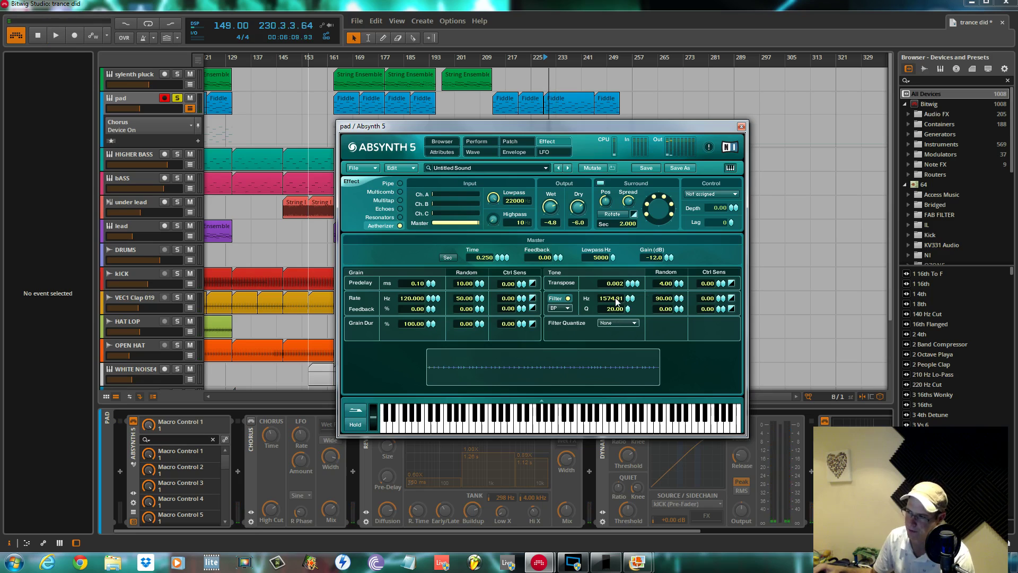
right_click(617, 301)
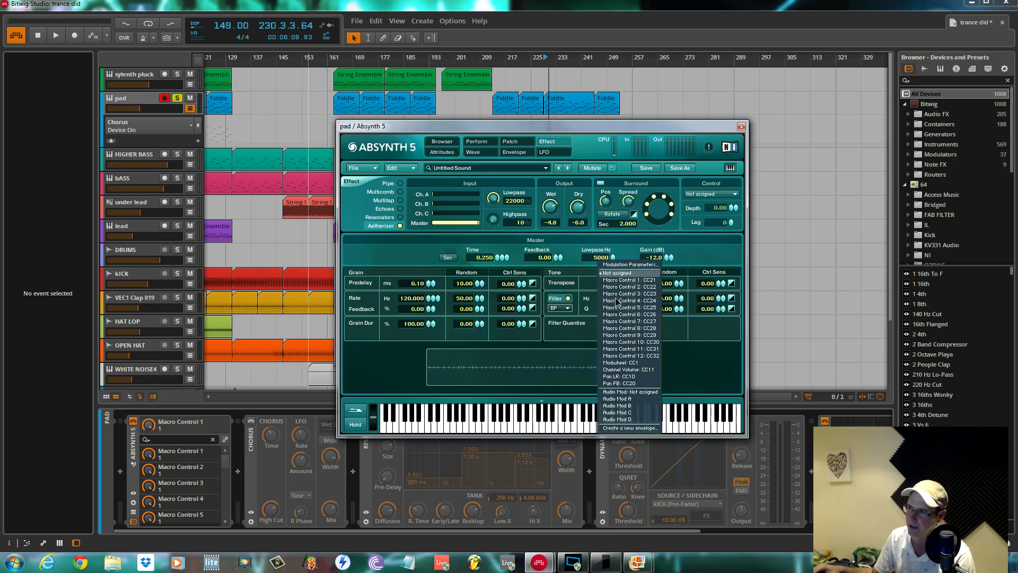
click(630, 428)
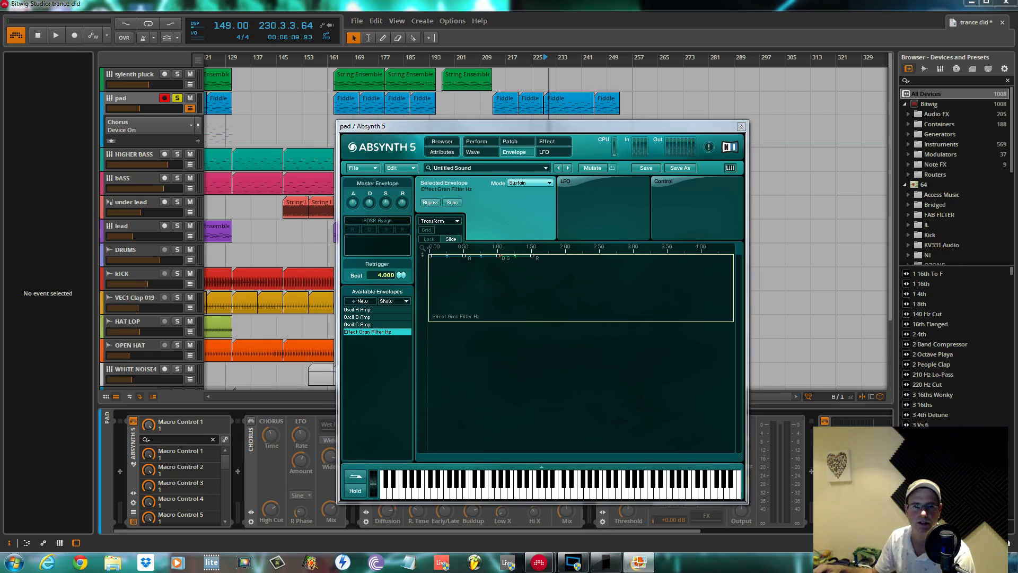
Drop the Filter Hz envelope's start to 20 Hz and move its peak and decay later
click(431, 256)
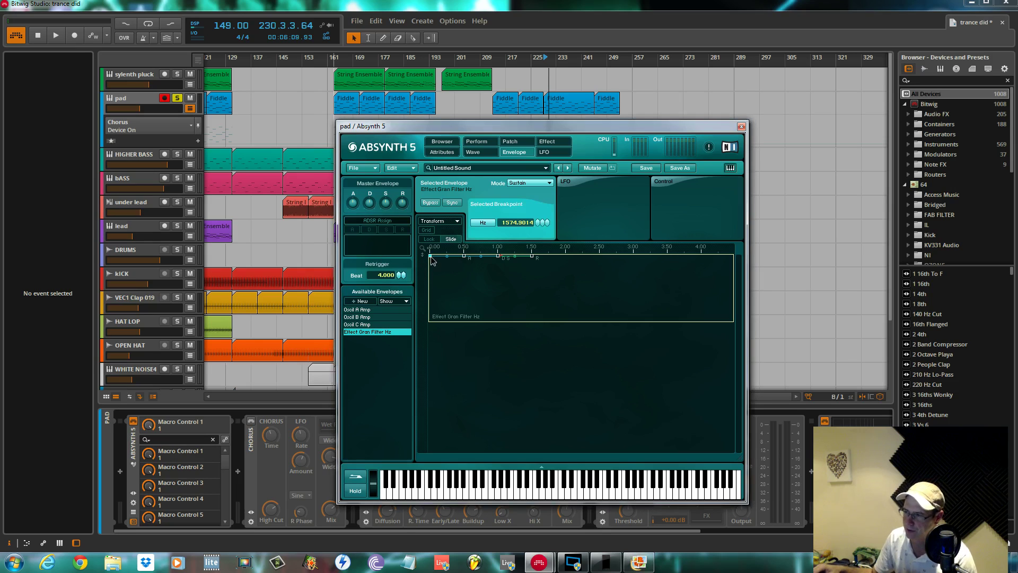
key(space)
drag(432, 259, 431, 315)
drag(464, 257, 582, 317)
drag(528, 264, 540, 299)
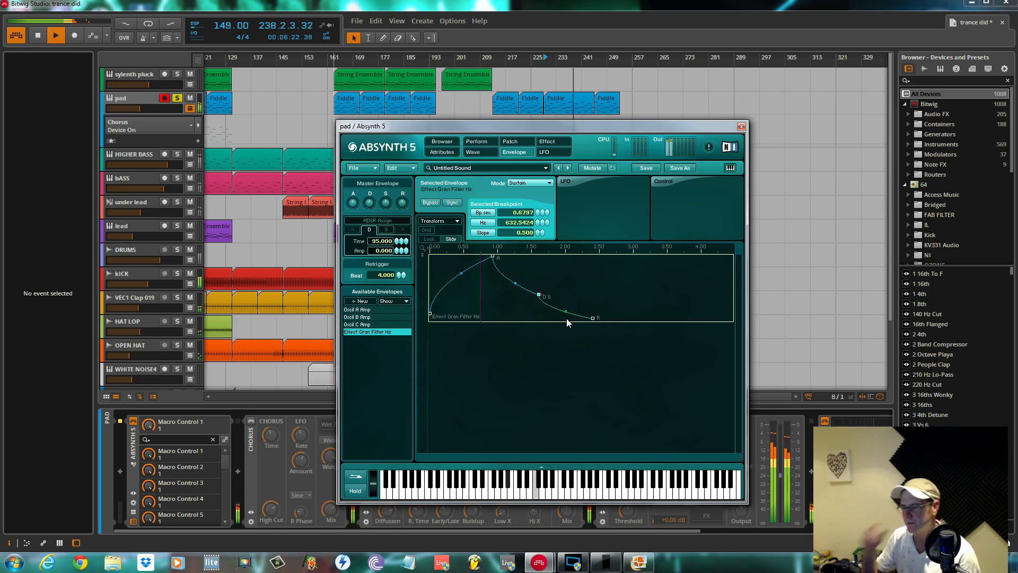
key(space)
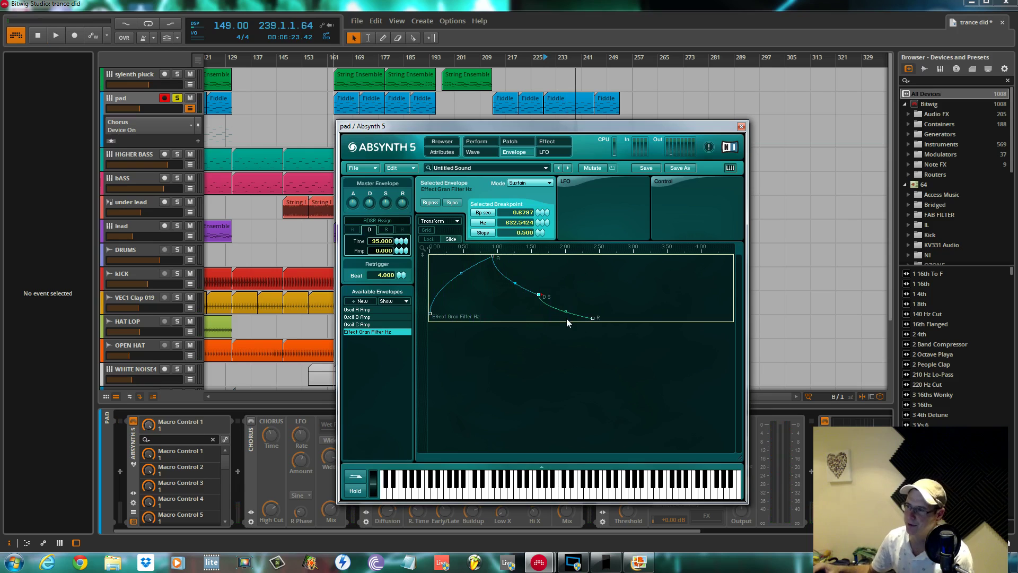
Refine the envelope peak and decay, drop its end point to 20 Hz, and return to the Patch page
click(430, 319)
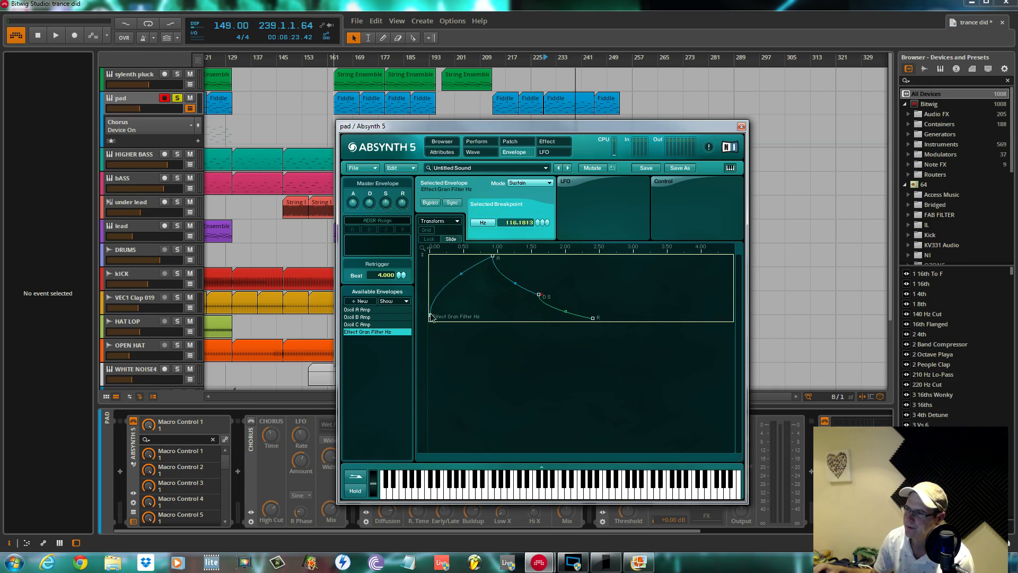
key(space)
key(space)
drag(493, 256, 504, 265)
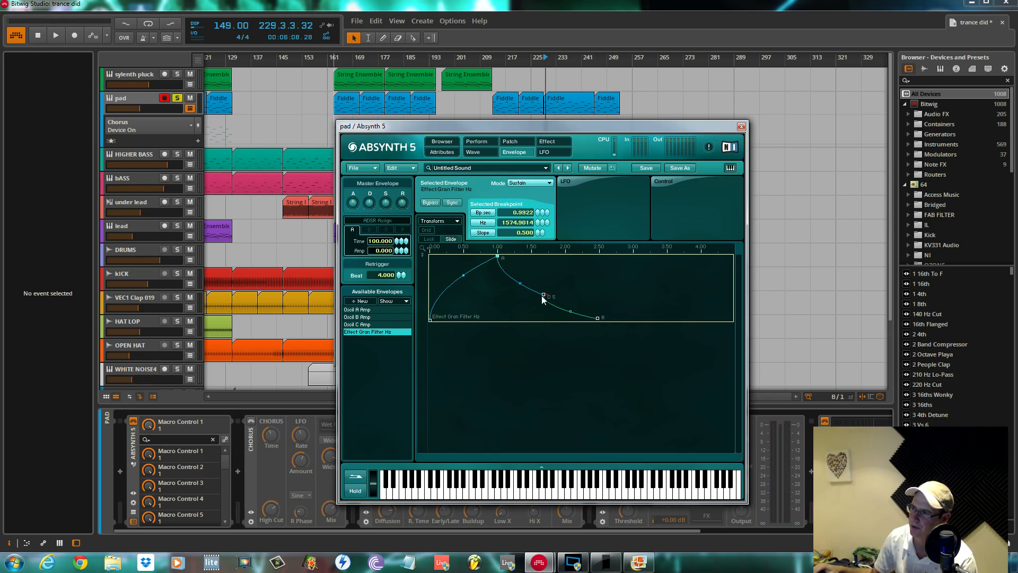
drag(544, 295, 545, 293)
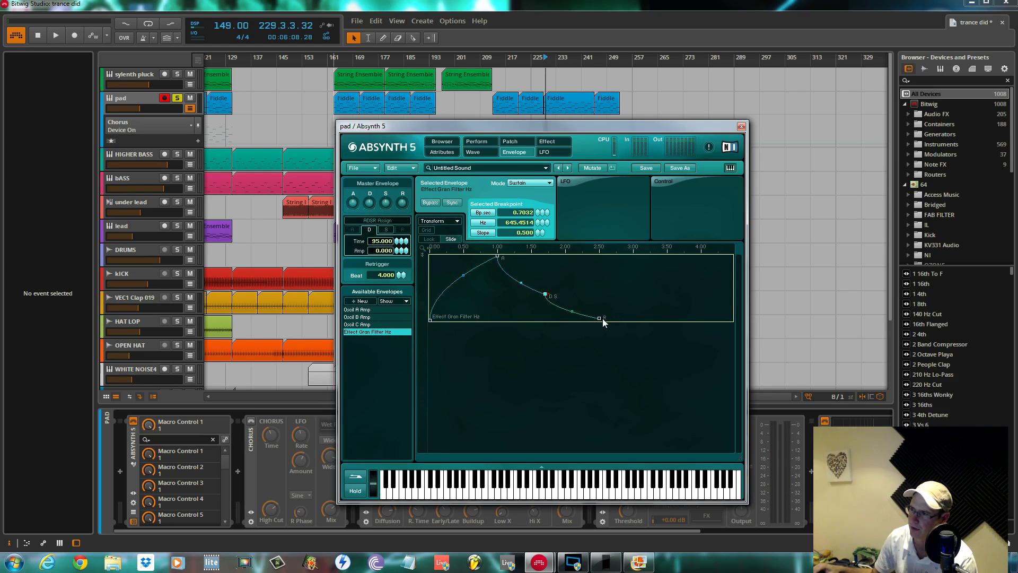
drag(602, 318, 602, 324)
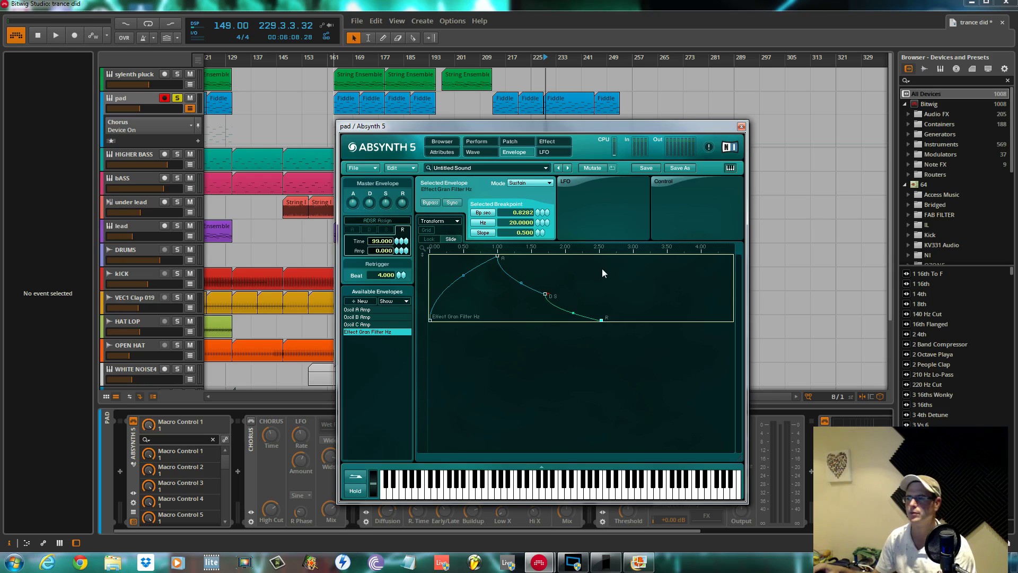
key(space)
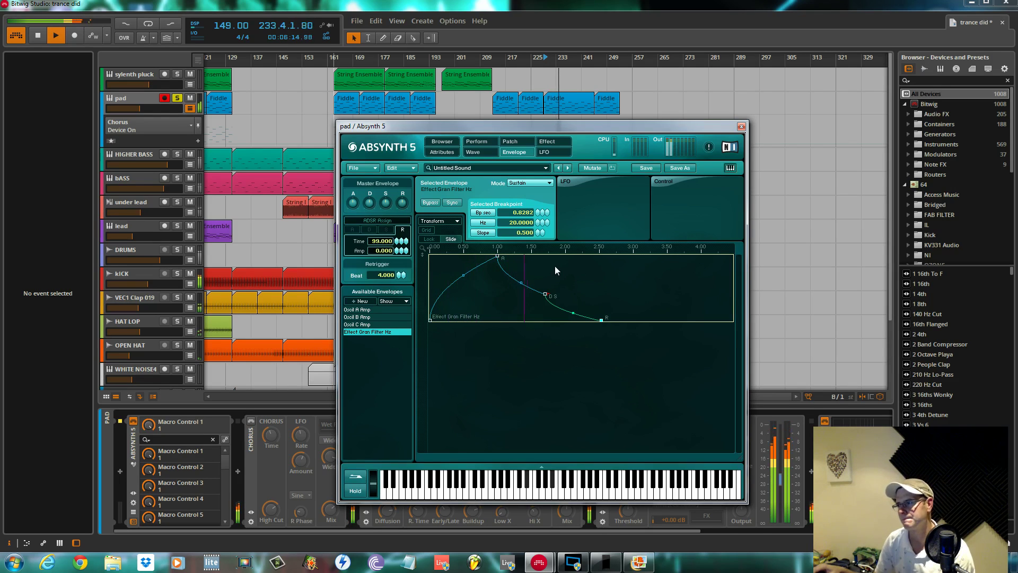
click(524, 143)
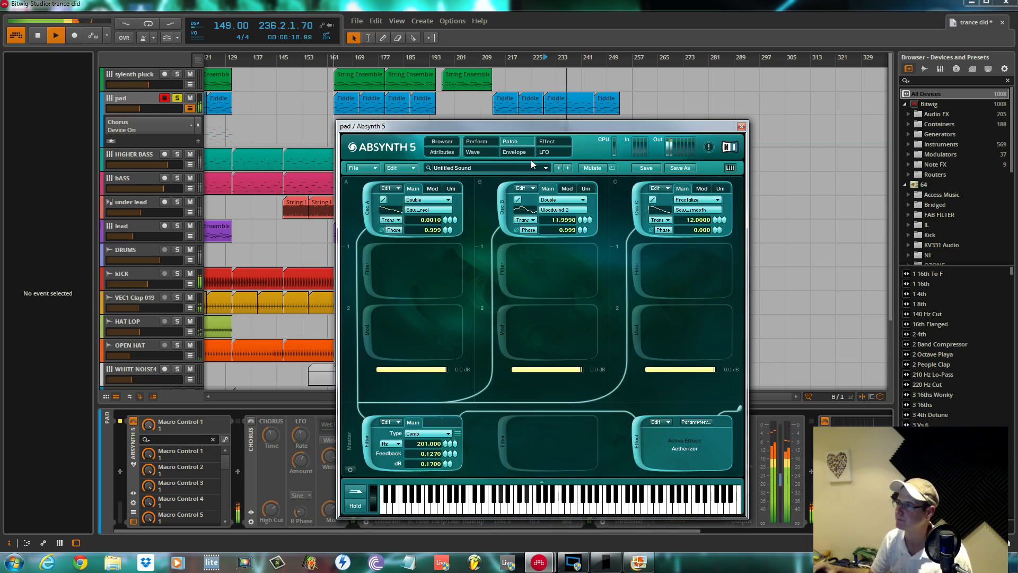
Stop playback and move the Absynth 5 window aside to reveal the arrangement
key(space)
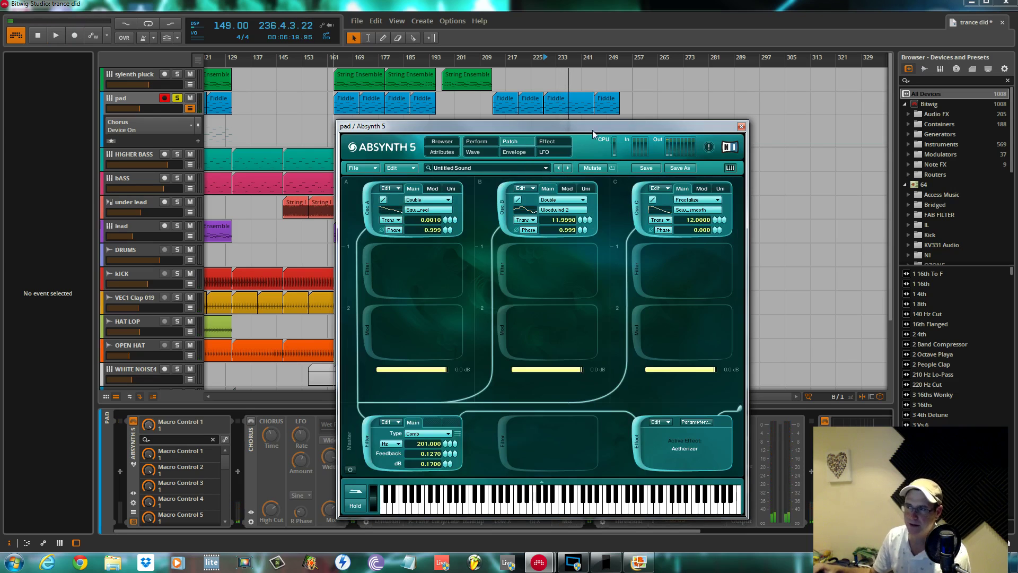
drag(594, 126, 448, 366)
Close Absynth 5 and automate the Chorus Device On to 0% at bar 225
click(597, 362)
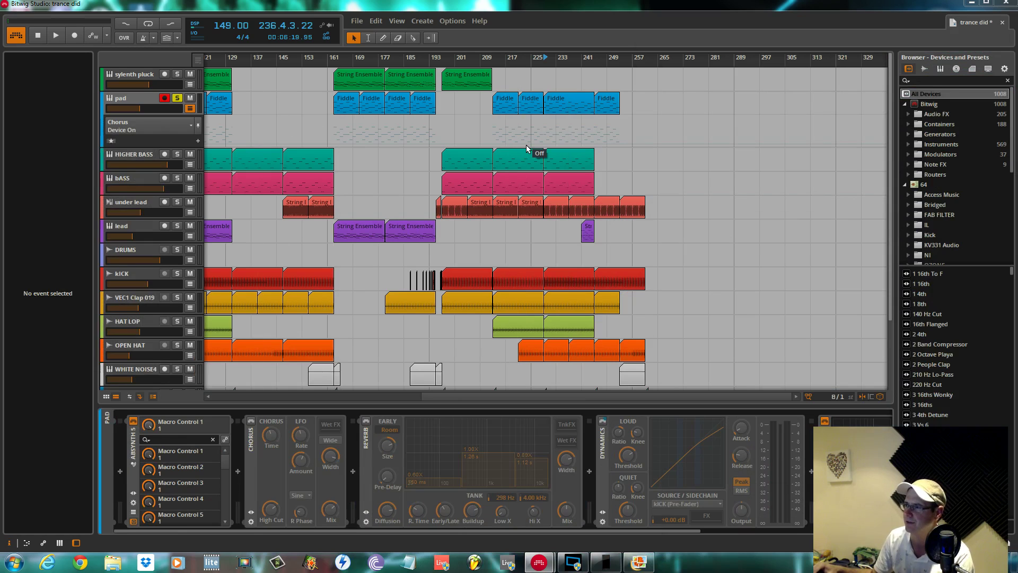
drag(528, 145, 528, 116)
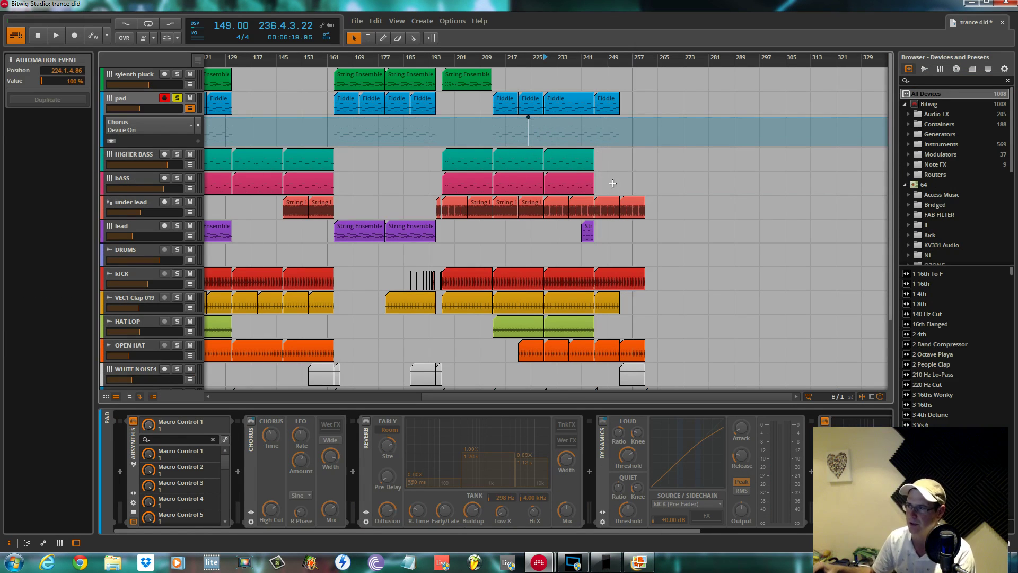
key(space)
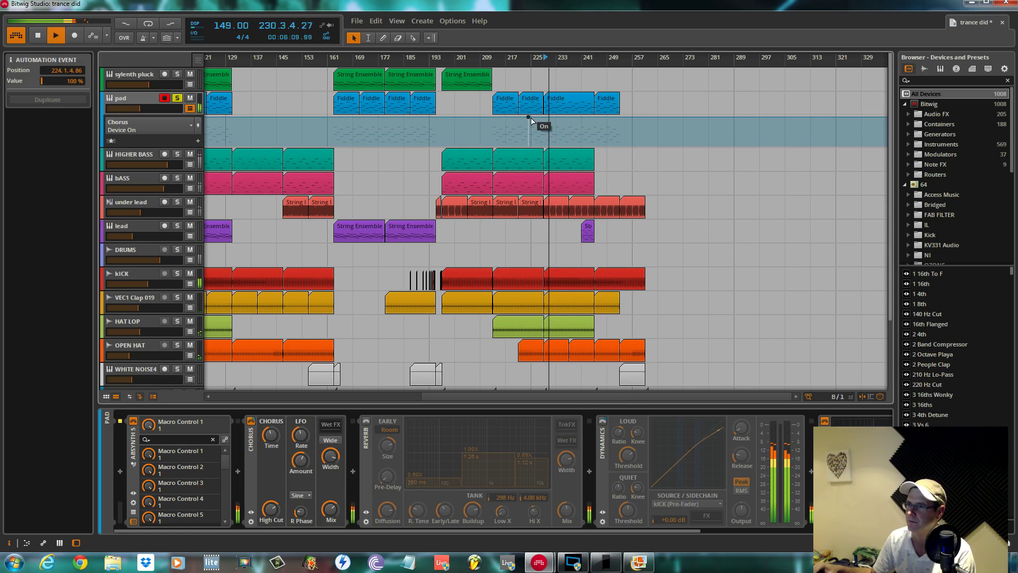
drag(529, 121, 531, 143)
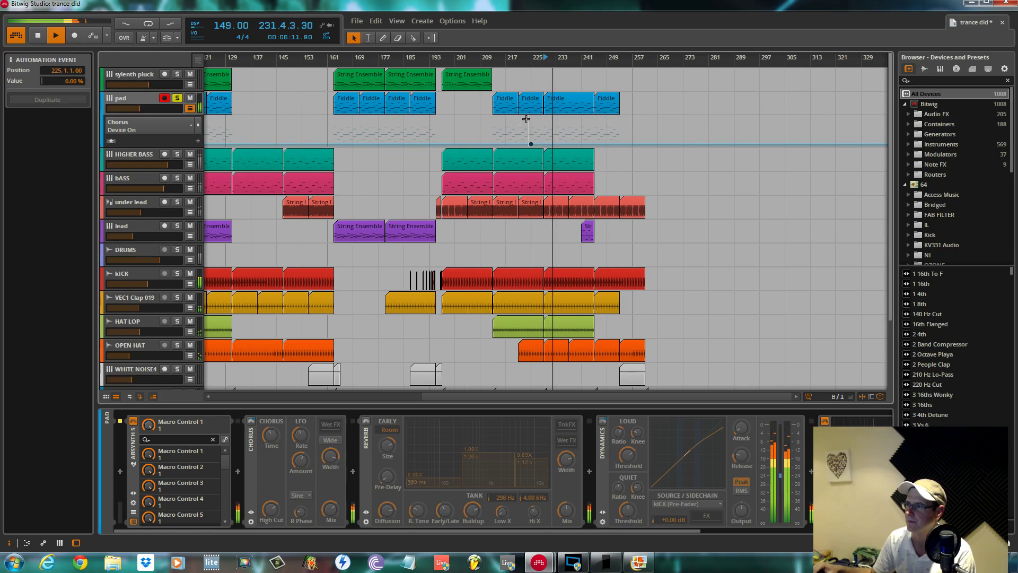
Switch the automation lane to Dynamics Device On and turn it on at bar 225
click(186, 132)
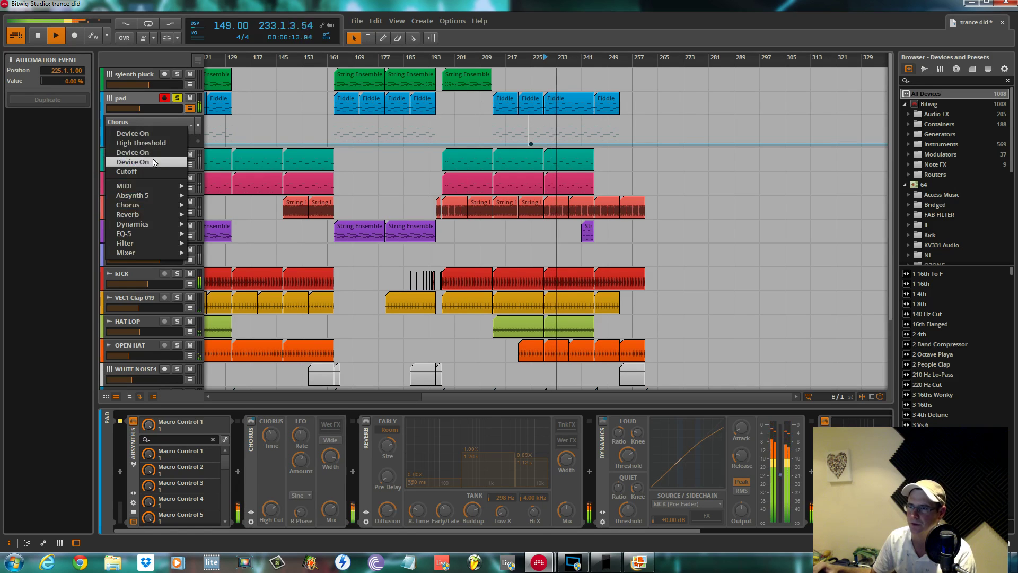
click(158, 154)
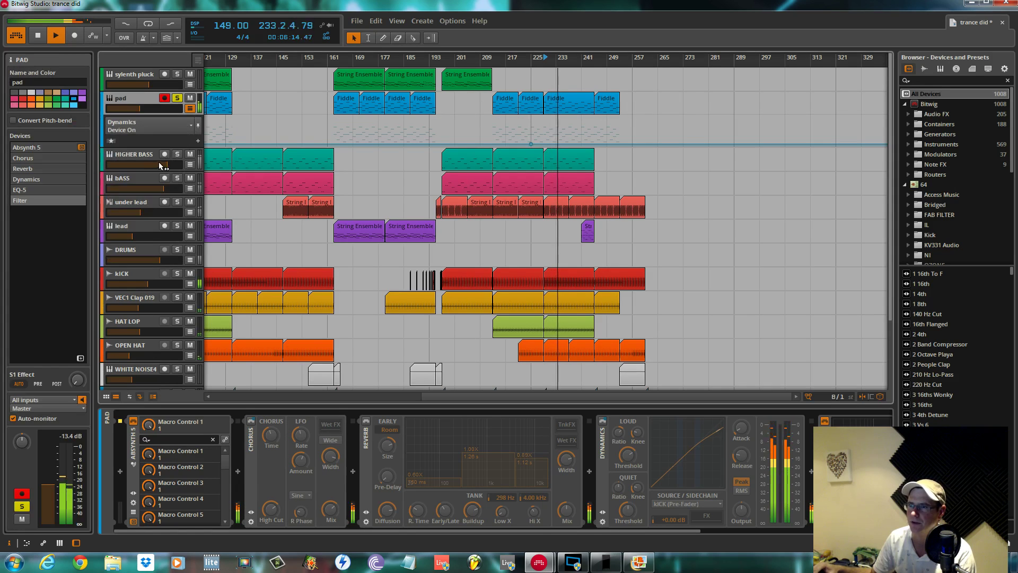
click(191, 125)
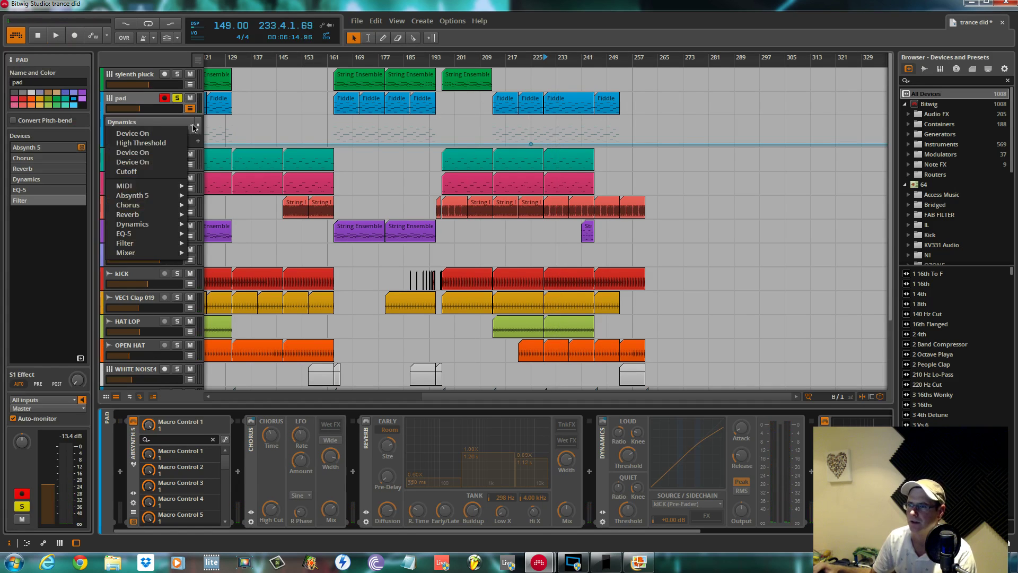
click(149, 153)
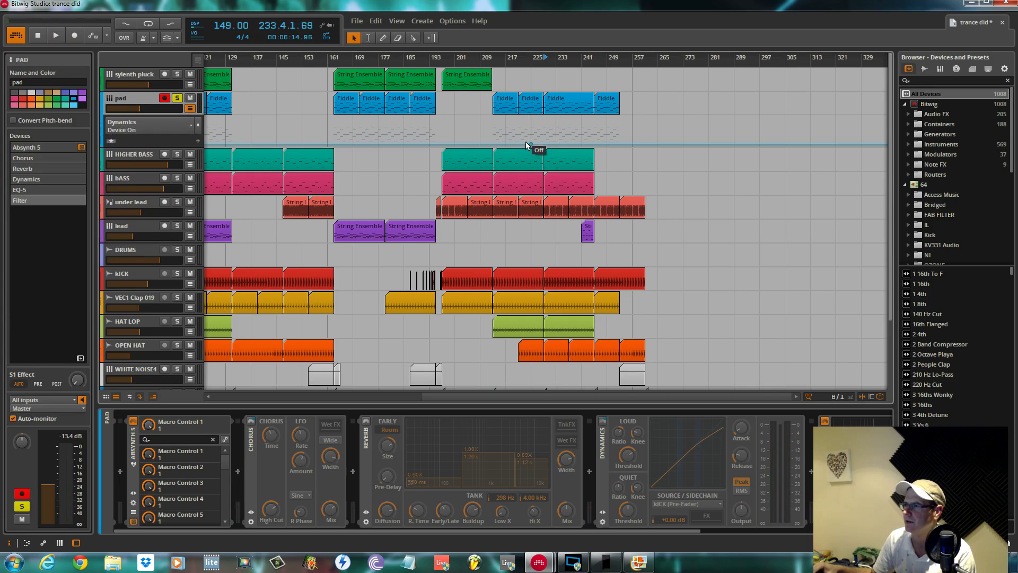
drag(529, 144, 531, 117)
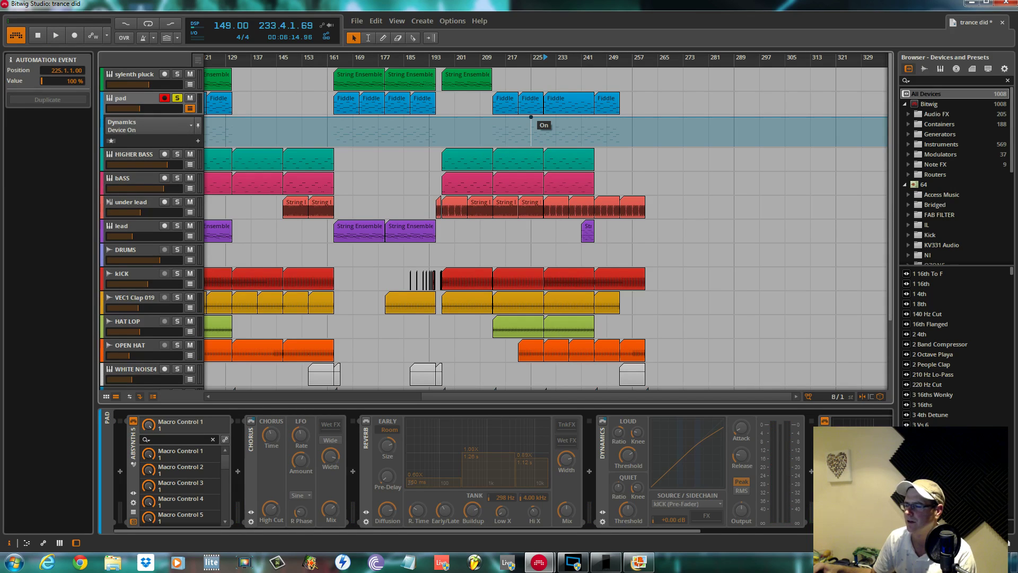
key(space)
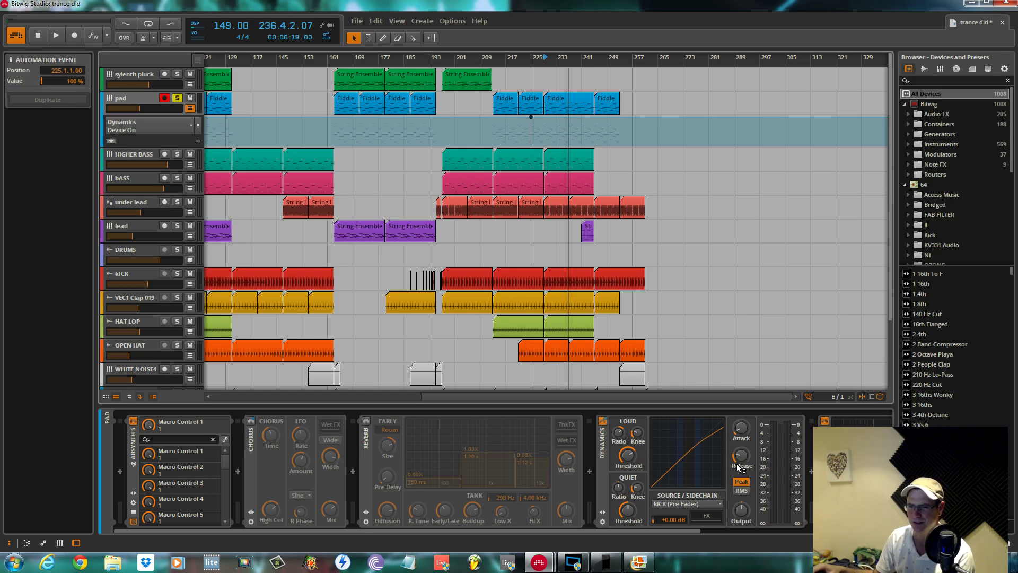
click(716, 505)
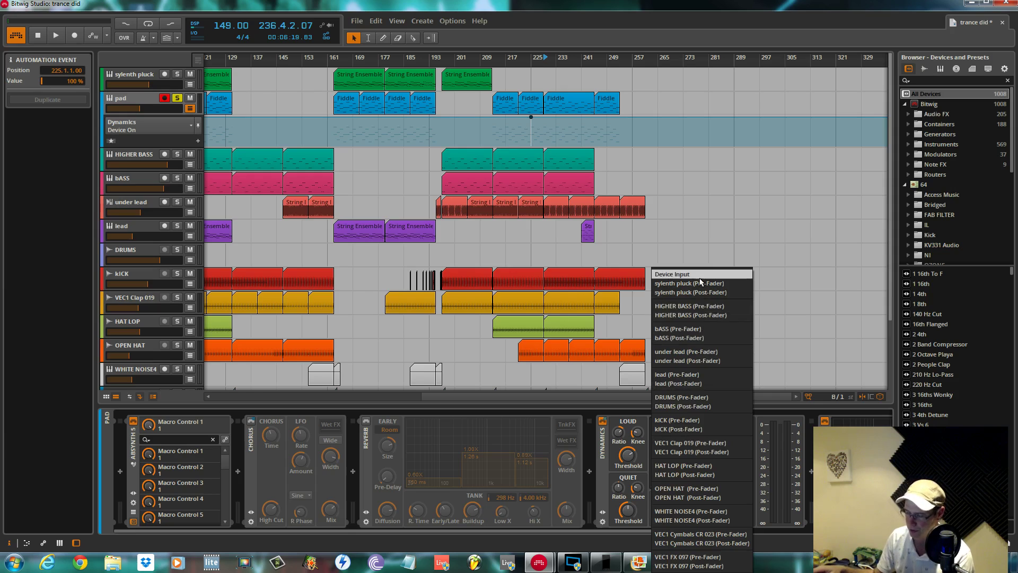
click(606, 449)
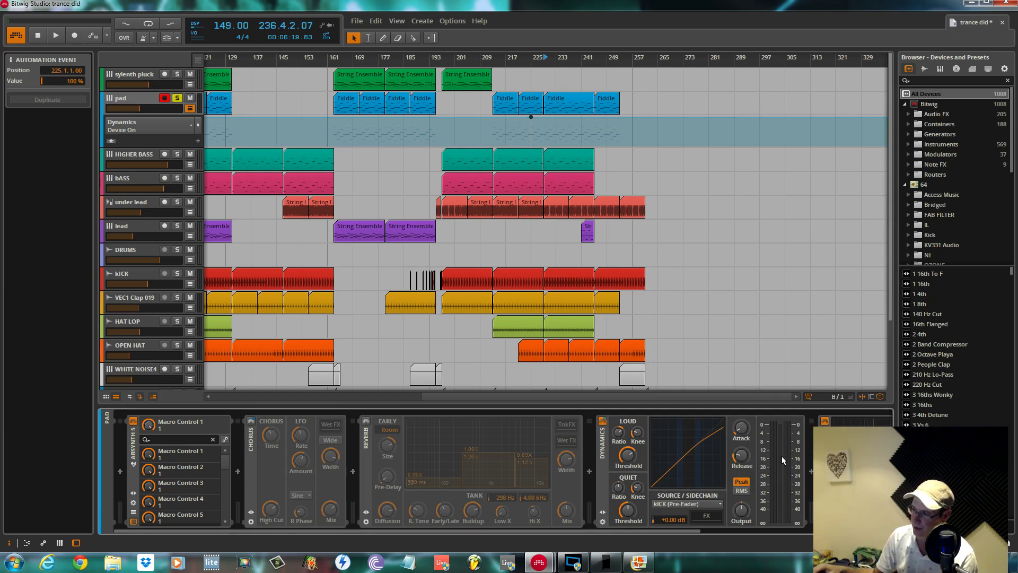
key(space)
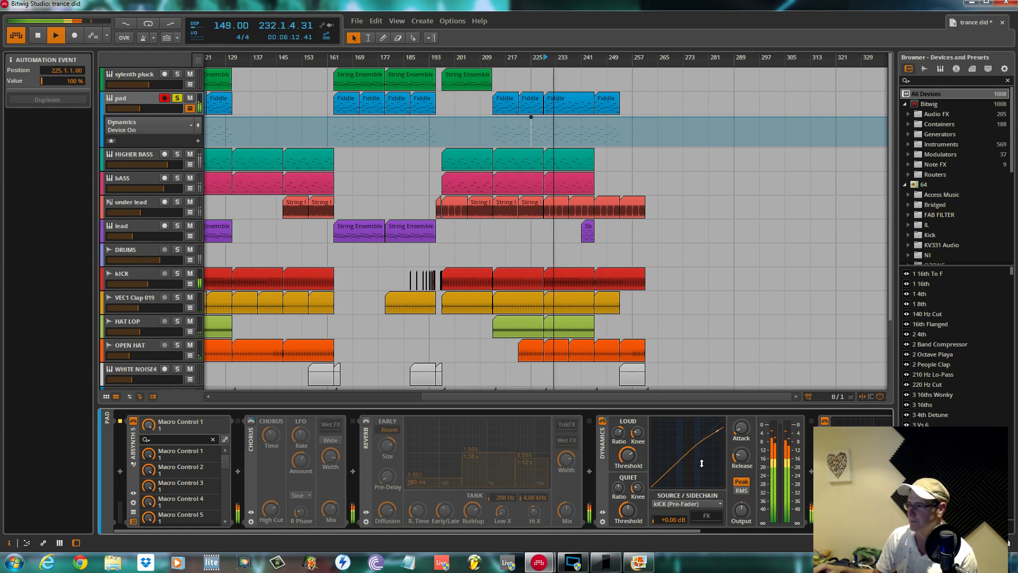
Add a Chorus Device On automation point switching the Chorus on at bar 225
key(space)
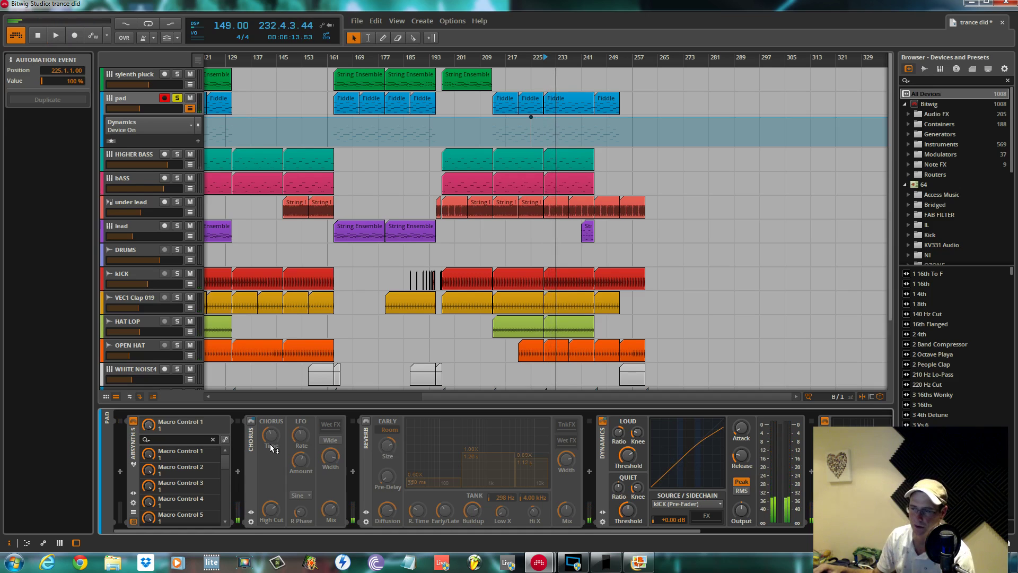
click(252, 420)
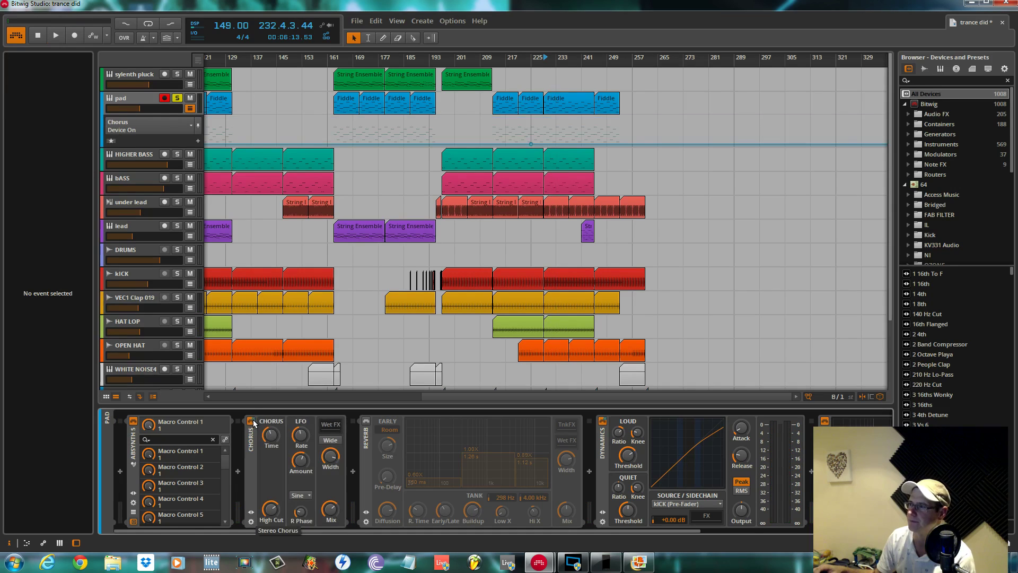
click(531, 143)
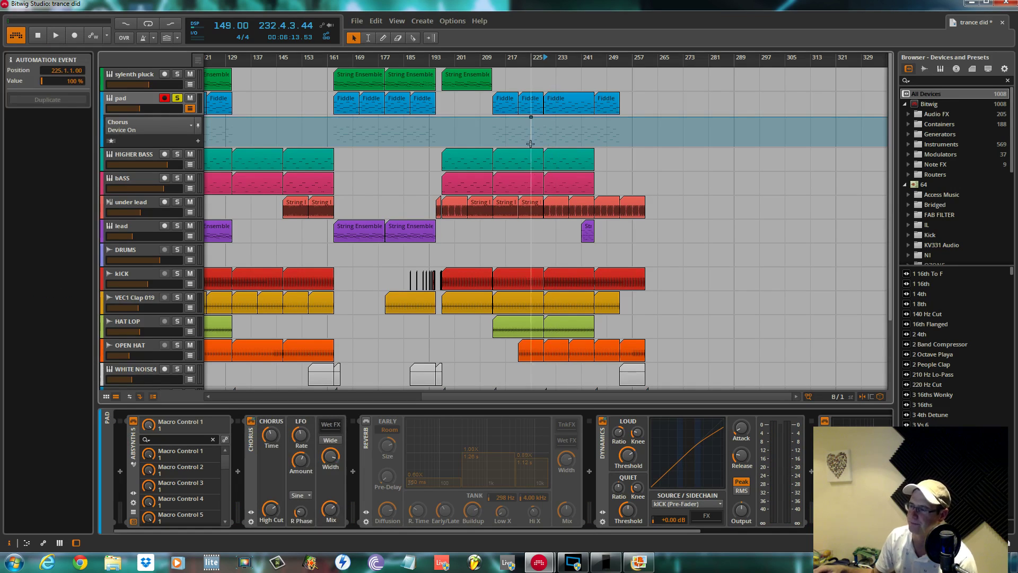
key(space)
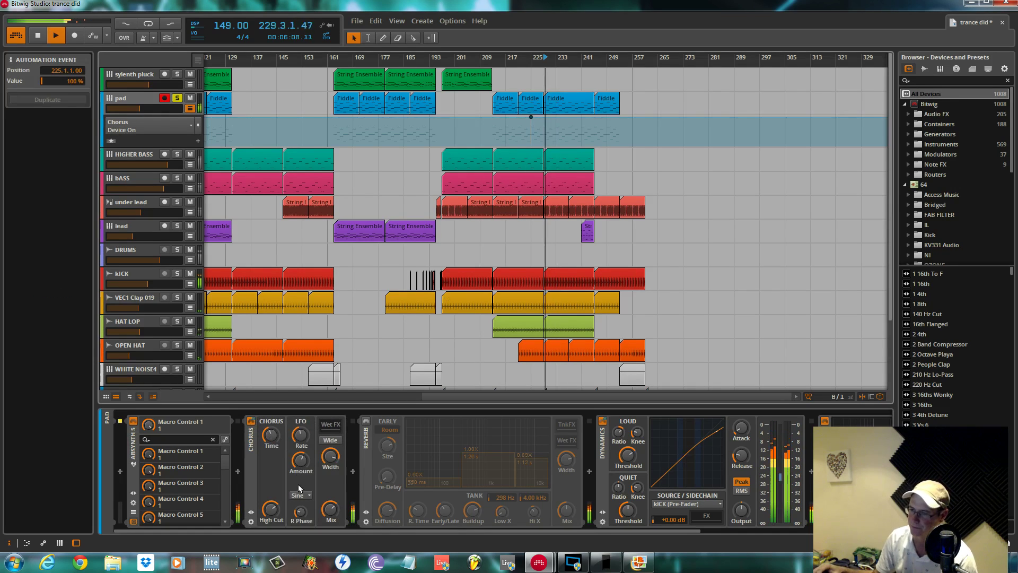
Set Chorus Mix 8%, LFO Rate 0.31 Hz, Amount 29.3% and Time 19.1 ms
click(332, 510)
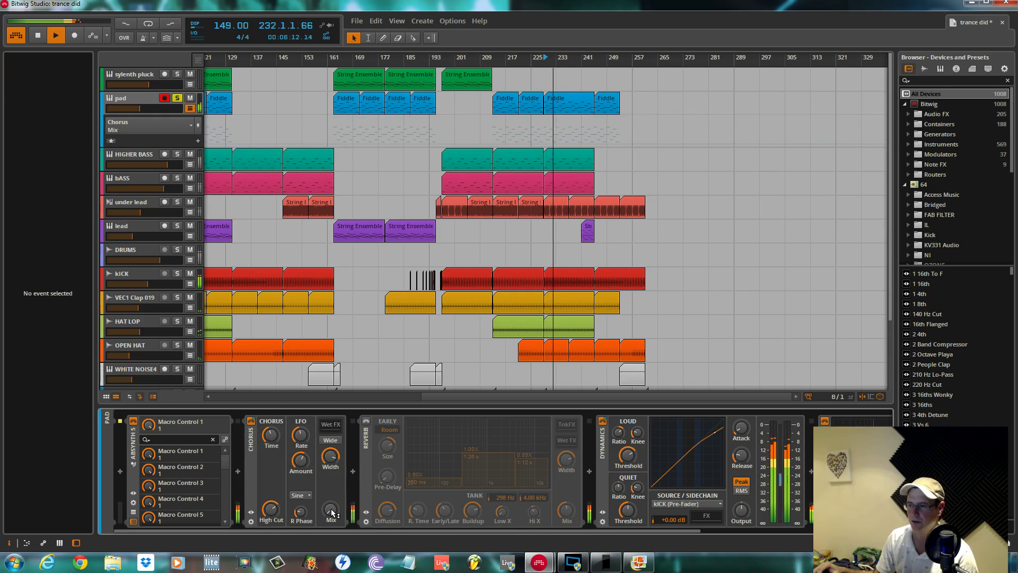
key(space)
drag(331, 511, 334, 513)
key(space)
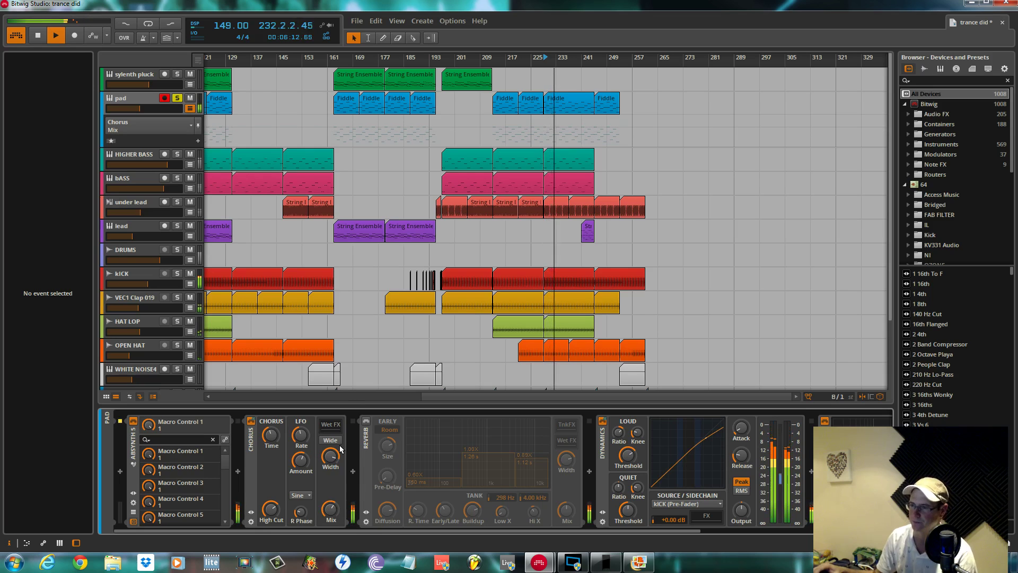
click(300, 435)
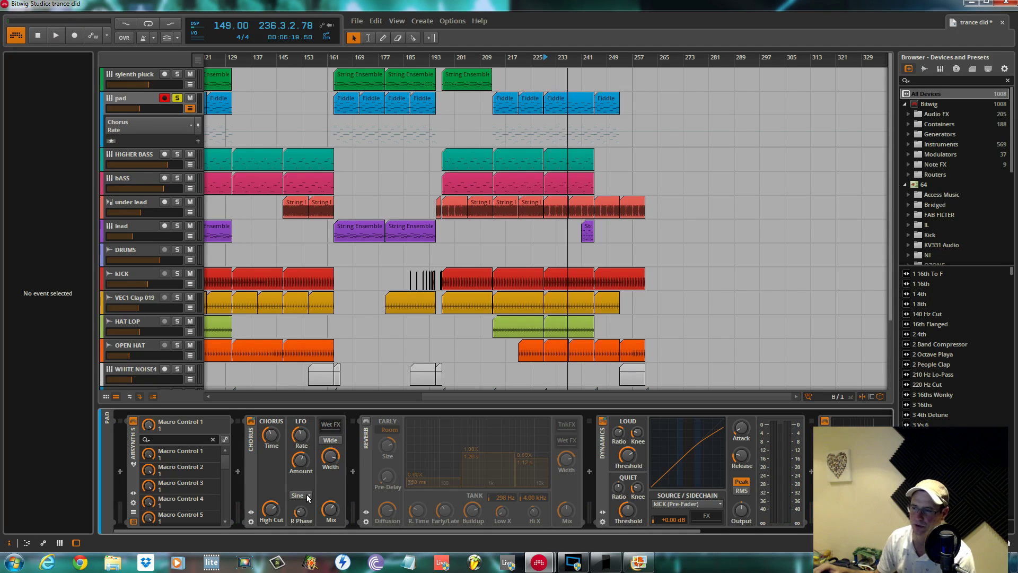
click(300, 435)
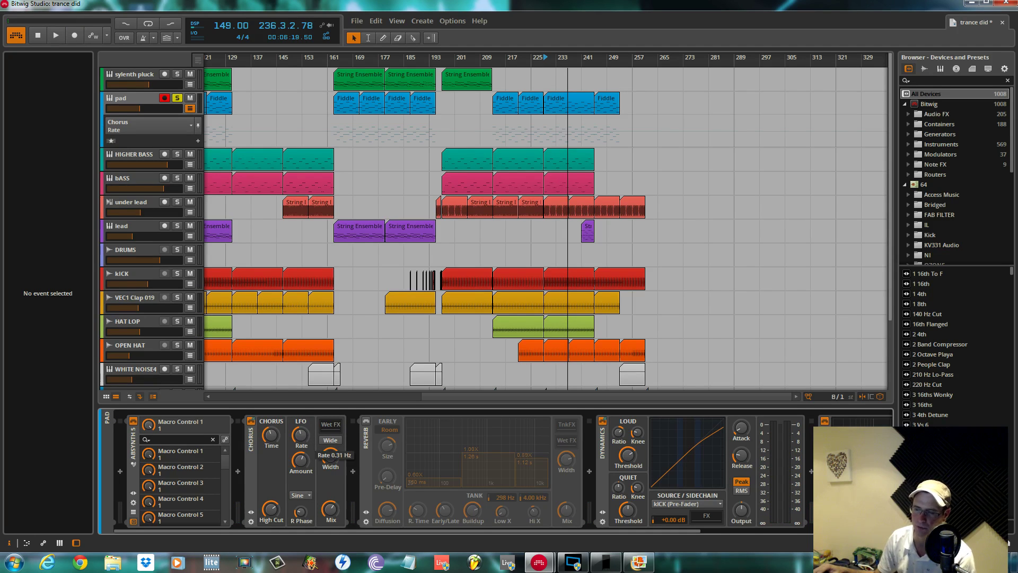
click(302, 461)
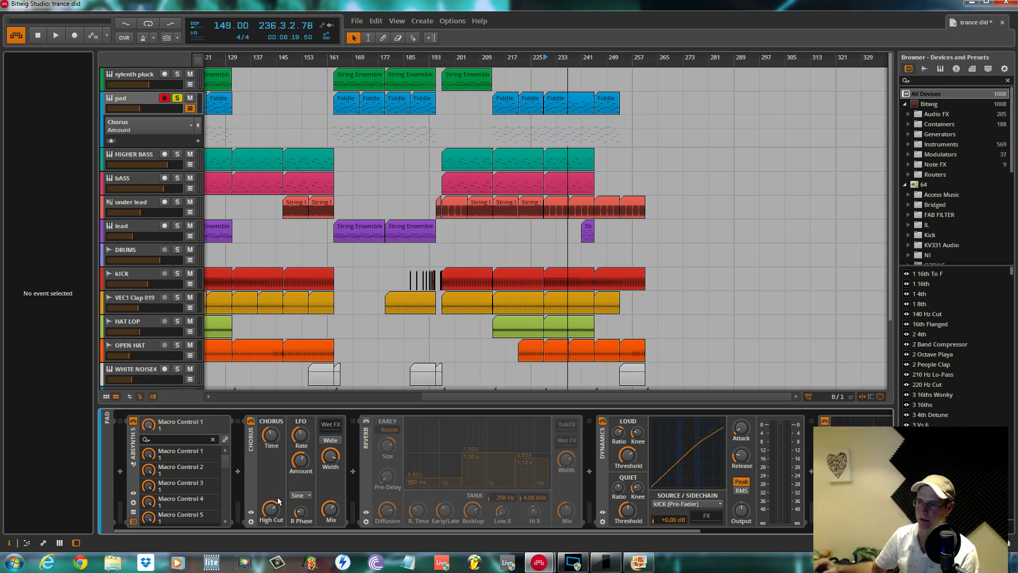
click(273, 438)
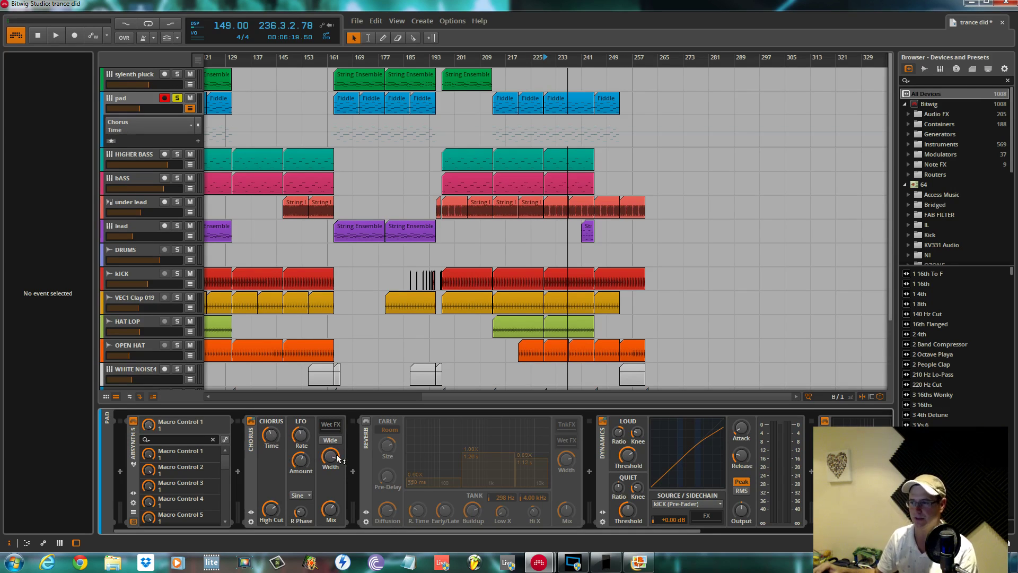
Switch on the Reverb, A/B it against bypass, and enlarge Room Size to 139%
click(366, 423)
key(space)
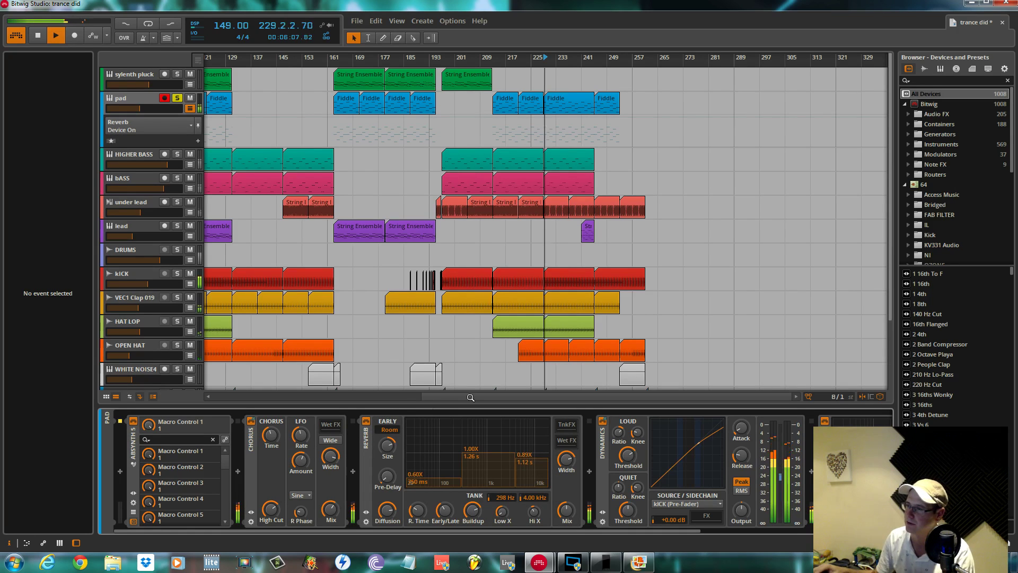
click(369, 421)
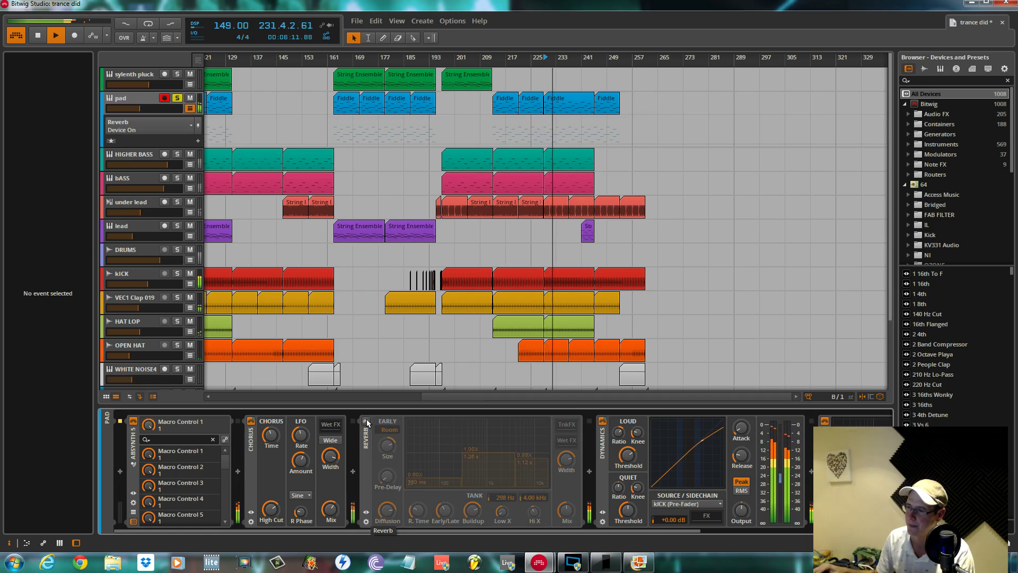
click(367, 422)
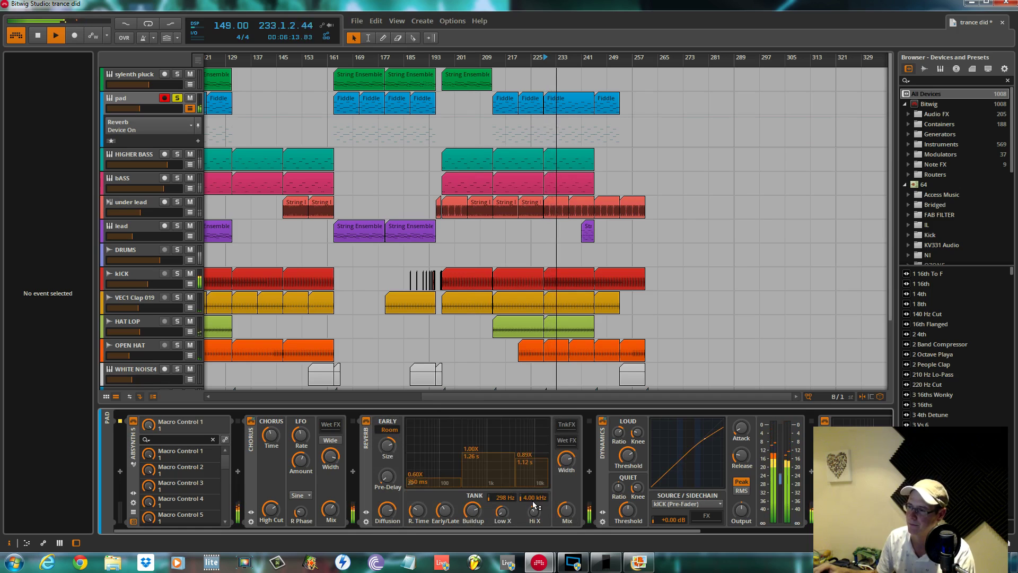
drag(388, 446, 388, 443)
key(space)
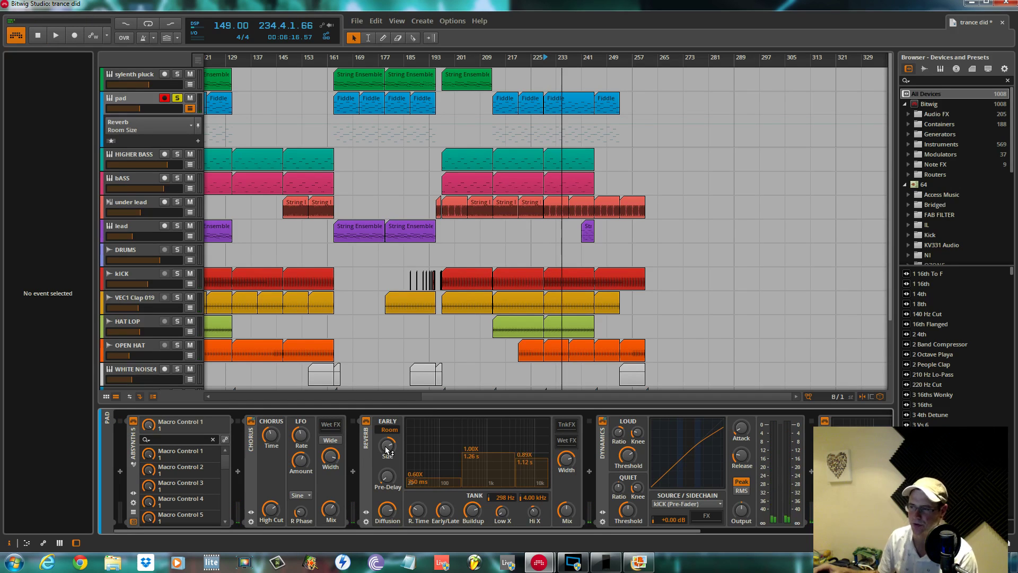
Set Reverb Pre-Delay 4.50 ms, Reverb Time 1.26 s, and Hi X down to 1.93 kHz
drag(389, 476, 389, 478)
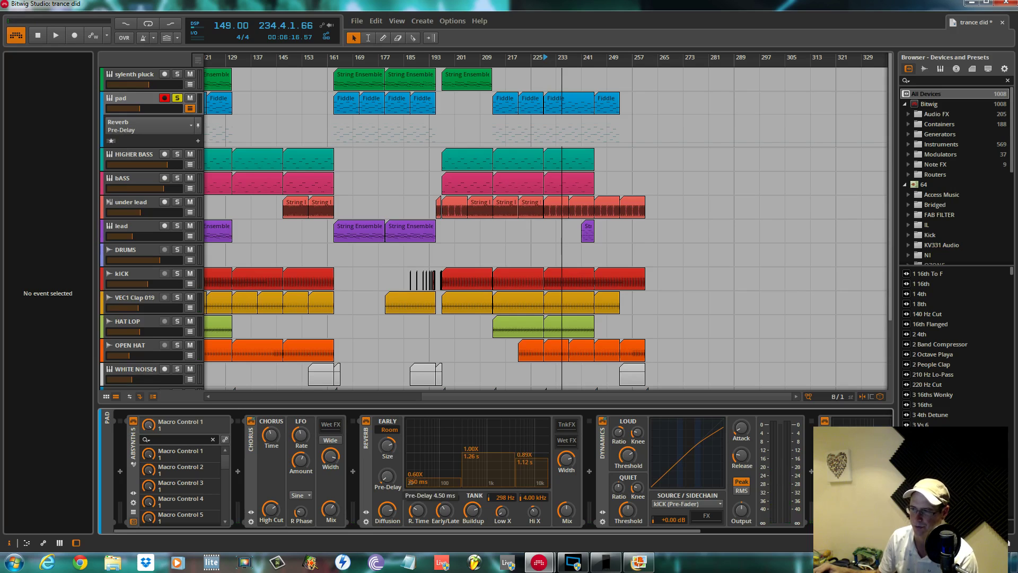
drag(409, 476, 410, 475)
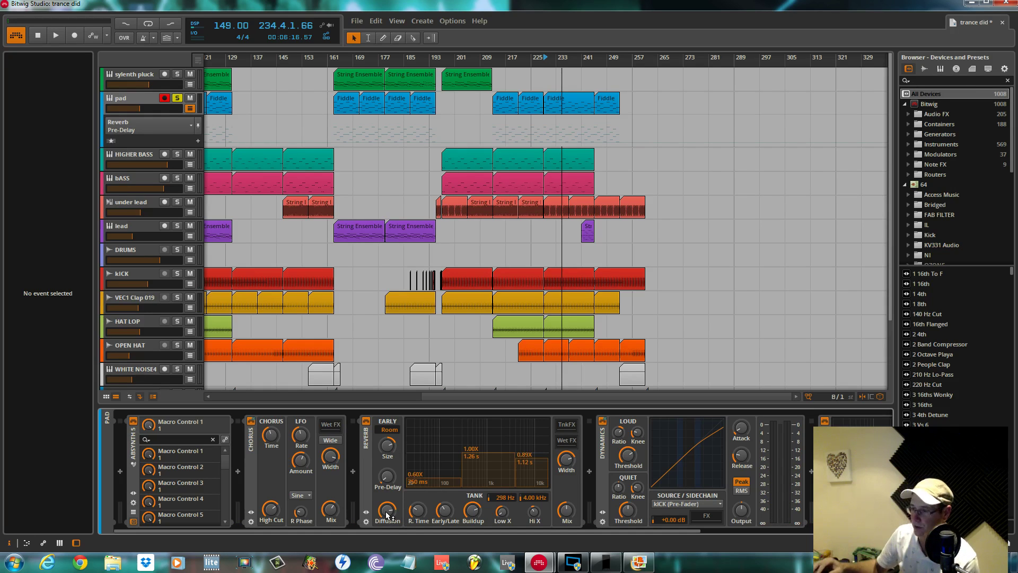
drag(418, 512, 418, 515)
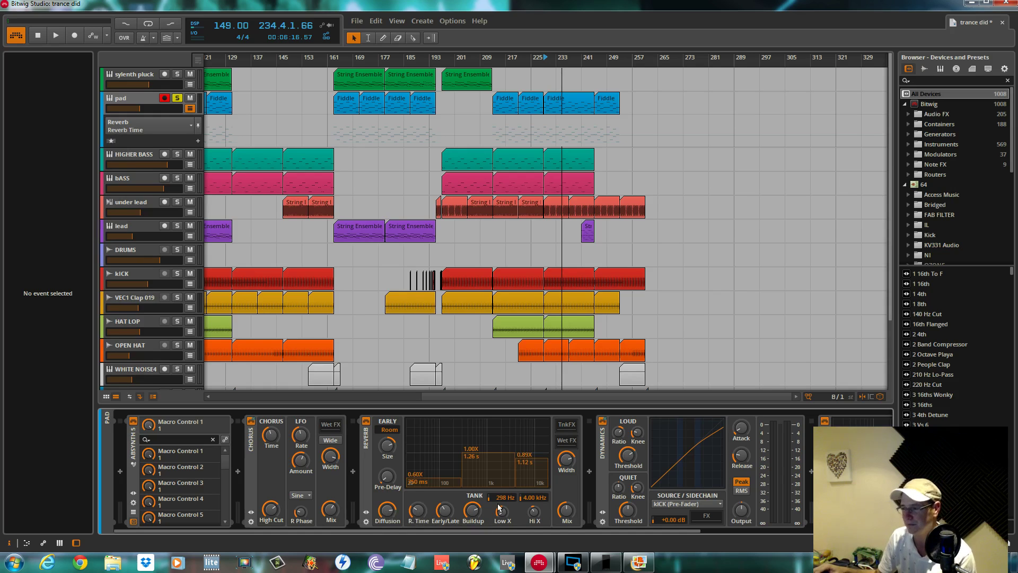
click(566, 512)
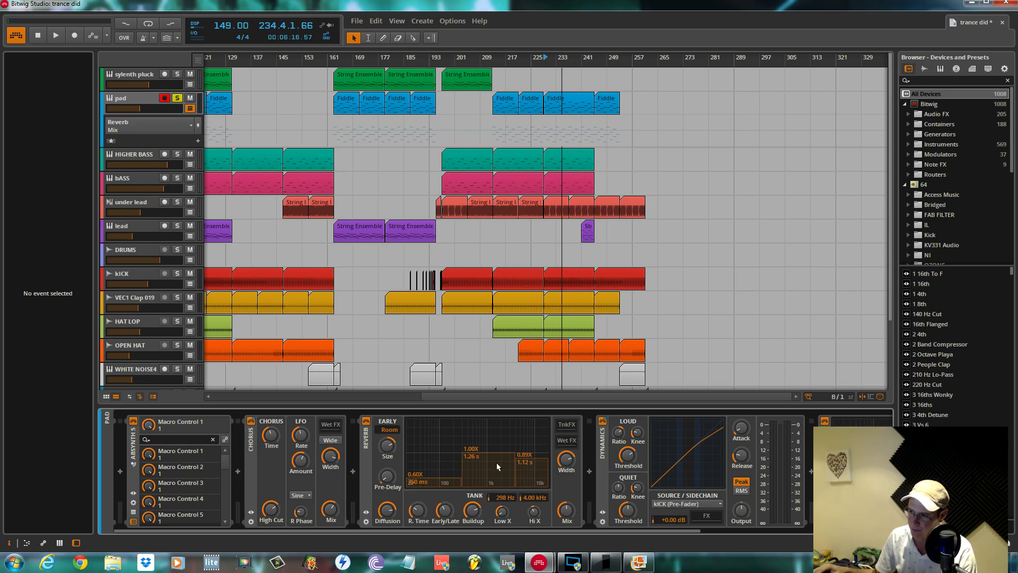
mouse_move(513, 470)
mouse_down()
mouse_move(498, 474)
mouse_move(521, 453)
mouse_move(522, 462)
mouse_move(519, 432)
mouse_move(518, 460)
mouse_up()
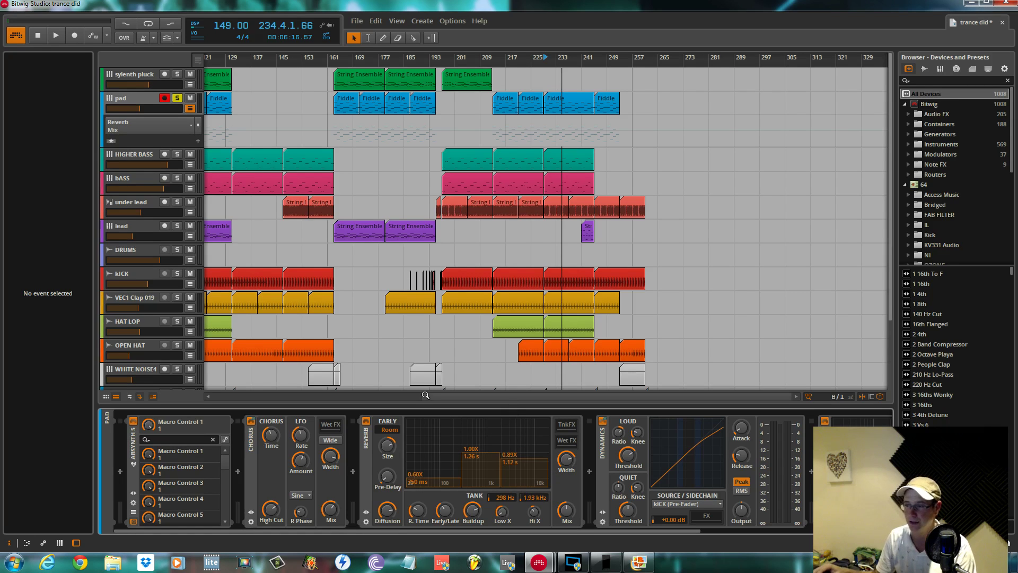
key(space)
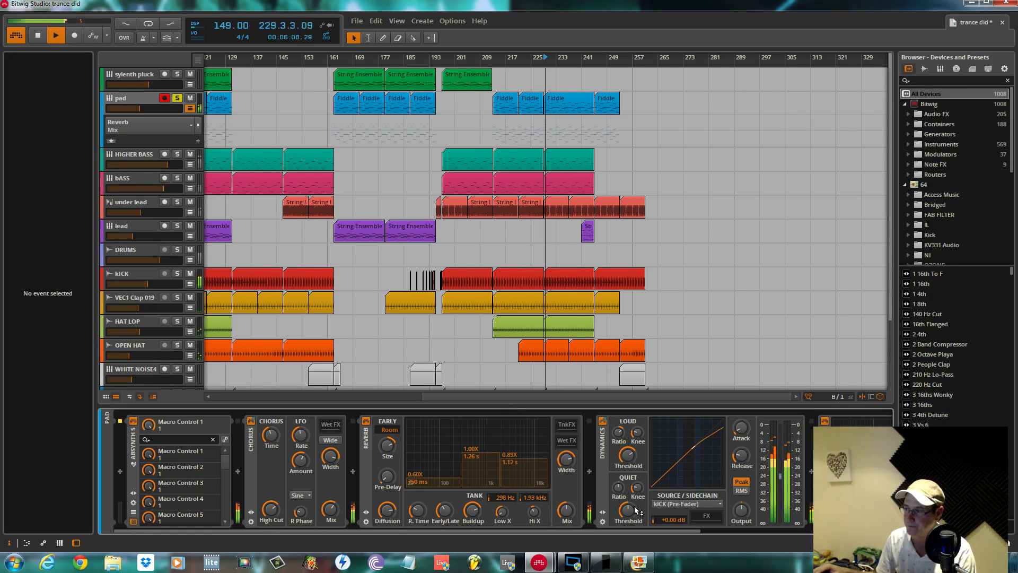
Turn on the pad EQ-5's fifth band and restart playback from the cue marker
drag(667, 530, 794, 513)
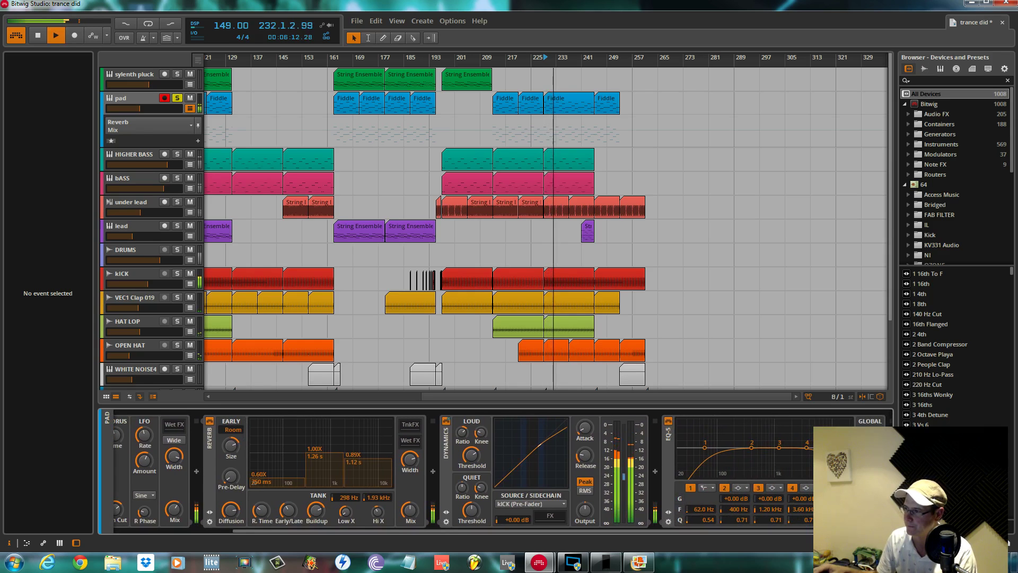
click(826, 487)
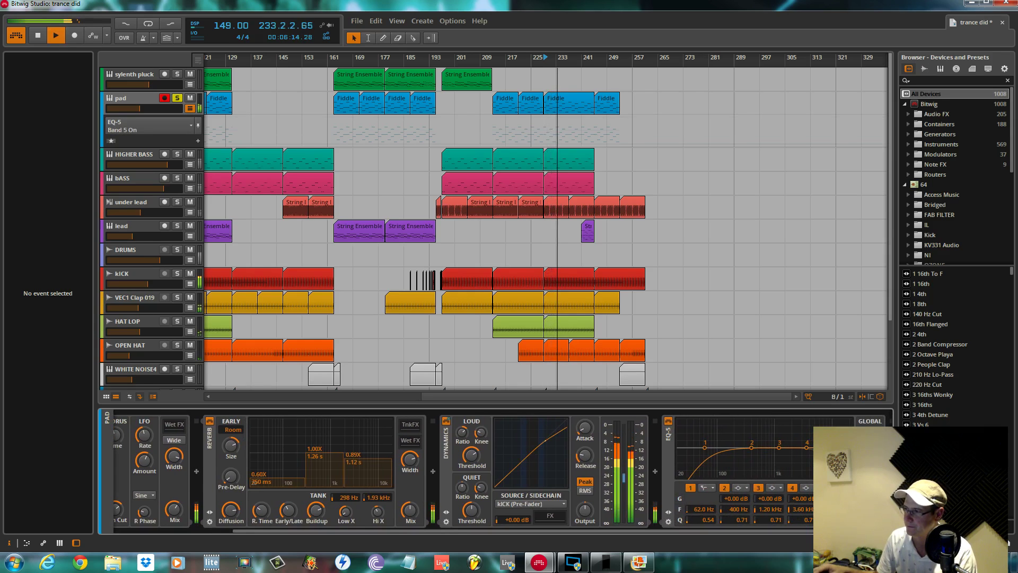
key(space)
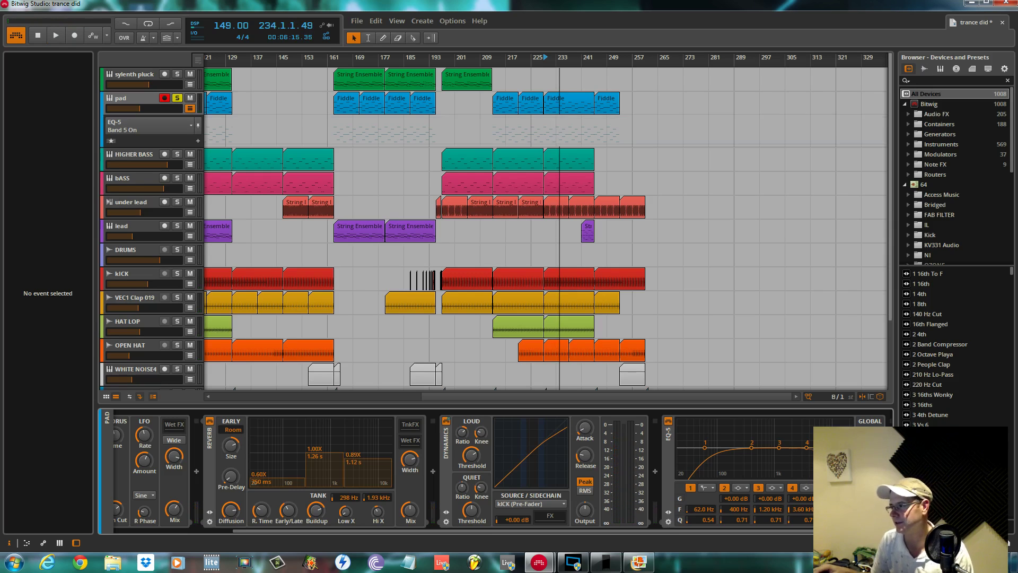
key(space)
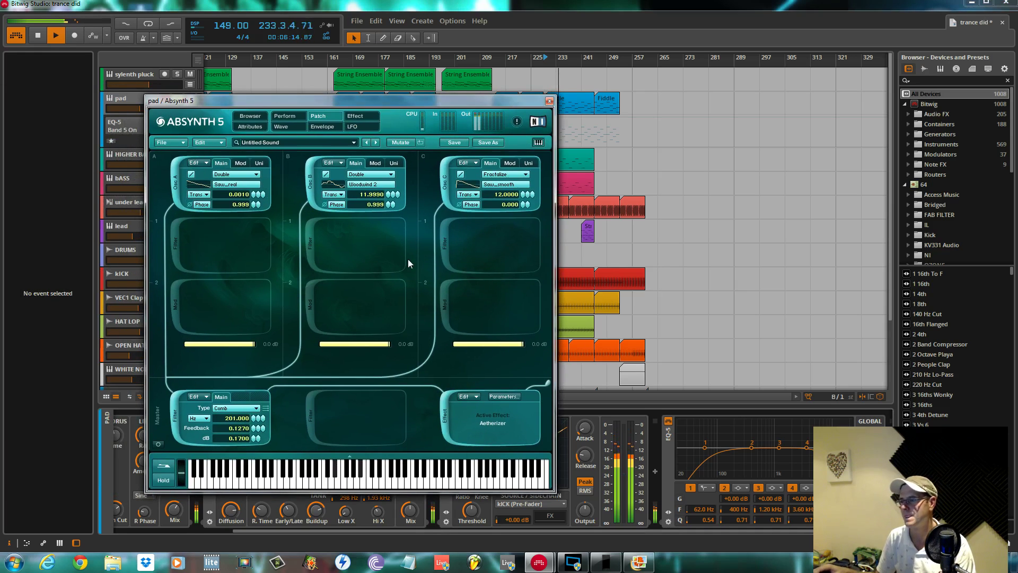
Stop playback and settle the Absynth 5 window near the middle of the screen
key(space)
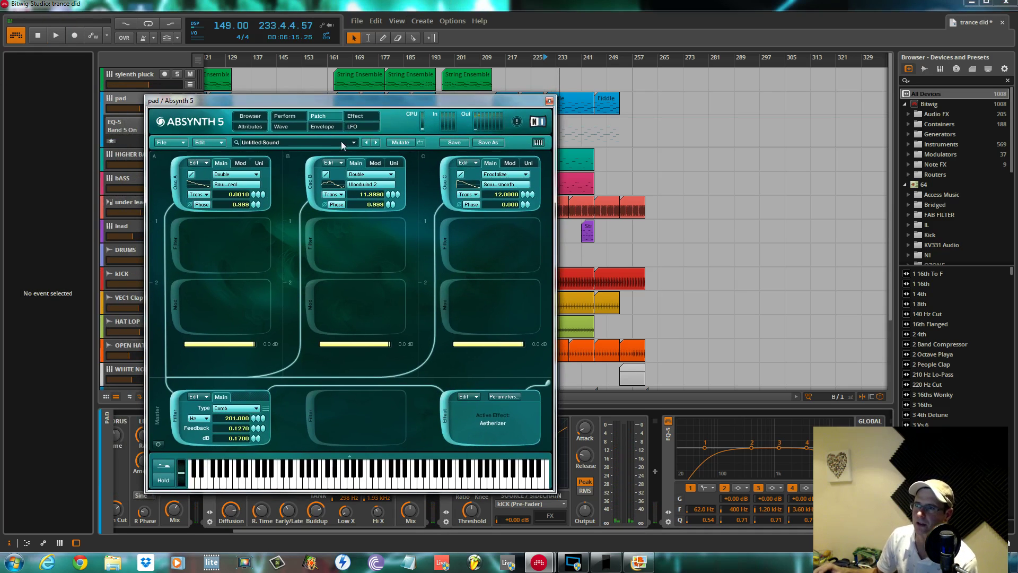
drag(369, 109, 581, 139)
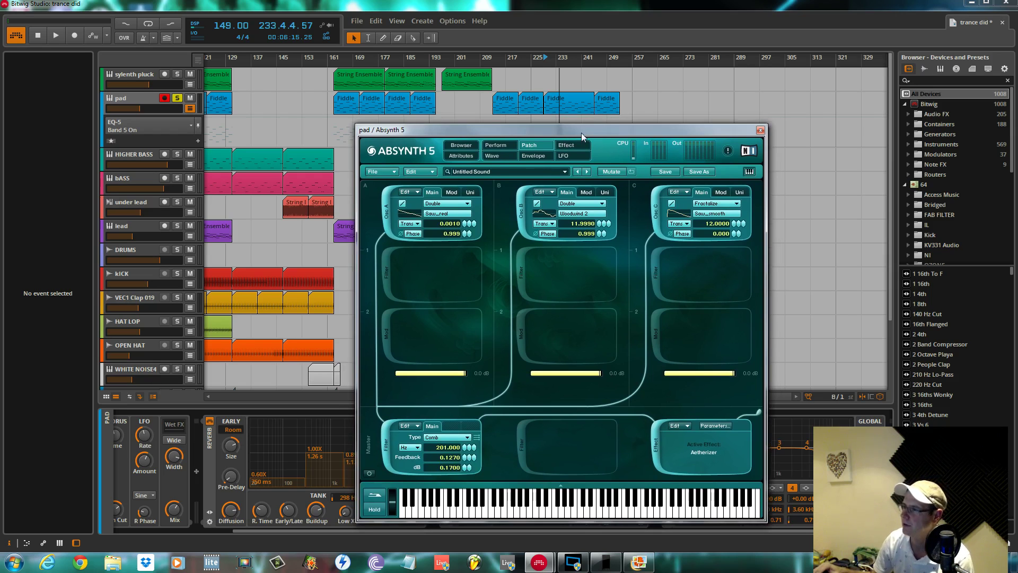
drag(582, 137, 585, 133)
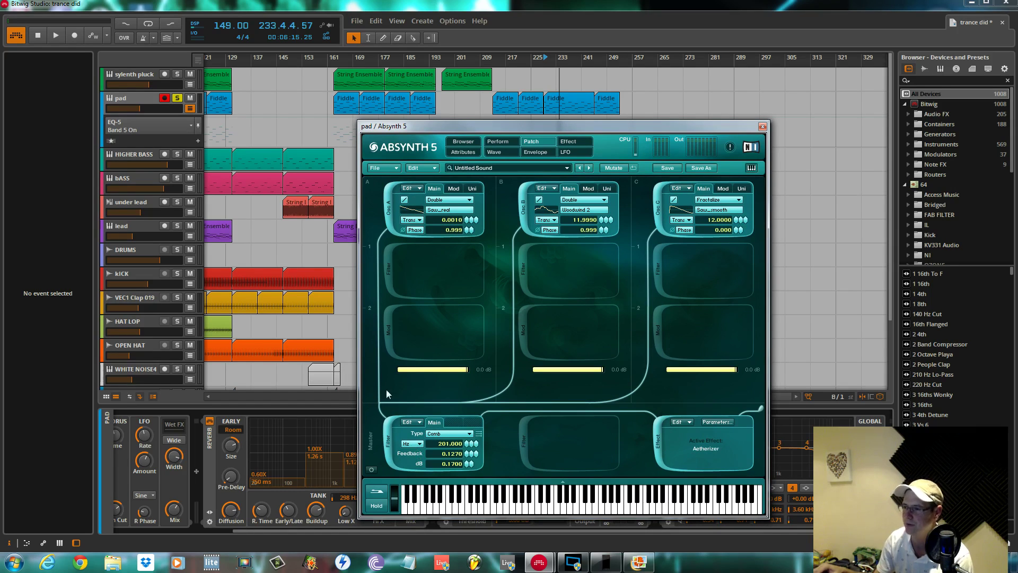
mouse_move(507, 127)
mouse_down()
mouse_move(428, 126)
mouse_move(504, 123)
mouse_move(512, 137)
mouse_up()
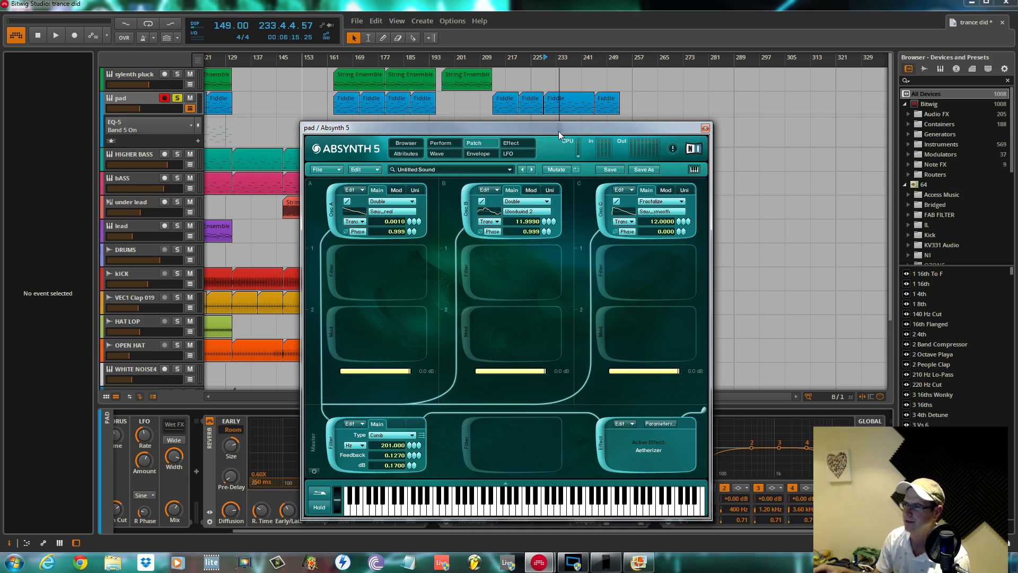
drag(558, 131, 597, 122)
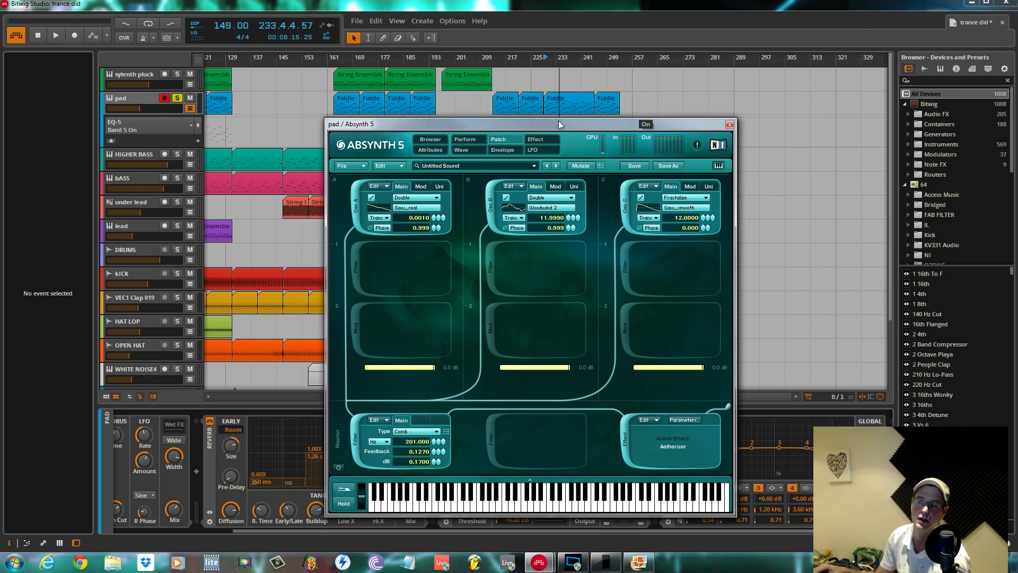
drag(523, 127, 503, 132)
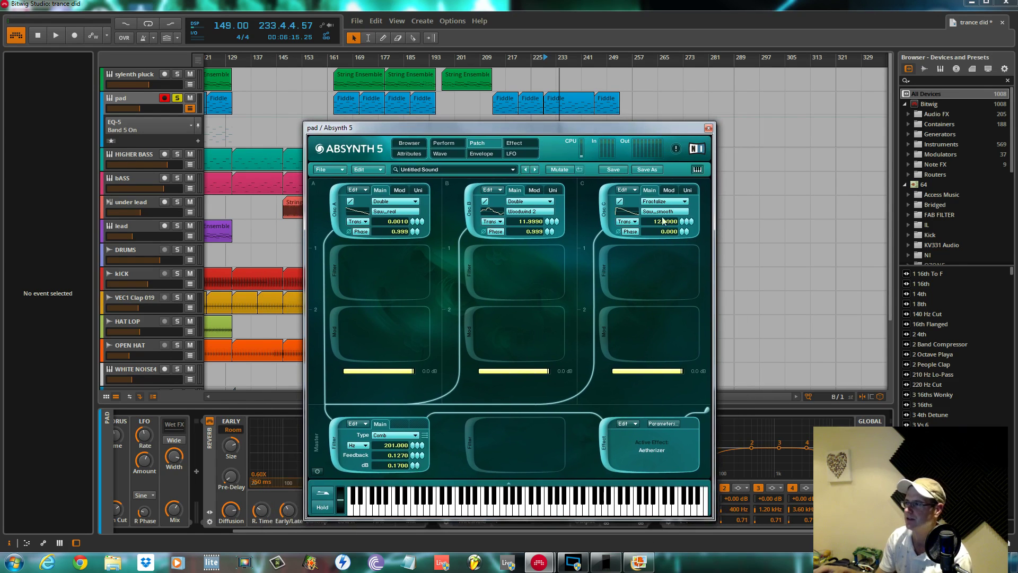